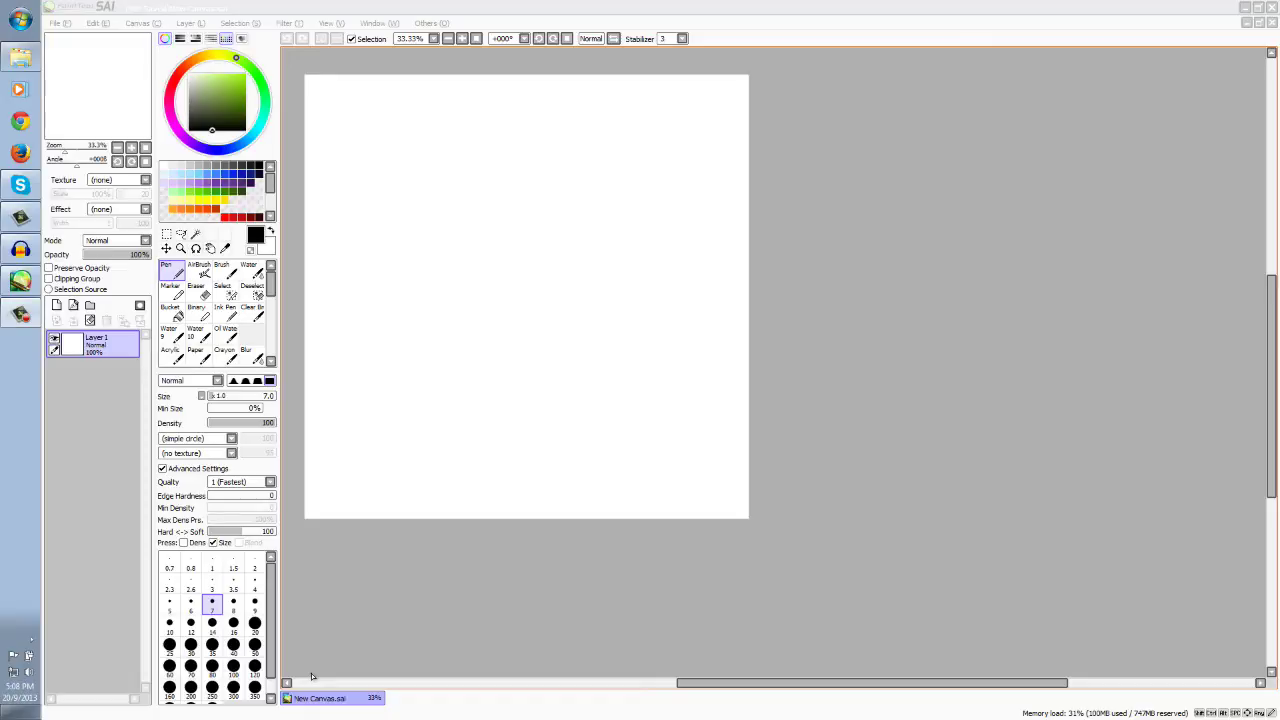
pyautogui.click(393, 12)
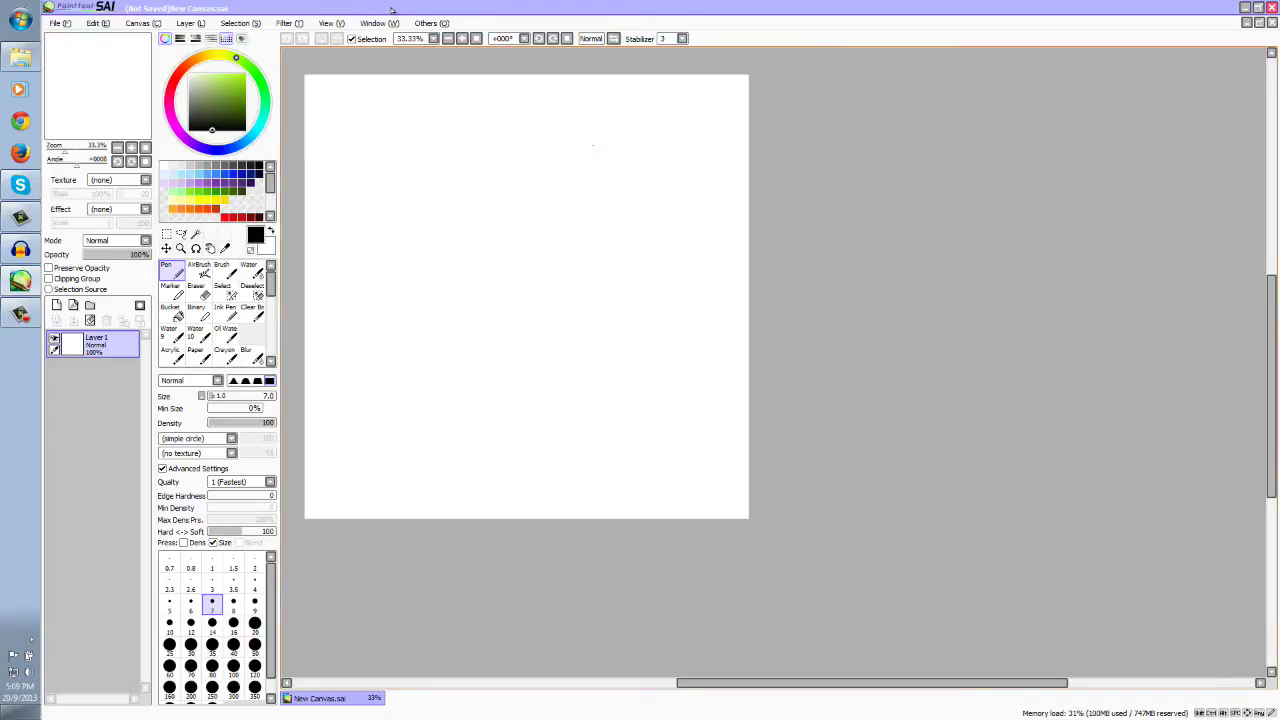
pyautogui.moveTo(637, 129)
pyautogui.mouseDown()
pyautogui.moveTo(485, 427)
pyautogui.moveTo(502, 457)
pyautogui.mouseUp()
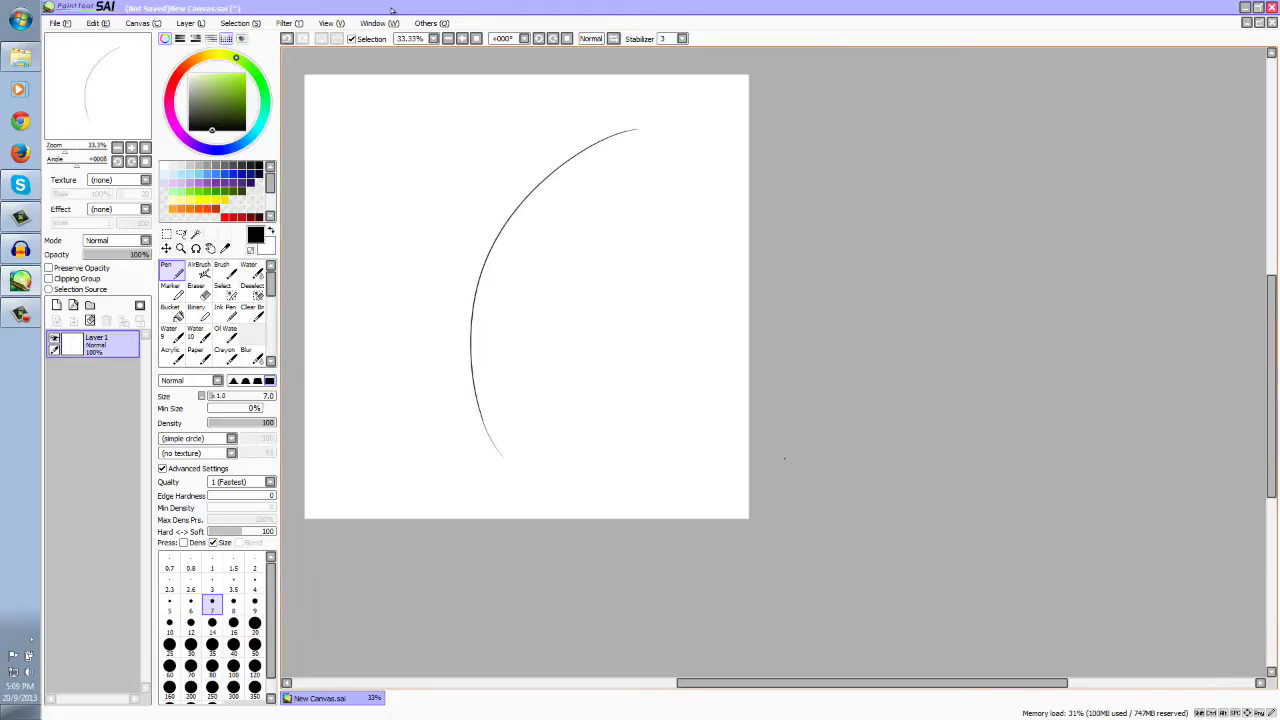
pyautogui.hotkey('ctrl', 'z')
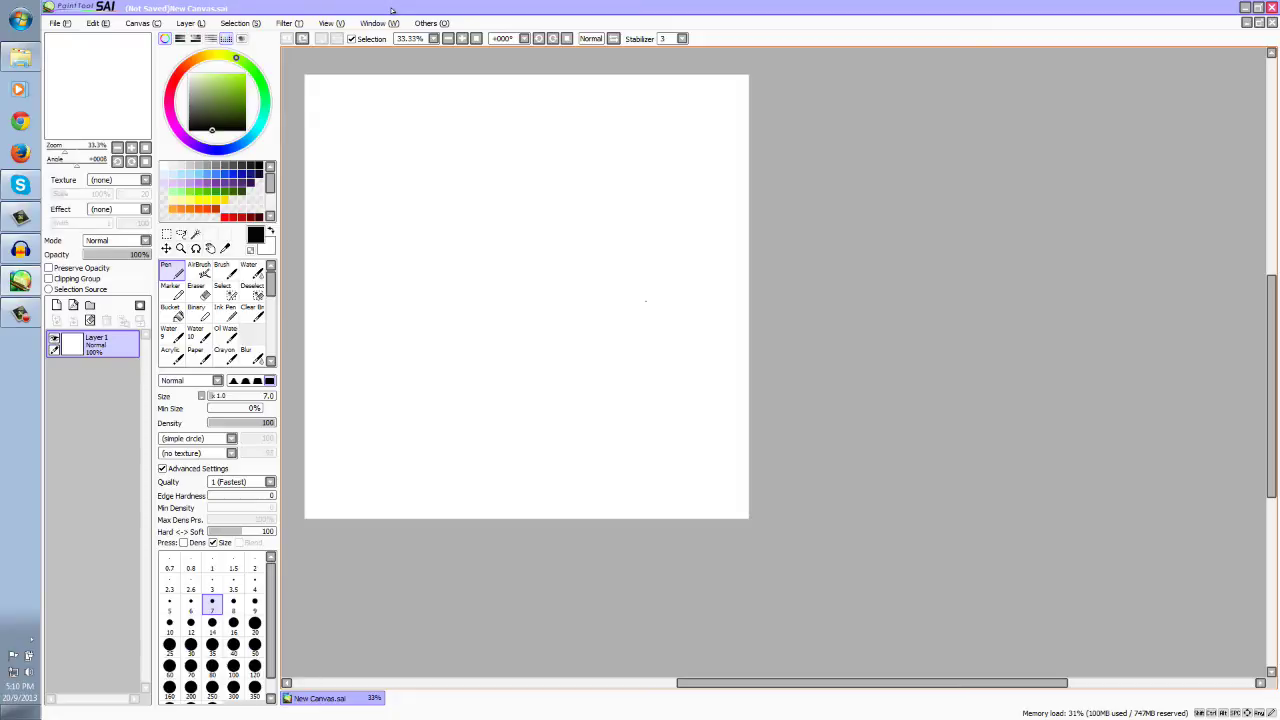
# Step: Sketch the rough head shape with the Pen, including the rounded cranium and the tapered jaw
pyautogui.scroll(-4, 392, 10)
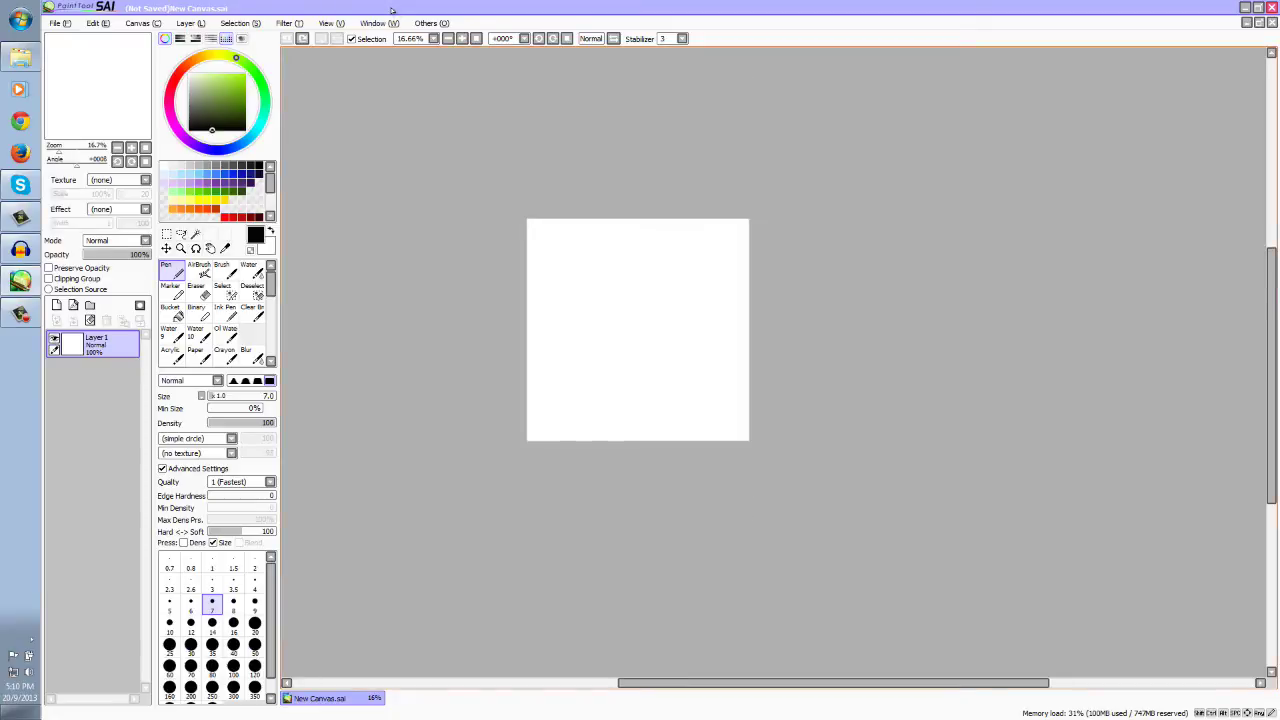
pyautogui.moveTo(344, 71)
pyautogui.mouseDown()
pyautogui.moveTo(320, 92)
pyautogui.moveTo(374, 90)
pyautogui.moveTo(320, 102)
pyautogui.moveTo(344, 137)
pyautogui.mouseUp()
pyautogui.moveTo(319, 88); pyautogui.dragTo(322, 130)
pyautogui.moveTo(320, 118); pyautogui.dragTo(344, 146)
pyautogui.moveTo(344, 119)
pyautogui.mouseDown()
pyautogui.moveTo(344, 145)
pyautogui.moveTo(374, 125)
pyautogui.mouseUp()
pyautogui.moveTo(376, 92); pyautogui.dragTo(368, 135)
pyautogui.moveTo(320, 88)
pyautogui.mouseDown()
pyautogui.moveTo(323, 134)
pyautogui.moveTo(344, 147)
pyautogui.mouseUp()
pyautogui.moveTo(375, 94); pyautogui.dragTo(334, 154)
pyautogui.moveTo(330, 136)
pyautogui.mouseDown()
pyautogui.moveTo(335, 157)
pyautogui.moveTo(355, 157)
pyautogui.mouseUp()
# Step: Add the horizontal and vertical face guidelines to the rough sketch, along with the neck and shoulder lines
pyautogui.moveTo(320, 109); pyautogui.dragTo(368, 112)
pyautogui.moveTo(346, 83)
pyautogui.mouseDown()
pyautogui.moveTo(333, 157)
pyautogui.moveTo(356, 157)
pyautogui.mouseUp()
pyautogui.moveTo(359, 138)
pyautogui.mouseDown()
pyautogui.moveTo(355, 158)
pyautogui.moveTo(374, 161)
pyautogui.mouseUp()
pyautogui.moveTo(332, 150); pyautogui.dragTo(299, 164)
pyautogui.moveTo(361, 155)
pyautogui.mouseDown()
pyautogui.moveTo(397, 165)
pyautogui.moveTo(354, 159)
pyautogui.mouseUp()
pyautogui.moveTo(330, 136); pyautogui.dragTo(334, 157)
pyautogui.moveTo(319, 93); pyautogui.dragTo(319, 125)
pyautogui.moveTo(319, 95)
pyautogui.mouseDown()
pyautogui.moveTo(329, 135)
pyautogui.moveTo(357, 137)
pyautogui.mouseUp()
pyautogui.moveTo(376, 99)
pyautogui.mouseDown()
pyautogui.moveTo(359, 135)
pyautogui.moveTo(315, 117)
pyautogui.mouseUp()
pyautogui.moveTo(318, 103)
pyautogui.mouseDown()
pyautogui.moveTo(322, 121)
pyautogui.moveTo(373, 121)
pyautogui.mouseUp()
# Step: Add a new layer above the rough sketch, lower Layer 1's opacity to 23%, and make Layer 2 active
pyautogui.click(57, 305)
pyautogui.click(97, 373)
pyautogui.moveTo(148, 254); pyautogui.dragTo(99, 254)
pyautogui.click(97, 344)
# Step: Draw the eyes, facial features and jaw outline on Layer 2 over the faded sketch, erasing and redrawing where needed
pyautogui.moveTo(355, 109)
pyautogui.mouseDown()
pyautogui.moveTo(368, 112)
pyautogui.moveTo(332, 116)
pyautogui.moveTo(343, 134)
pyautogui.moveTo(320, 129)
pyautogui.mouseUp()
pyautogui.press('e')
pyautogui.press('n')
pyautogui.moveTo(320, 118); pyautogui.dragTo(345, 142)
pyautogui.moveTo(343, 141)
pyautogui.mouseDown()
pyautogui.moveTo(363, 131)
pyautogui.moveTo(354, 137)
pyautogui.mouseUp()
pyautogui.press('e')
pyautogui.press('n')
pyautogui.moveTo(372, 94)
pyautogui.mouseDown()
pyautogui.moveTo(370, 130)
pyautogui.moveTo(320, 120)
pyautogui.mouseUp()
pyautogui.moveTo(375, 106); pyautogui.dragTo(377, 118)
pyautogui.moveTo(332, 133); pyautogui.dragTo(330, 150)
# Step: Mirror the canvas view and adjust the face drawing's proportions with two transforms
pyautogui.press('h')
pyautogui.moveTo(1199, 111)
pyautogui.mouseDown()
pyautogui.moveTo(354, 112)
pyautogui.moveTo(357, 149)
pyautogui.moveTo(372, 148)
pyautogui.moveTo(345, 147)
pyautogui.moveTo(355, 151)
pyautogui.mouseUp()
pyautogui.hotkey('ctrl', 't')
pyautogui.press('Return')
pyautogui.hotkey('ctrl', 't')
pyautogui.press('Return')
# Step: Set the Eraser size to 100 and clean up and redraw the jaw and chin line
pyautogui.press('e')
pyautogui.click(235, 595)
pyautogui.press('n')
pyautogui.press('e')
pyautogui.press('n')
pyautogui.moveTo(338, 141)
pyautogui.mouseDown()
pyautogui.moveTo(364, 153)
pyautogui.moveTo(350, 158)
pyautogui.mouseUp()
pyautogui.press('e')
pyautogui.moveTo(380, 146); pyautogui.dragTo(370, 157)
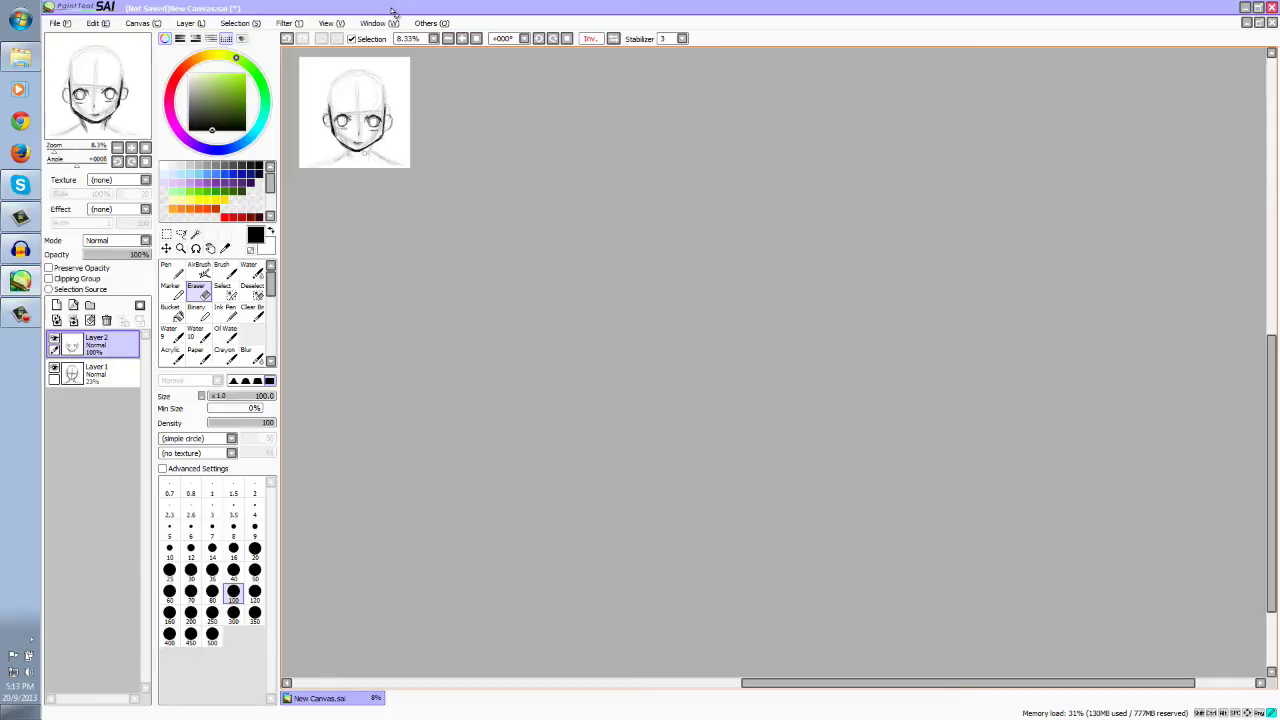
# Step: Hide Layer 1 and redraw the sides of the face and the ears, erasing stray lines
pyautogui.press('n')
pyautogui.click(54, 368)
pyautogui.moveTo(330, 105)
pyautogui.mouseDown()
pyautogui.moveTo(334, 131)
pyautogui.moveTo(384, 126)
pyautogui.moveTo(336, 137)
pyautogui.mouseUp()
pyautogui.press('e')
pyautogui.press('n')
pyautogui.moveTo(388, 109); pyautogui.dragTo(380, 137)
pyautogui.press('e')
pyautogui.press('n')
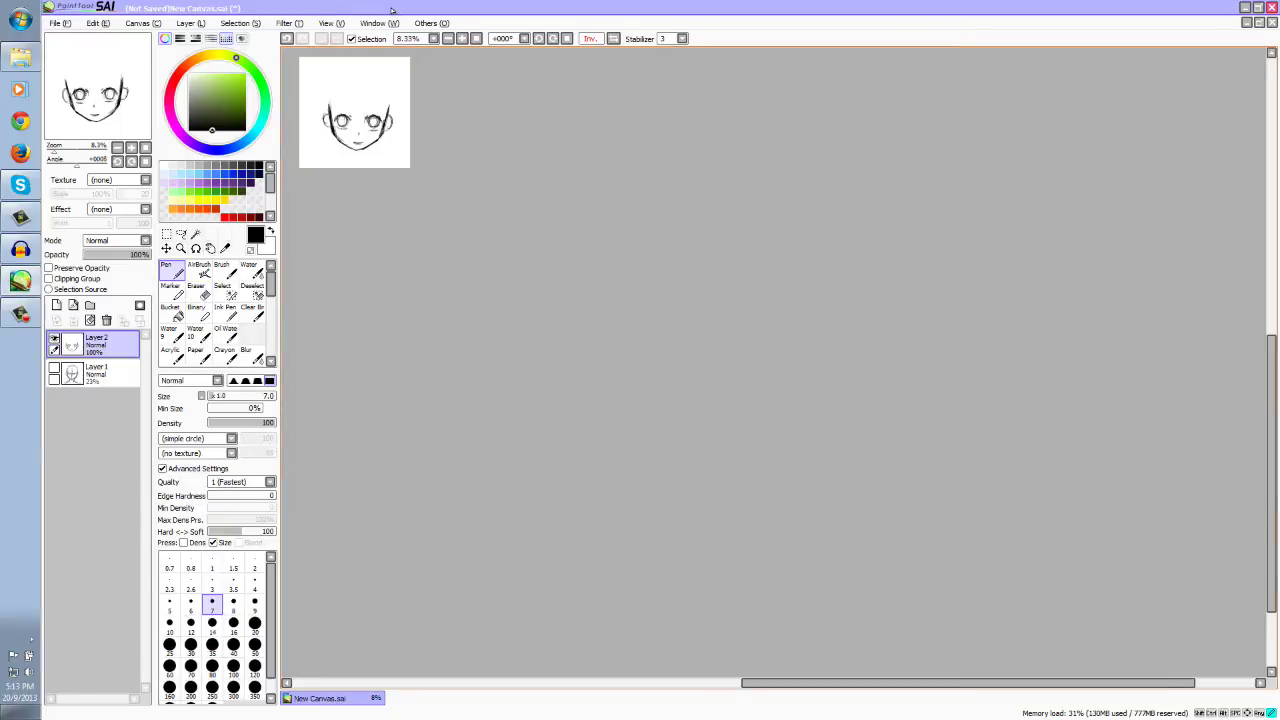
# Step: Sketch the neck and shoulder lines below the chin and transform the drawing to reposition it
pyautogui.moveTo(347, 145); pyautogui.dragTo(347, 156)
pyautogui.moveTo(368, 145); pyautogui.dragTo(337, 157)
pyautogui.moveTo(367, 151); pyautogui.dragTo(379, 156)
pyautogui.hotkey('ctrl', 't')
pyautogui.moveTo(357, 100); pyautogui.dragTo(353, 129)
pyautogui.press('Return')
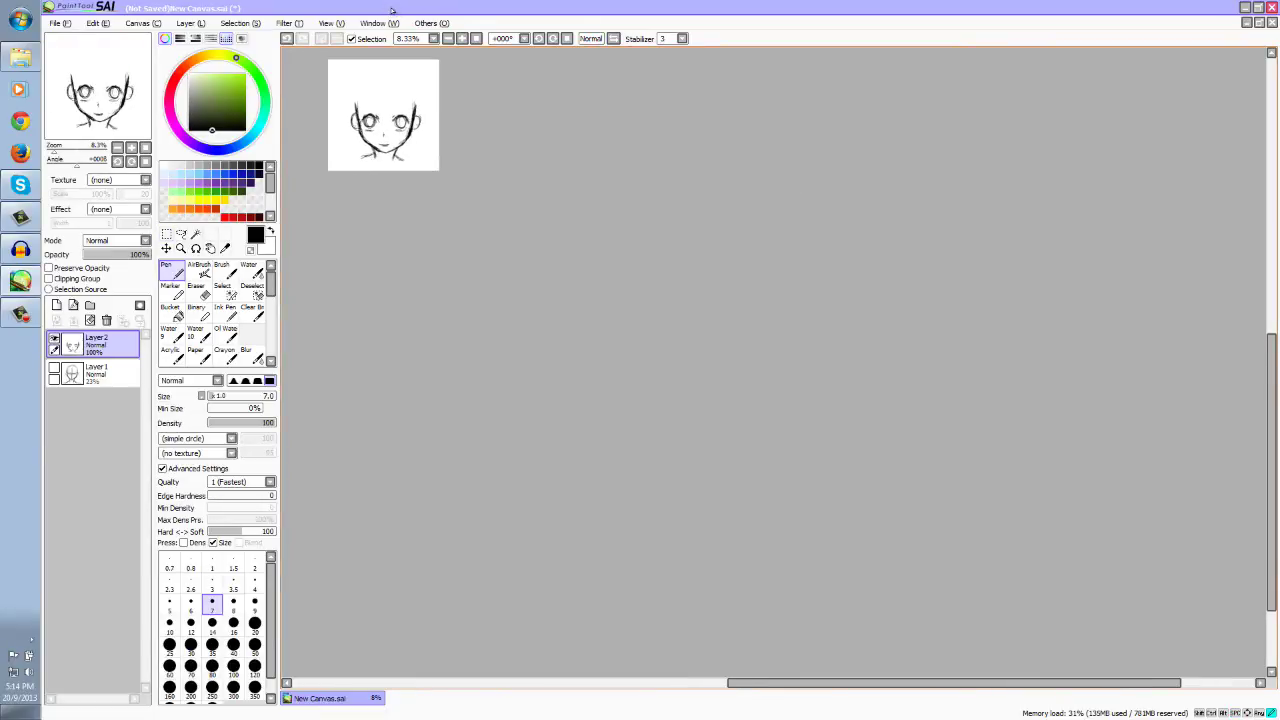
# Step: Reduce the Eraser size to 50 and return to the Pen
pyautogui.press('e')
pyautogui.press('[')
pyautogui.press('[')
pyautogui.press('[')
pyautogui.press('[')
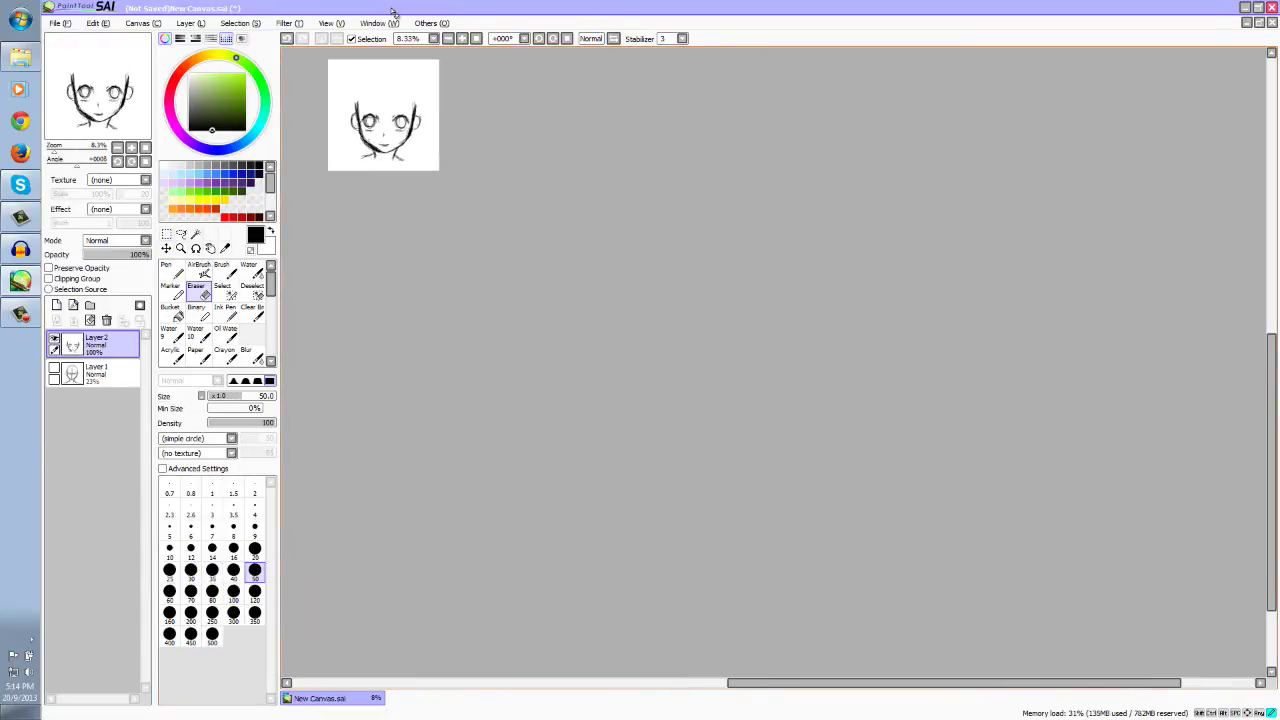
pyautogui.press('n')
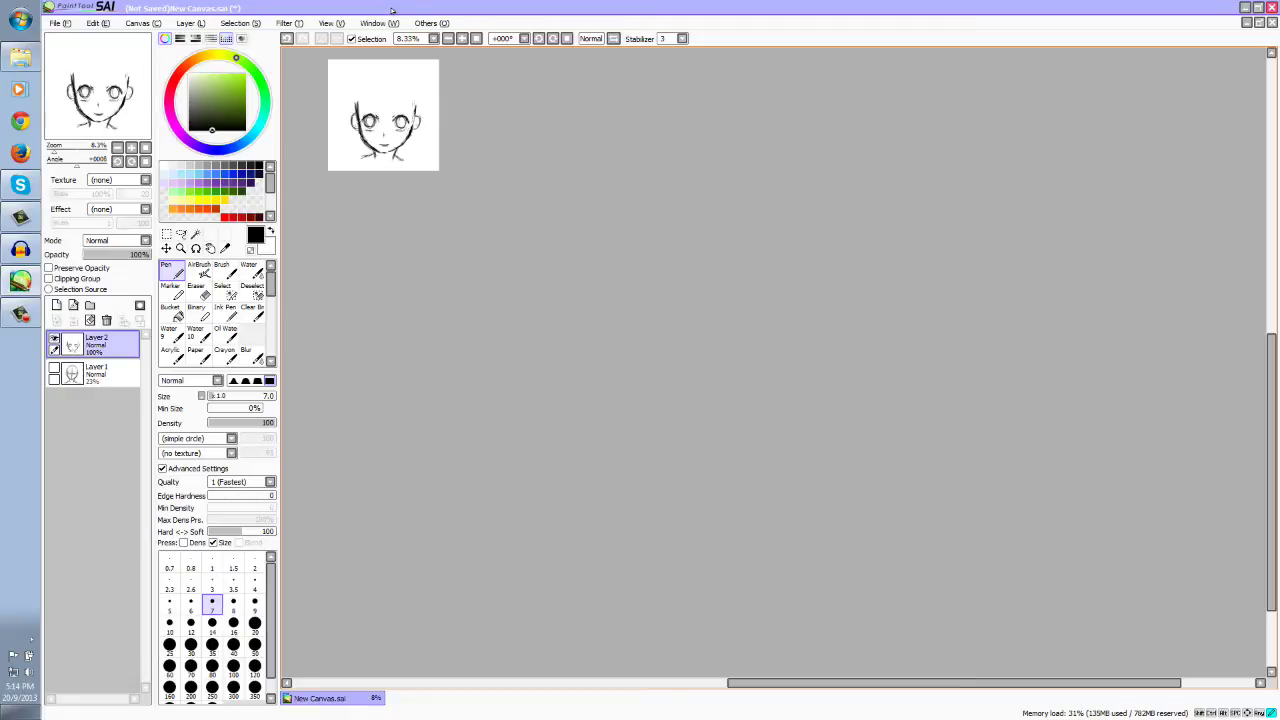
# Step: Draw long hair strands down both sides of the face and erase the face lines they overlap
pyautogui.moveTo(363, 97); pyautogui.dragTo(361, 170)
pyautogui.moveTo(412, 100); pyautogui.dragTo(405, 170)
pyautogui.moveTo(350, 94); pyautogui.dragTo(345, 170)
pyautogui.moveTo(427, 95); pyautogui.dragTo(421, 163)
pyautogui.moveTo(427, 117); pyautogui.dragTo(419, 170)
pyautogui.press('e')
pyautogui.moveTo(355, 103); pyautogui.dragTo(359, 133)
pyautogui.moveTo(413, 102)
pyautogui.mouseDown()
pyautogui.moveTo(407, 166)
pyautogui.moveTo(423, 172)
pyautogui.mouseUp()
# Step: Draw a straight pointed fringe across the forehead and add inner hair strands beside the cheeks
pyautogui.press('n')
pyautogui.moveTo(373, 93)
pyautogui.mouseDown()
pyautogui.moveTo(371, 111)
pyautogui.moveTo(385, 111)
pyautogui.mouseUp()
pyautogui.moveTo(387, 93); pyautogui.dragTo(395, 115)
pyautogui.moveTo(393, 111)
pyautogui.mouseDown()
pyautogui.moveTo(405, 115)
pyautogui.moveTo(369, 113)
pyautogui.mouseUp()
pyautogui.moveTo(368, 97); pyautogui.dragTo(361, 115)
pyautogui.moveTo(363, 97); pyautogui.dragTo(361, 170)
pyautogui.moveTo(409, 109); pyautogui.dragTo(411, 143)
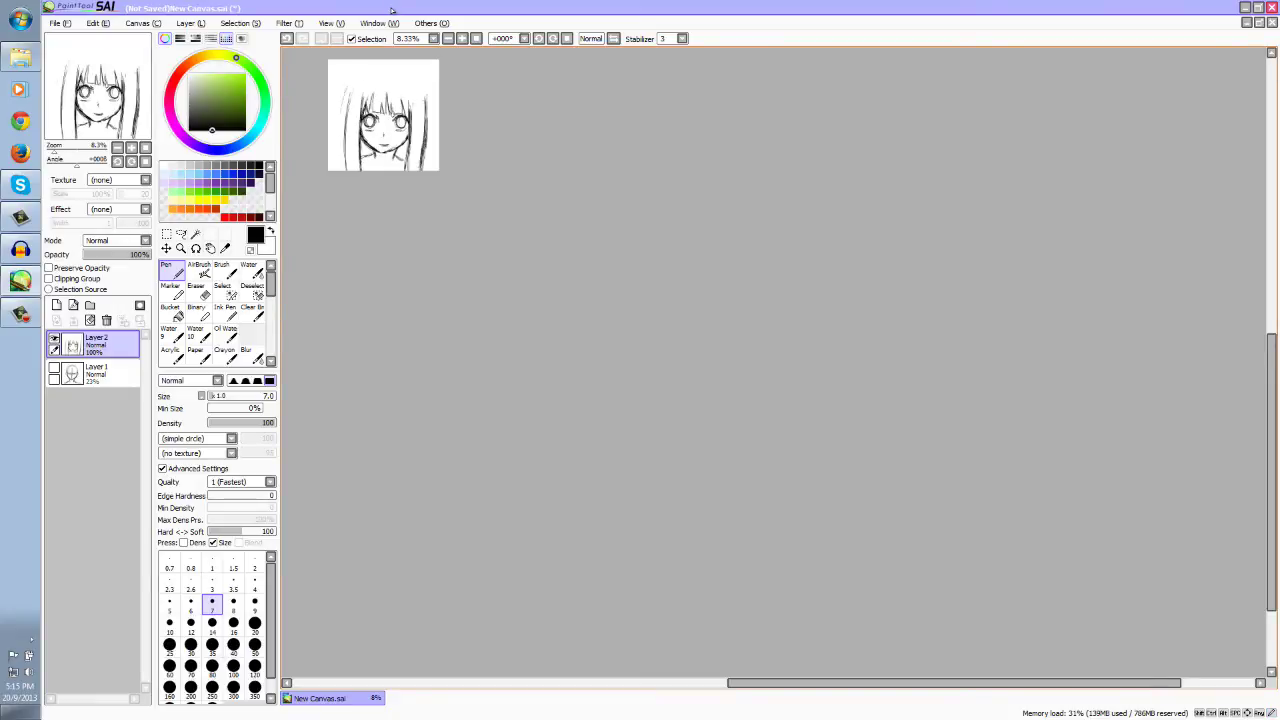
# Step: Draw the outer hair outline over the top of the head and thicken the right-hand hair strands
pyautogui.press('e')
pyautogui.press('n')
pyautogui.moveTo(425, 106); pyautogui.dragTo(431, 160)
pyautogui.moveTo(345, 92)
pyautogui.mouseDown()
pyautogui.moveTo(363, 65)
pyautogui.moveTo(392, 62)
pyautogui.moveTo(427, 100)
pyautogui.mouseUp()
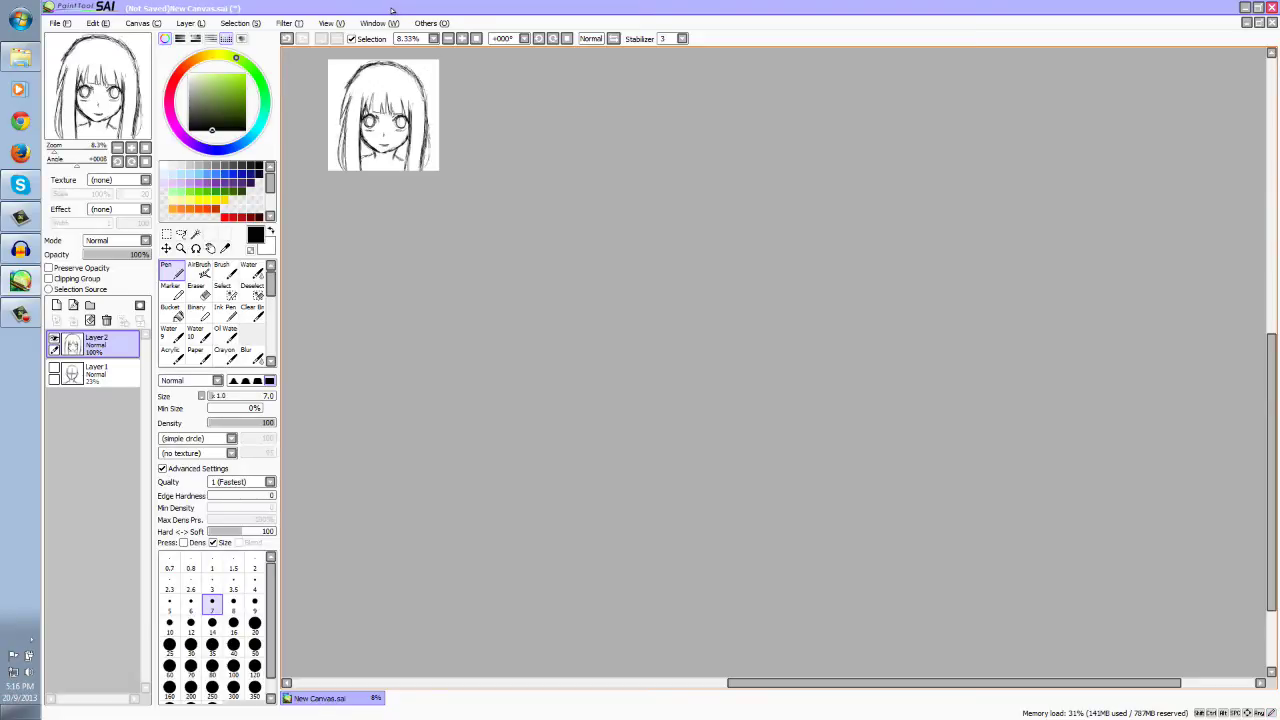
# Step: Add iris and pupil detail to both eyes and shade the neck under the chin, erasing stray marks
pyautogui.press('e')
pyautogui.press('n')
pyautogui.press('e')
pyautogui.press('n')
pyautogui.press('e')
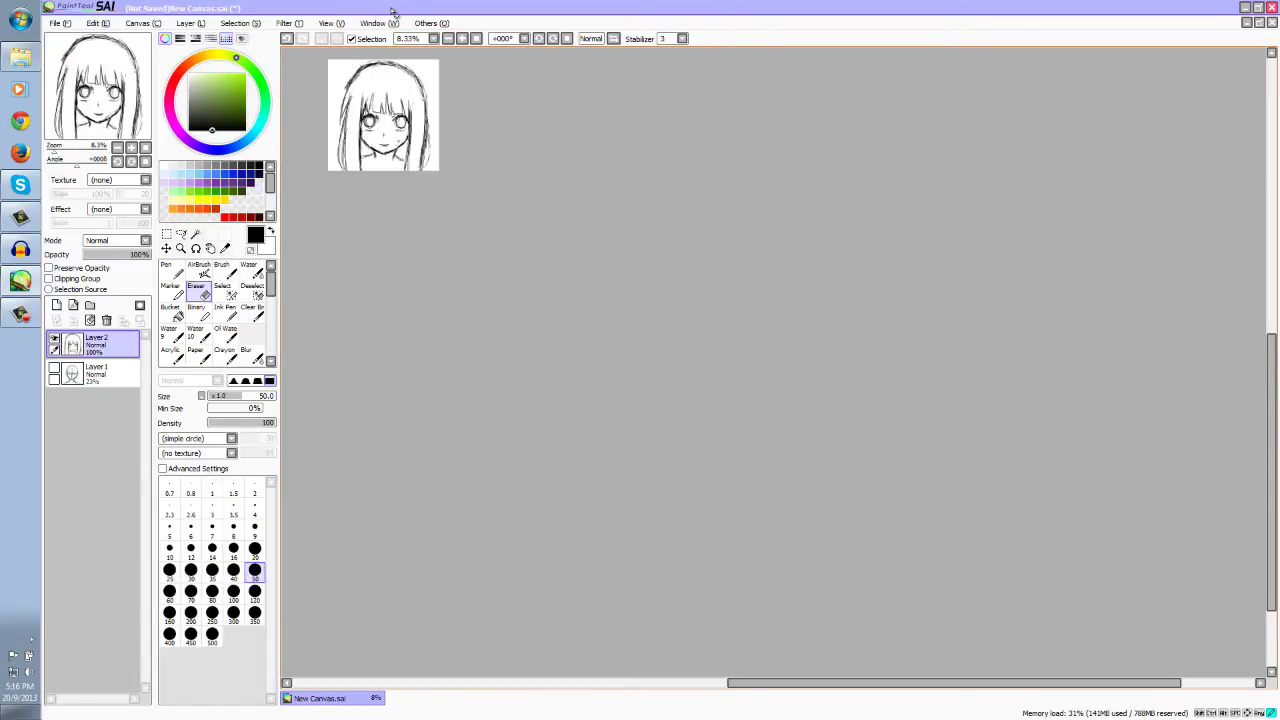
pyautogui.press('n')
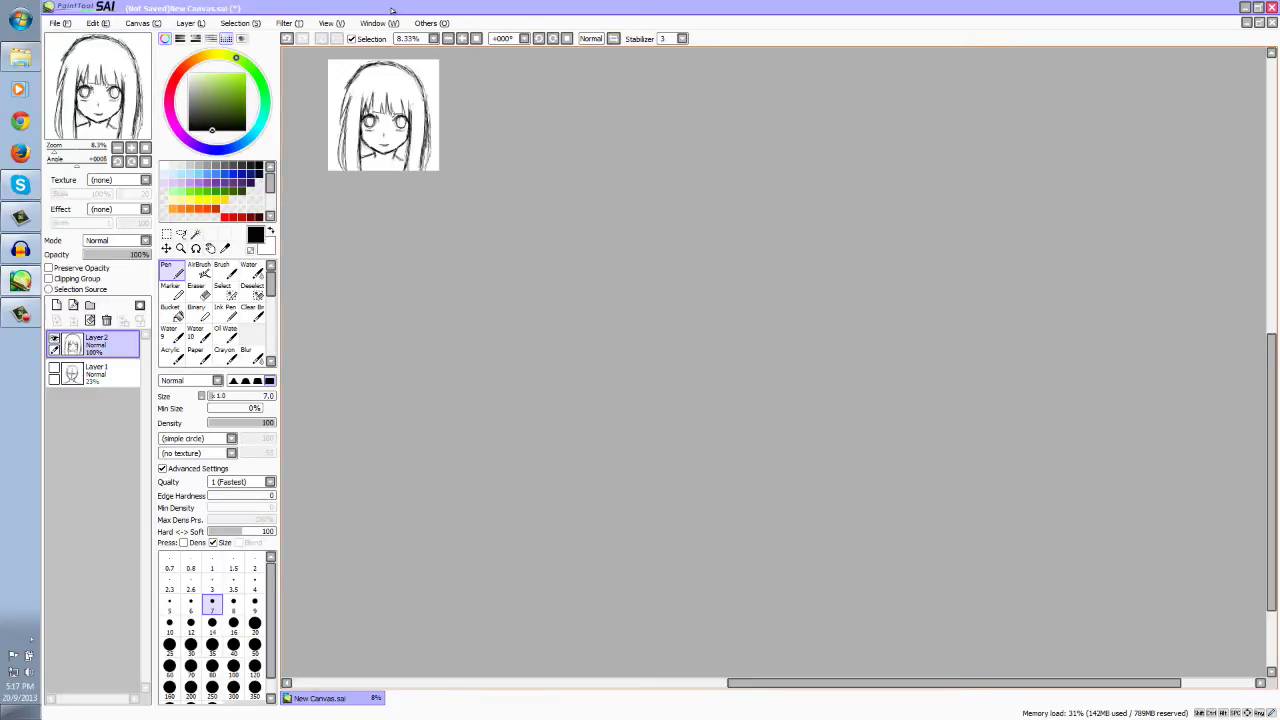
pyautogui.press('e')
pyautogui.press('n')
pyautogui.press('e')
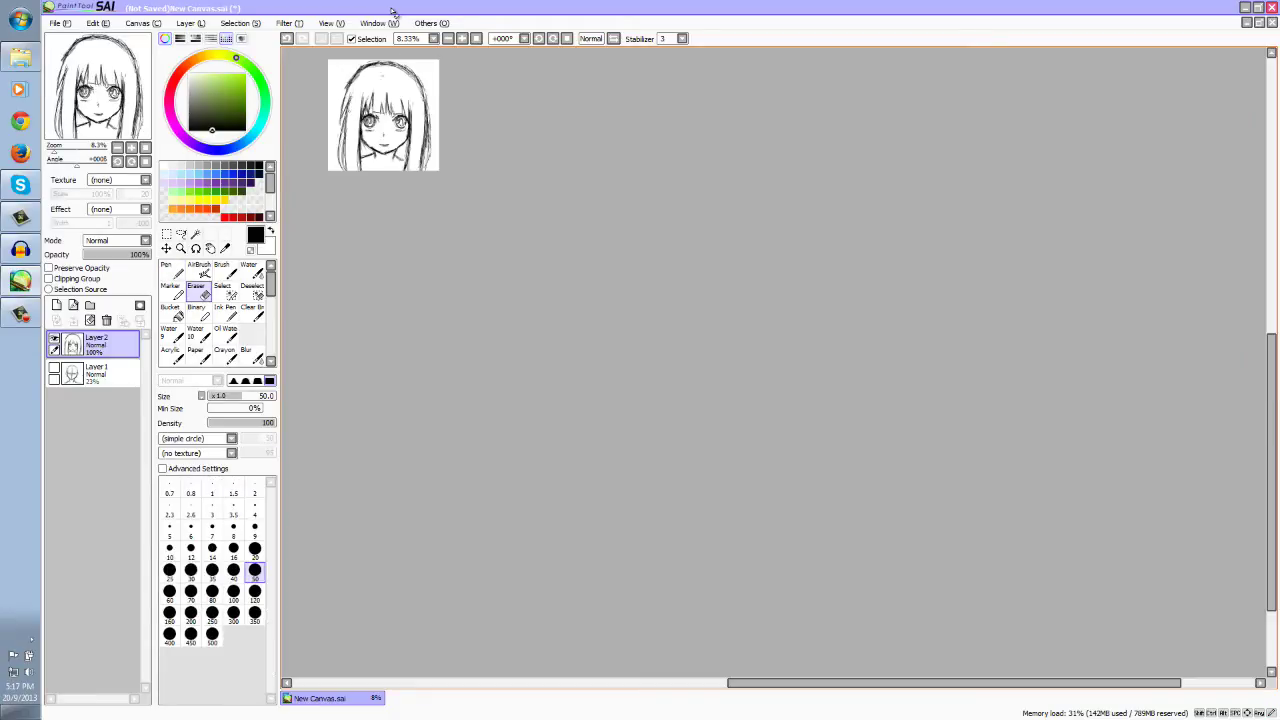
pyautogui.press('n')
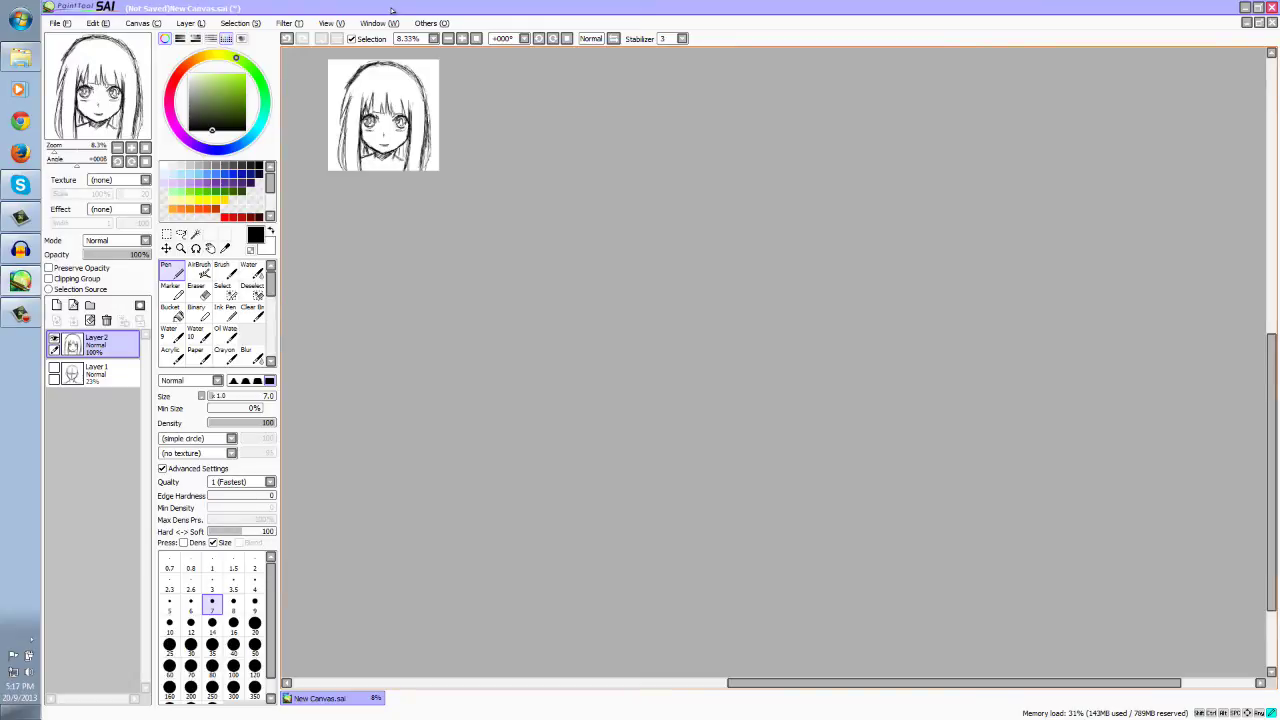
# Step: Add a loose pointed hair strand flaring outward on the left side of the head
pyautogui.press('e')
pyautogui.press('n')
pyautogui.moveTo(346, 93); pyautogui.dragTo(337, 123)
pyautogui.moveTo(405, 73)
pyautogui.mouseDown()
pyautogui.moveTo(429, 109)
pyautogui.moveTo(347, 117)
pyautogui.mouseUp()
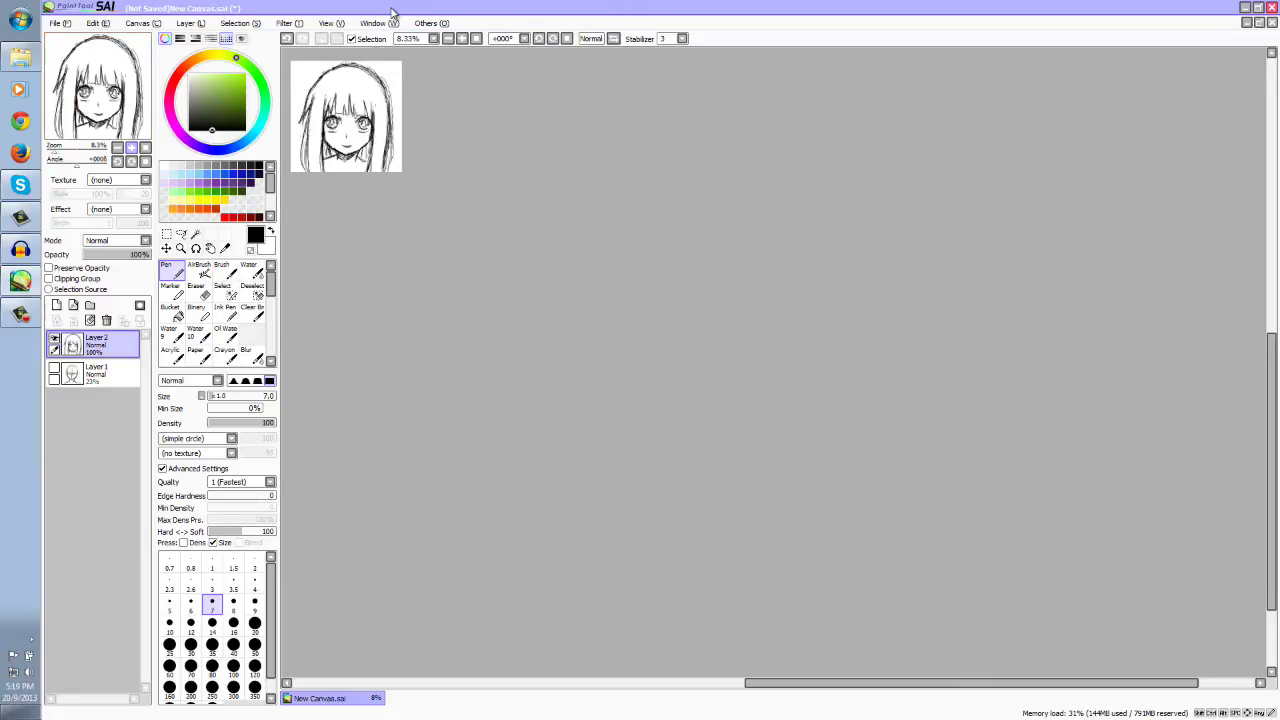
# Step: Erase the stray outer hair lines along the top and right side of the head
pyautogui.press('pageup')
pyautogui.press('pageup')
pyautogui.press('pageup')
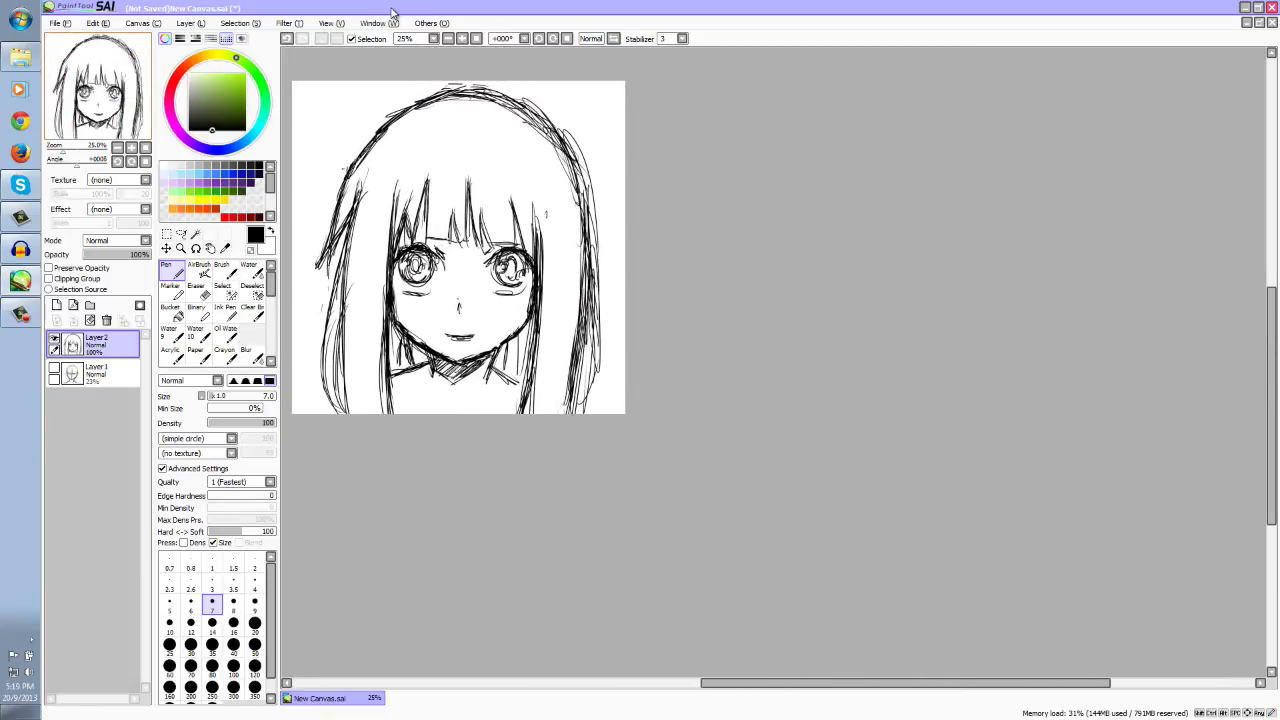
pyautogui.hotkey('ctrl', '-')
pyautogui.hotkey('ctrl', '-')
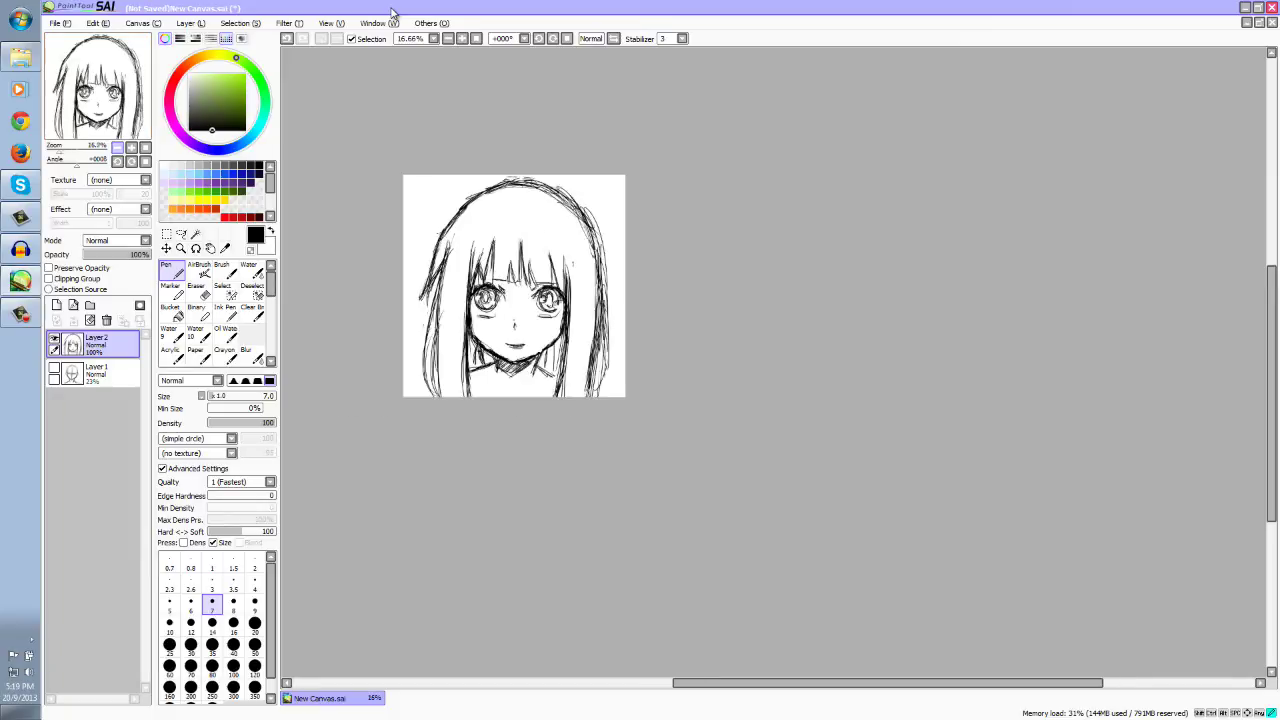
pyautogui.hotkey('ctrl', '+')
pyautogui.hotkey('ctrl', '+')
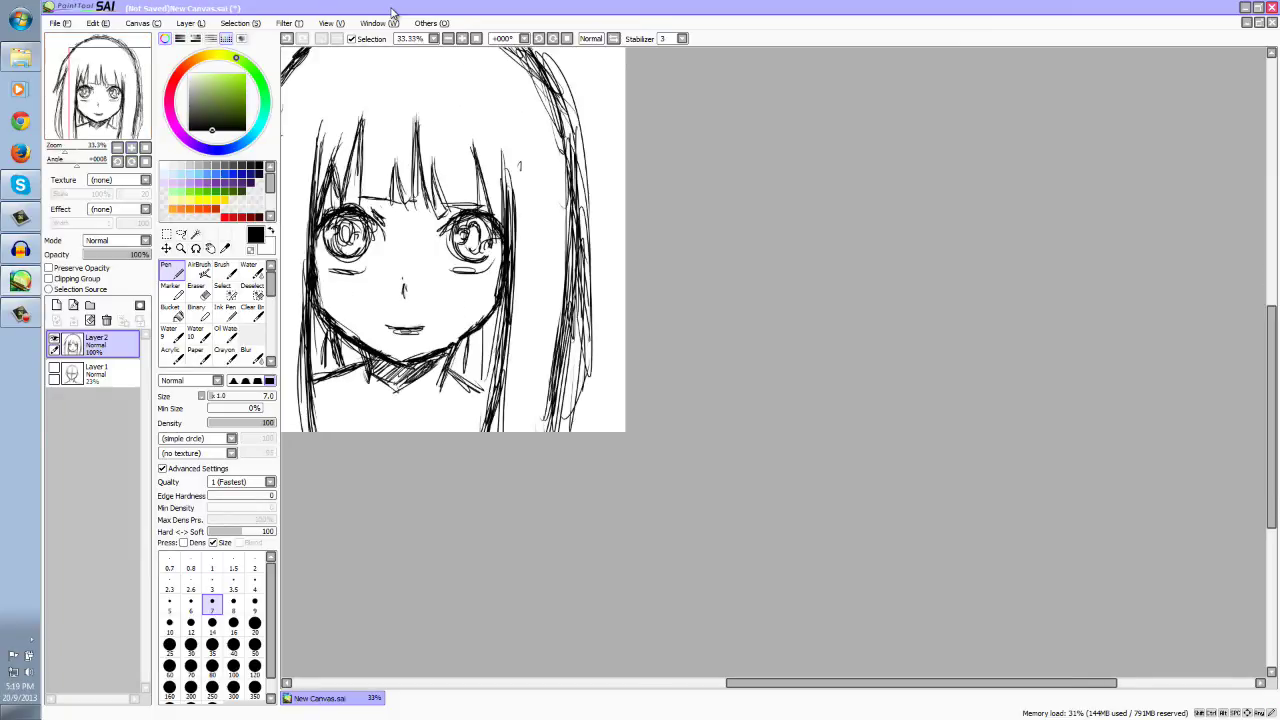
pyautogui.press('space')
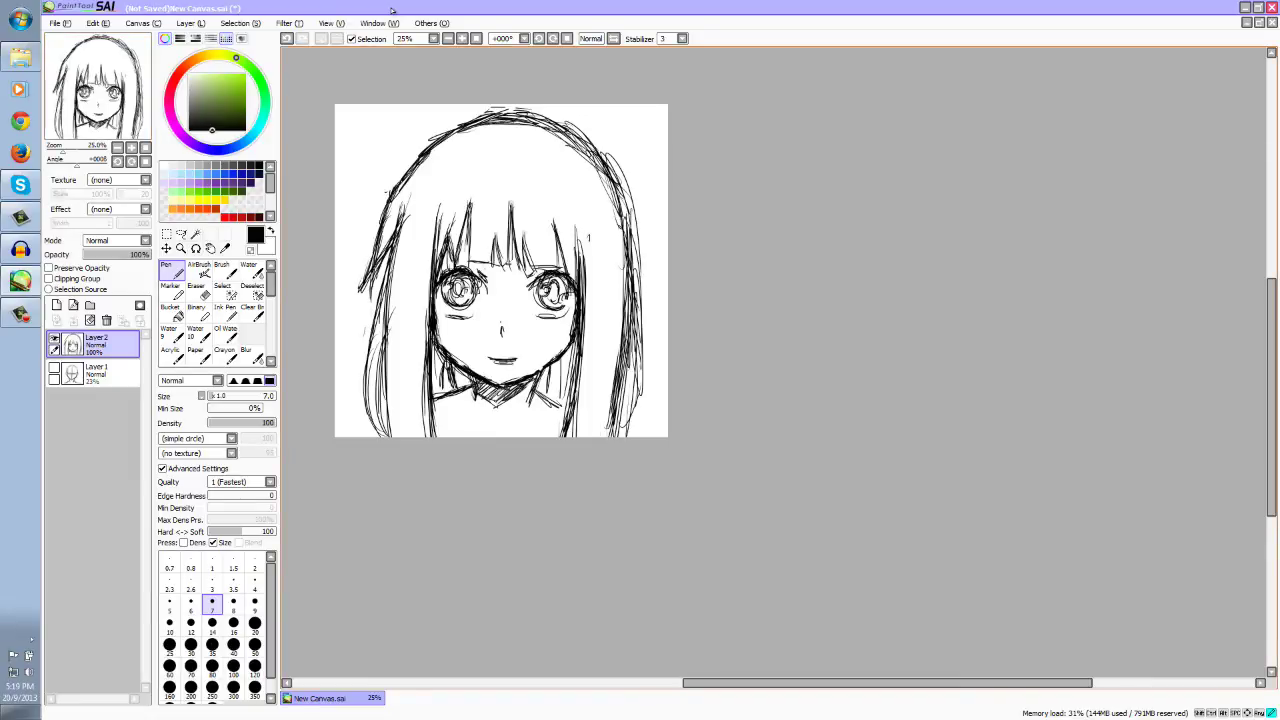
pyautogui.press('e')
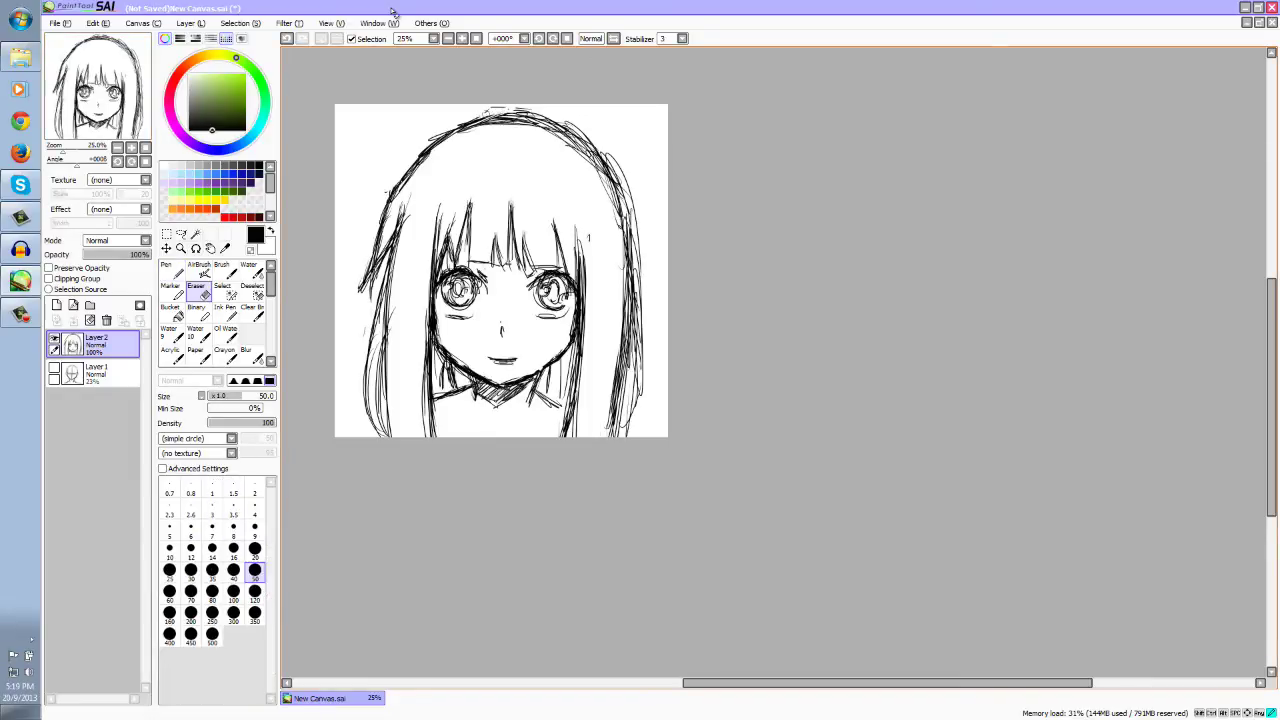
pyautogui.moveTo(490, 115)
pyautogui.mouseDown()
pyautogui.moveTo(603, 143)
pyautogui.moveTo(634, 220)
pyautogui.moveTo(637, 360)
pyautogui.mouseUp()
pyautogui.moveTo(630, 290); pyautogui.dragTo(632, 424)
# Step: Redraw the lower right hair strands so they curve inward at the canvas's bottom edge
pyautogui.press('n')
pyautogui.moveTo(625, 309); pyautogui.dragTo(622, 436)
pyautogui.moveTo(642, 386); pyautogui.dragTo(624, 438)
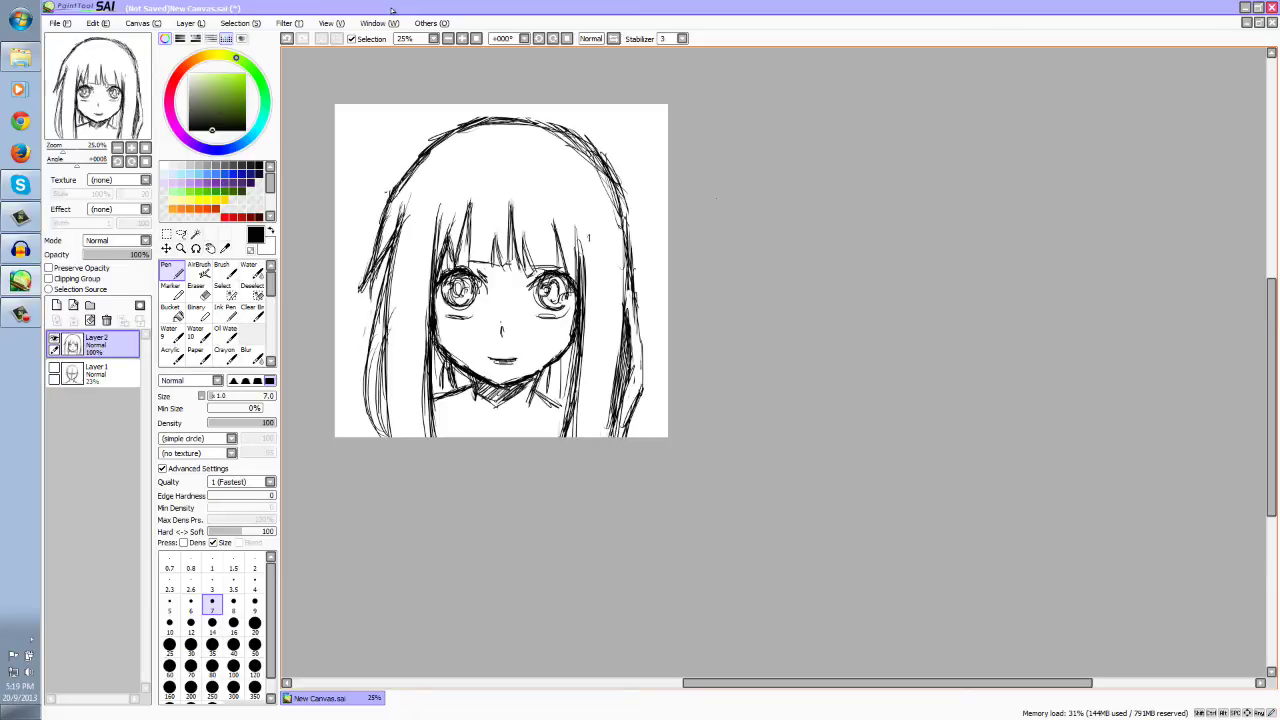
# Step: Erase excess lines from the right side of the hair outline and extend the right shoulder line
pyautogui.press('e')
pyautogui.moveTo(629, 286)
pyautogui.mouseDown()
pyautogui.moveTo(625, 208)
pyautogui.moveTo(603, 174)
pyautogui.moveTo(631, 248)
pyautogui.mouseUp()
pyautogui.press('n')
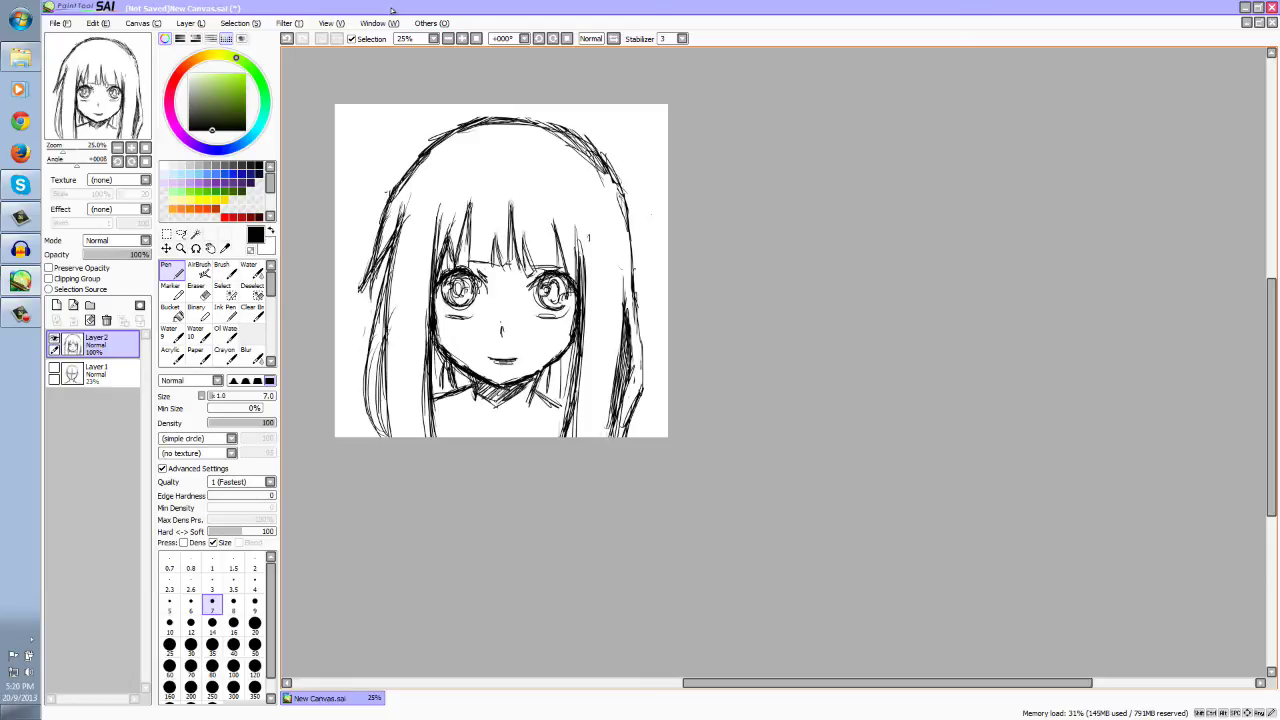
pyautogui.moveTo(535, 393); pyautogui.dragTo(566, 408)
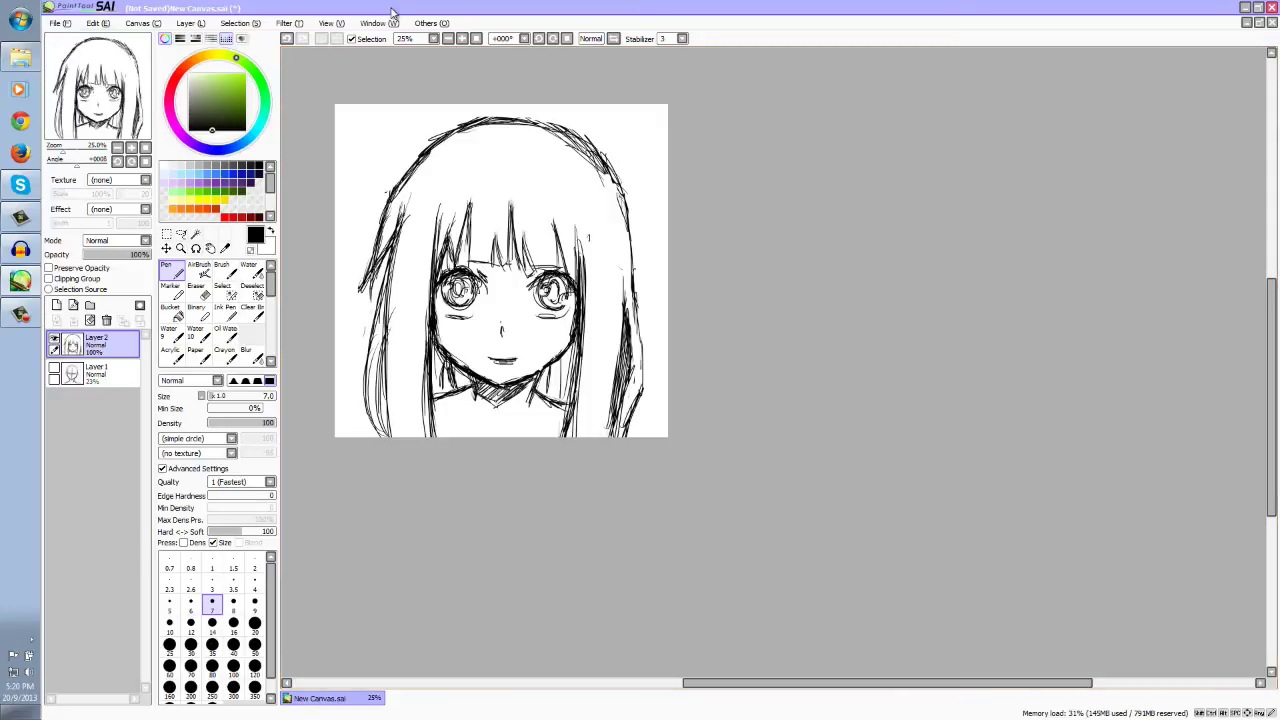
# Step: Mirror the canvas view and refine the upper hair outline by adding strokes and erasing the excess lines
pyautogui.press('h')
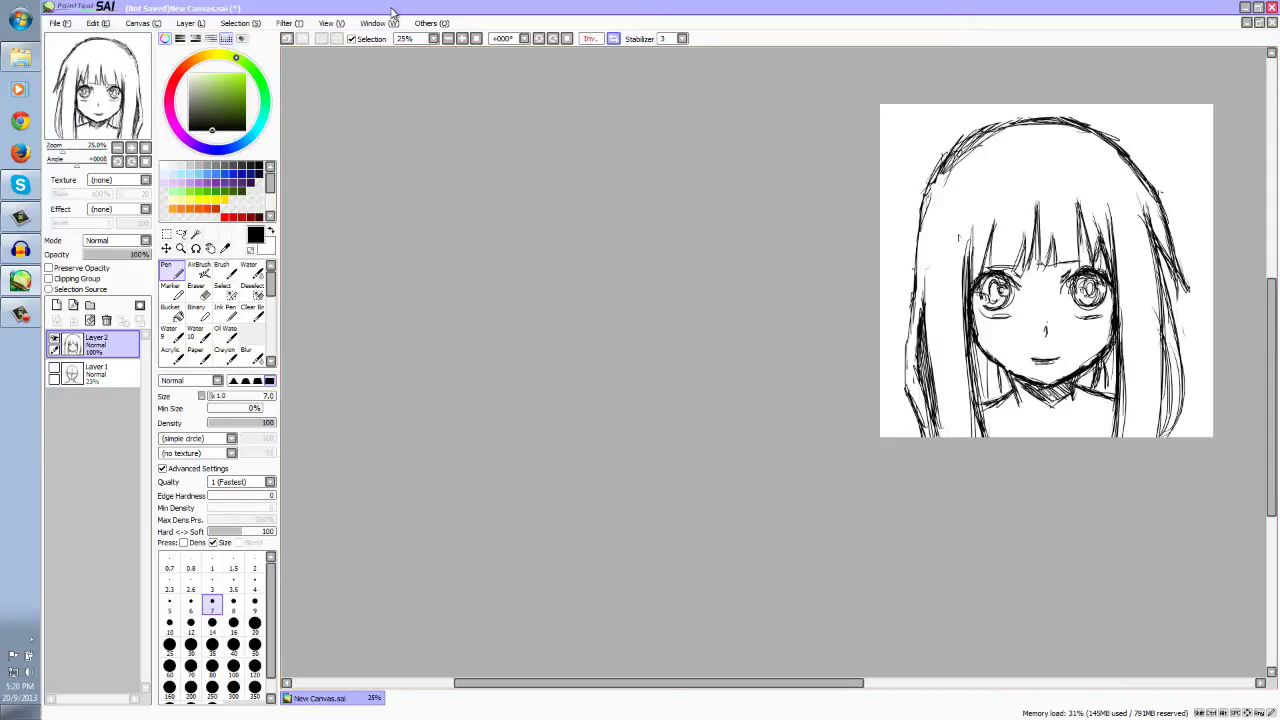
pyautogui.moveTo(128, 84)
pyautogui.mouseDown()
pyautogui.moveTo(148, 88)
pyautogui.moveTo(48, 88)
pyautogui.moveTo(87, 122)
pyautogui.moveTo(37, 134)
pyautogui.moveTo(53, 131)
pyautogui.mouseUp()
pyautogui.moveTo(630, 224); pyautogui.dragTo(474, 246)
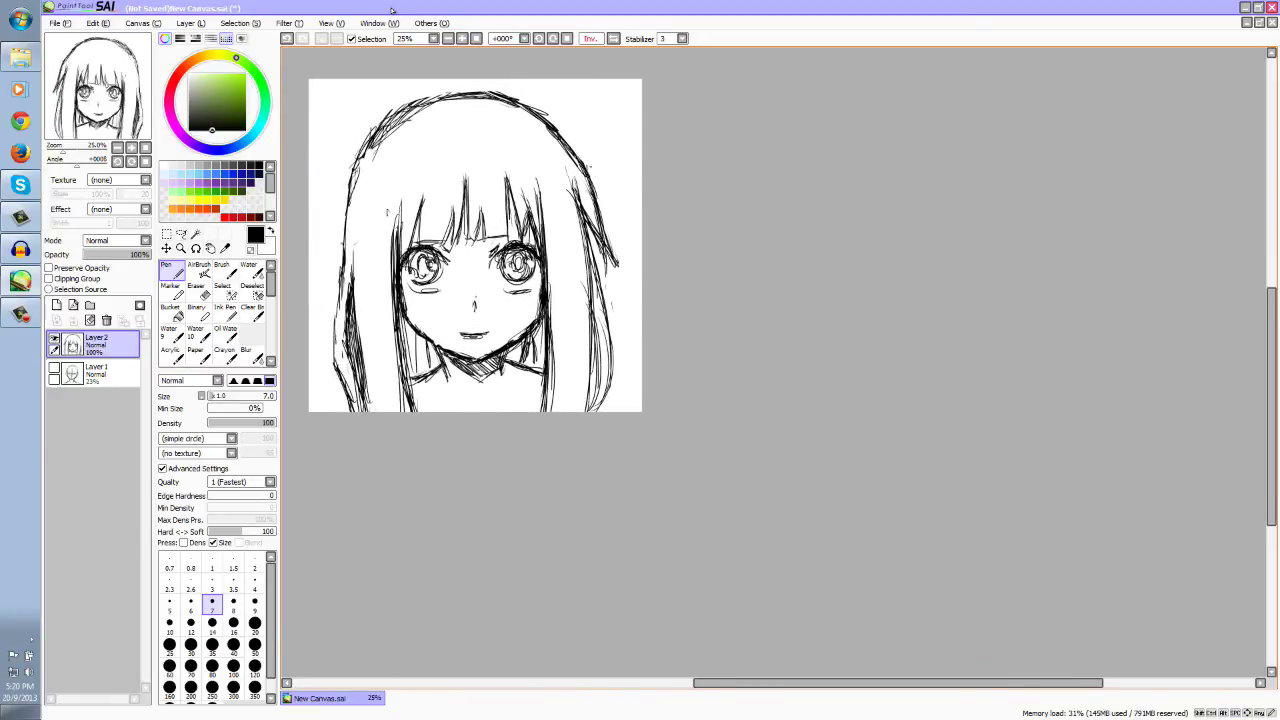
pyautogui.press('h')
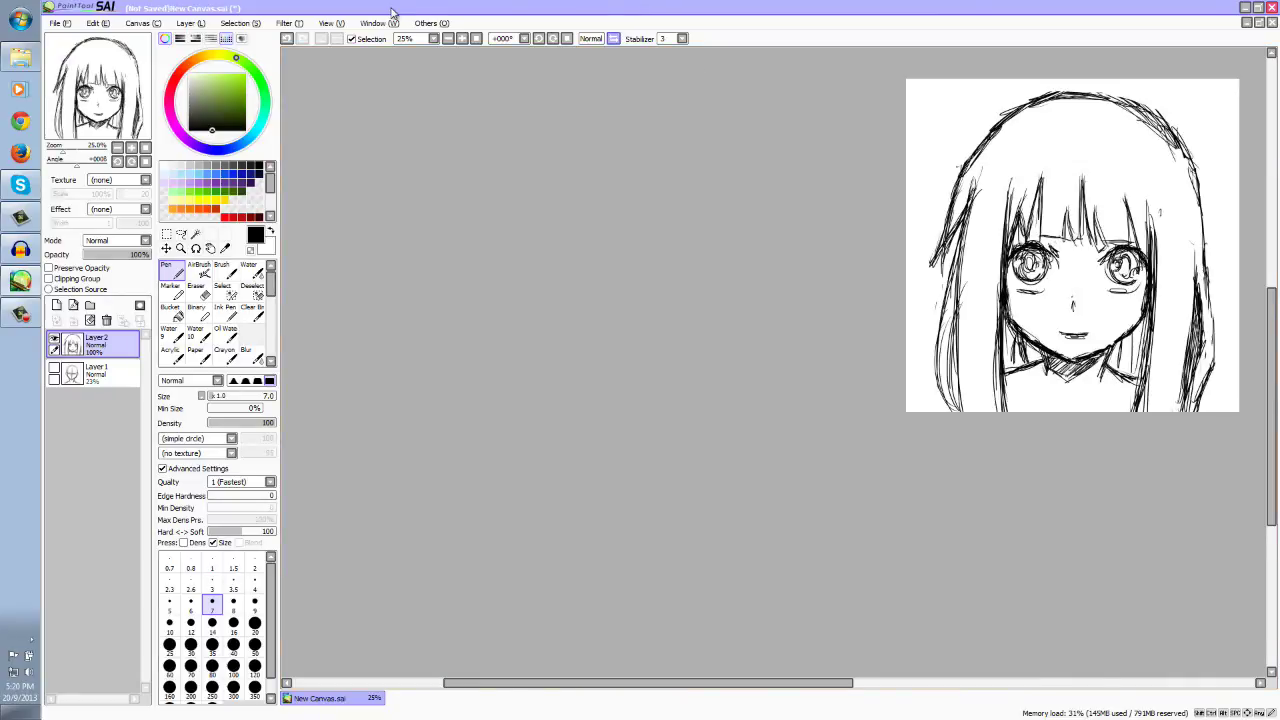
pyautogui.press('h')
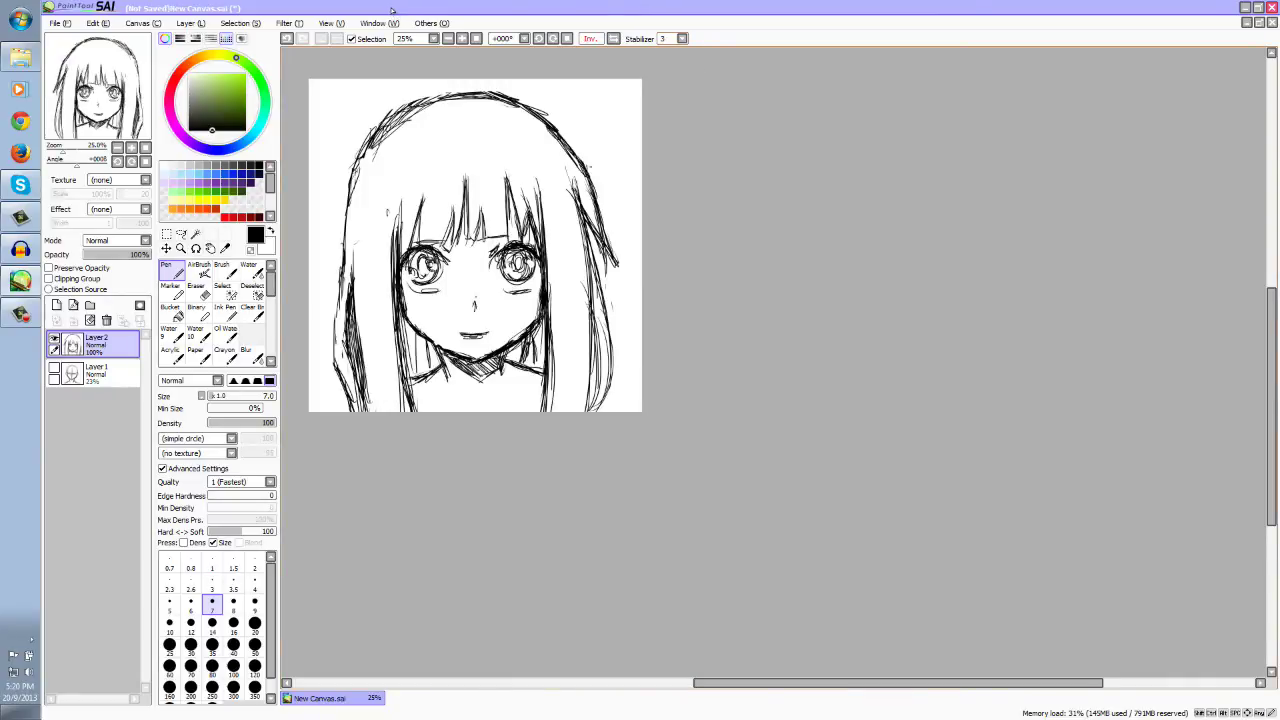
pyautogui.moveTo(398, 115)
pyautogui.mouseDown()
pyautogui.moveTo(448, 98)
pyautogui.moveTo(378, 134)
pyautogui.moveTo(341, 242)
pyautogui.mouseUp()
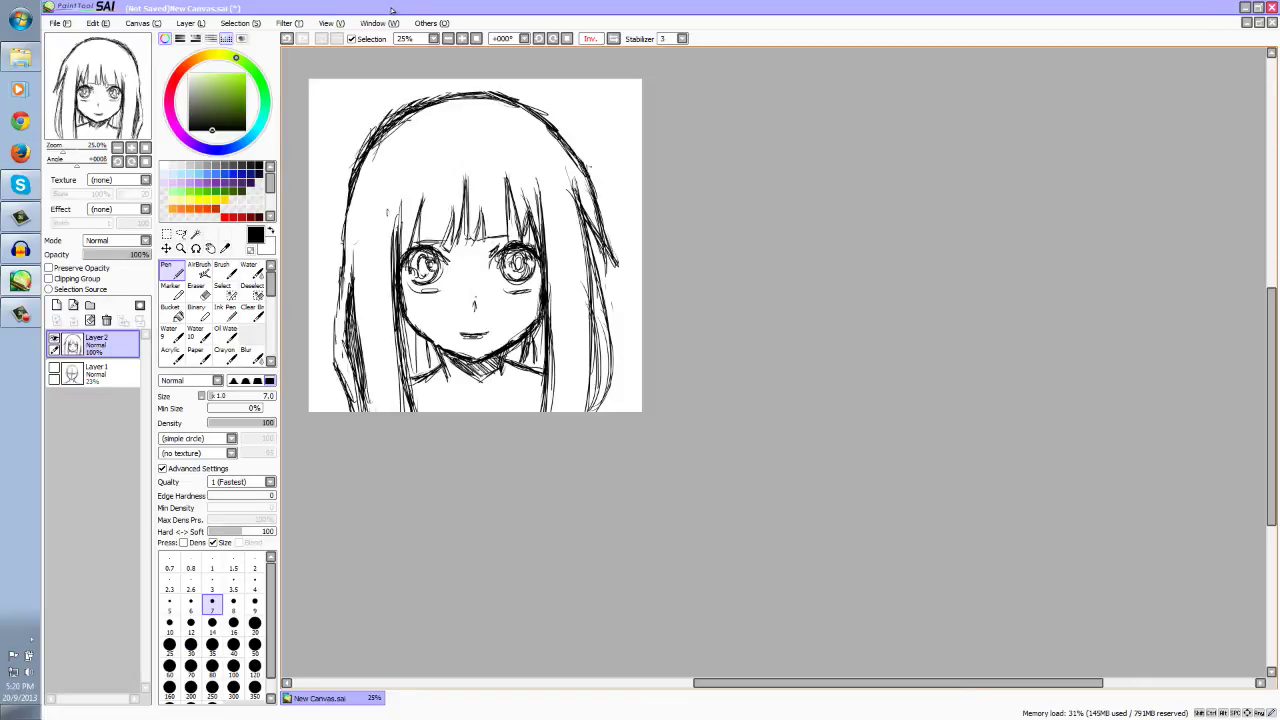
pyautogui.press('e')
pyautogui.moveTo(446, 94)
pyautogui.mouseDown()
pyautogui.moveTo(400, 108)
pyautogui.moveTo(362, 146)
pyautogui.moveTo(345, 208)
pyautogui.mouseUp()
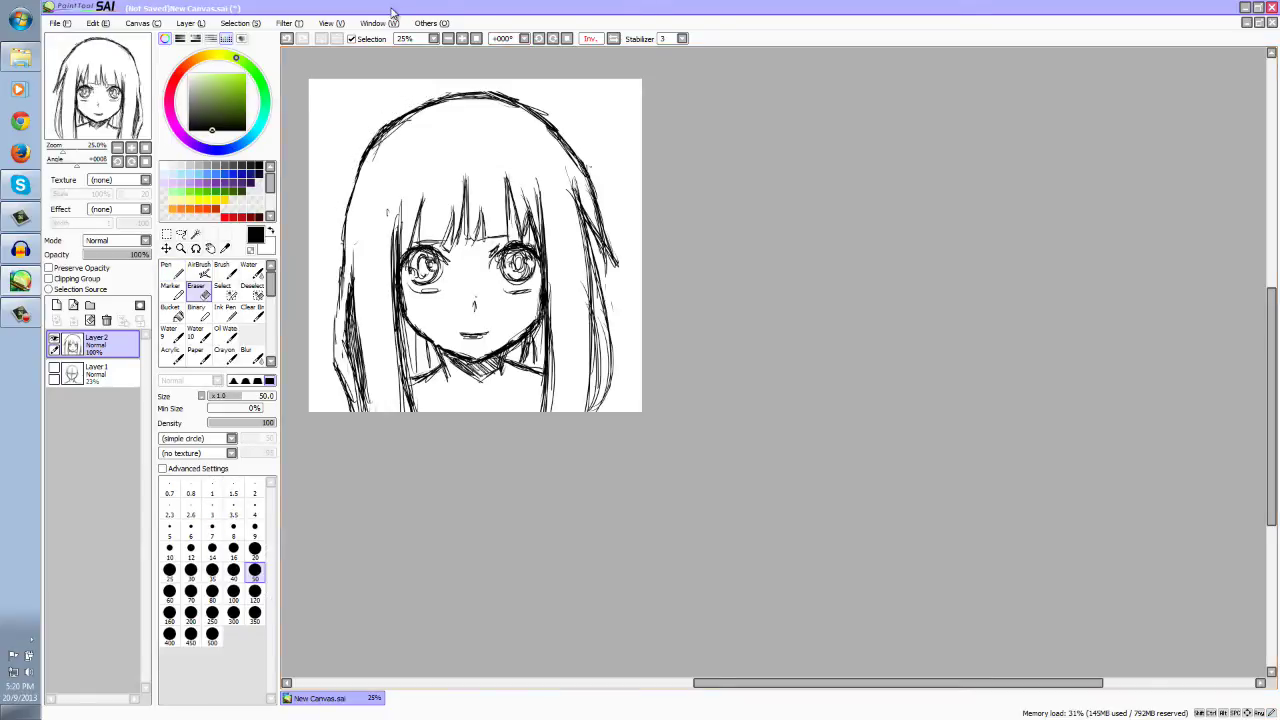
pyautogui.moveTo(534, 97); pyautogui.dragTo(530, 108)
# Step: Rotate the drawing slightly with a transform and return the canvas view to its normal orientation
pyautogui.hotkey('ctrl', 't')
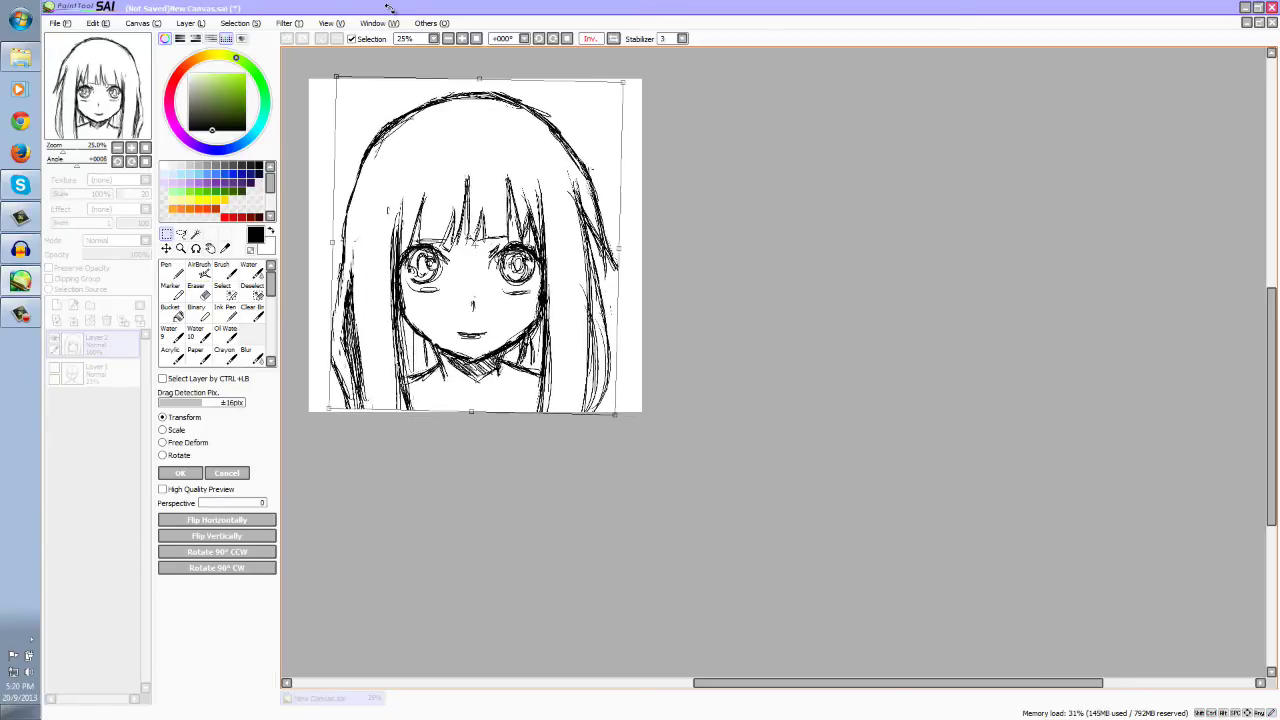
pyautogui.press('Return')
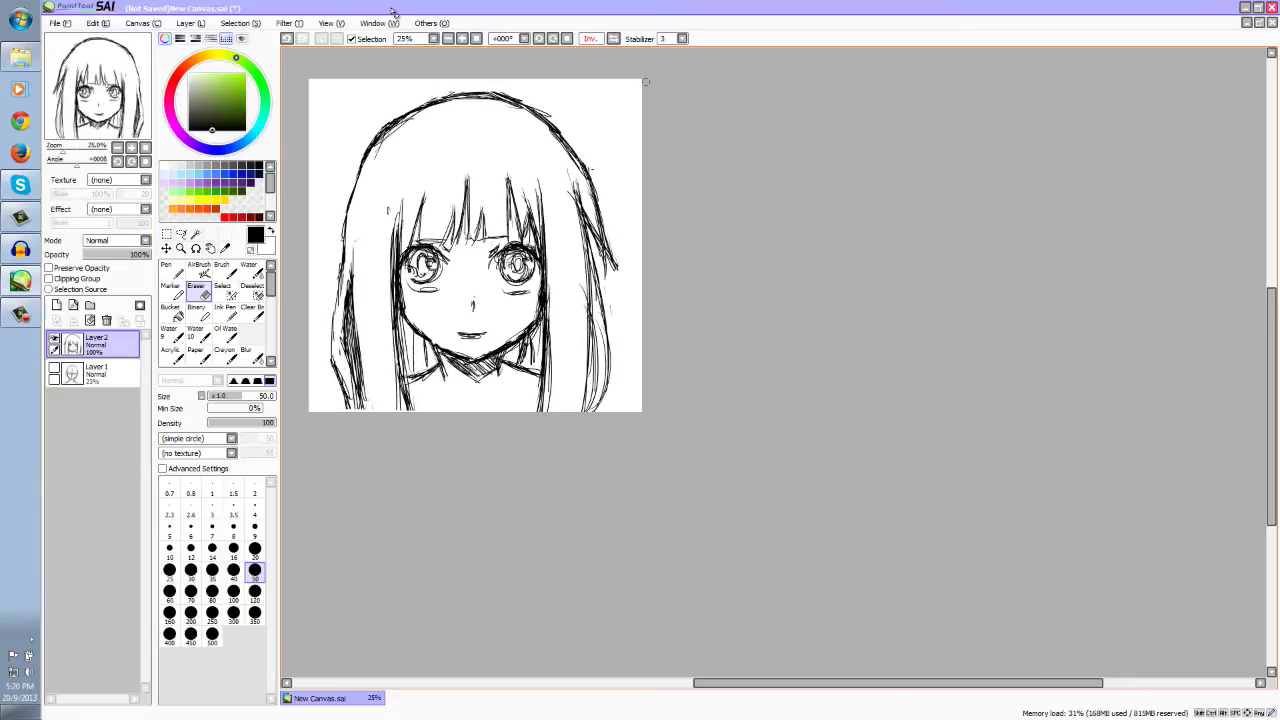
pyautogui.click(613, 39)
pyautogui.press('Right')
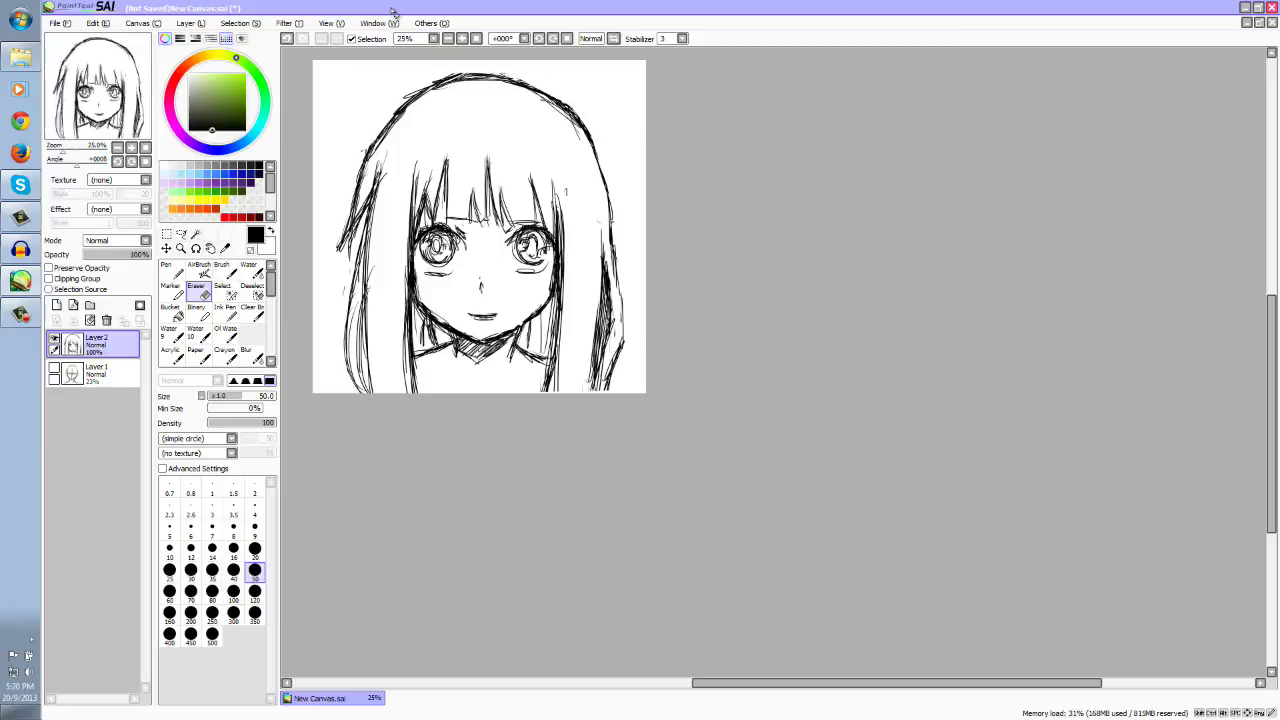
# Step: Draw the collarbone lines below the neck and erase the stray tip of the pointed hair strand on the viewer's left
pyautogui.moveTo(358, 231); pyautogui.dragTo(347, 266)
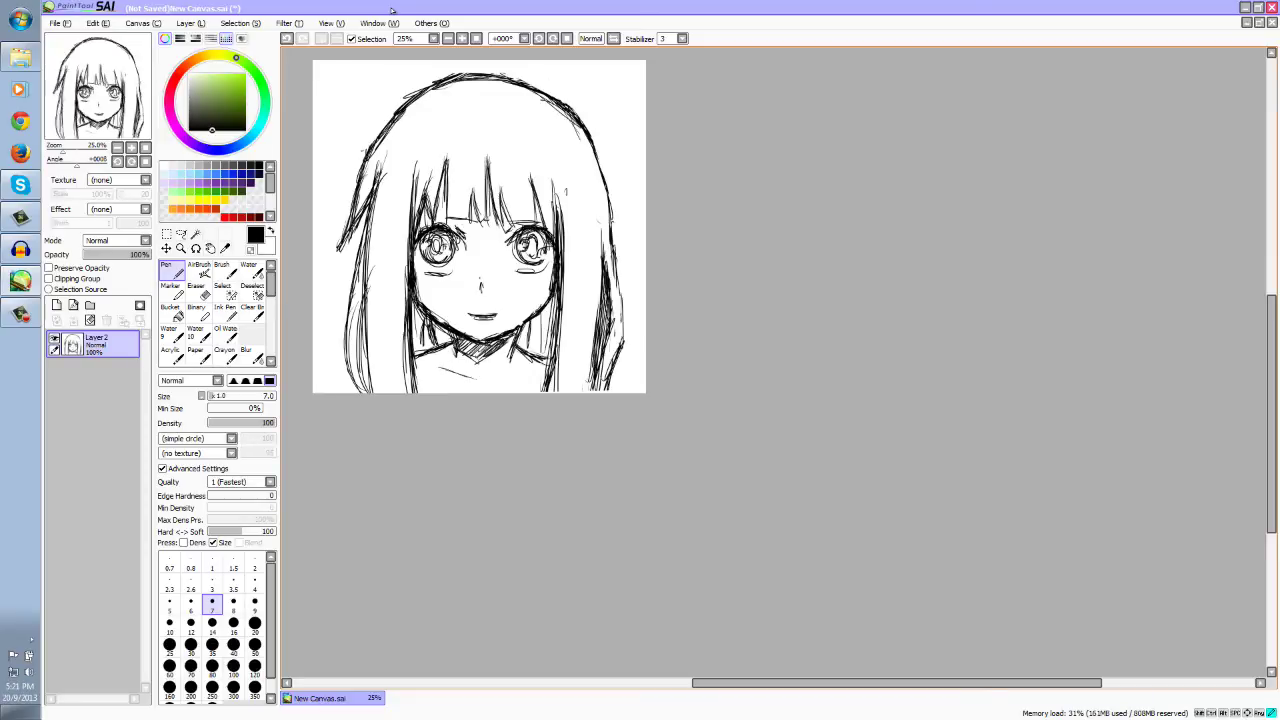
pyautogui.moveTo(438, 367); pyautogui.dragTo(476, 380)
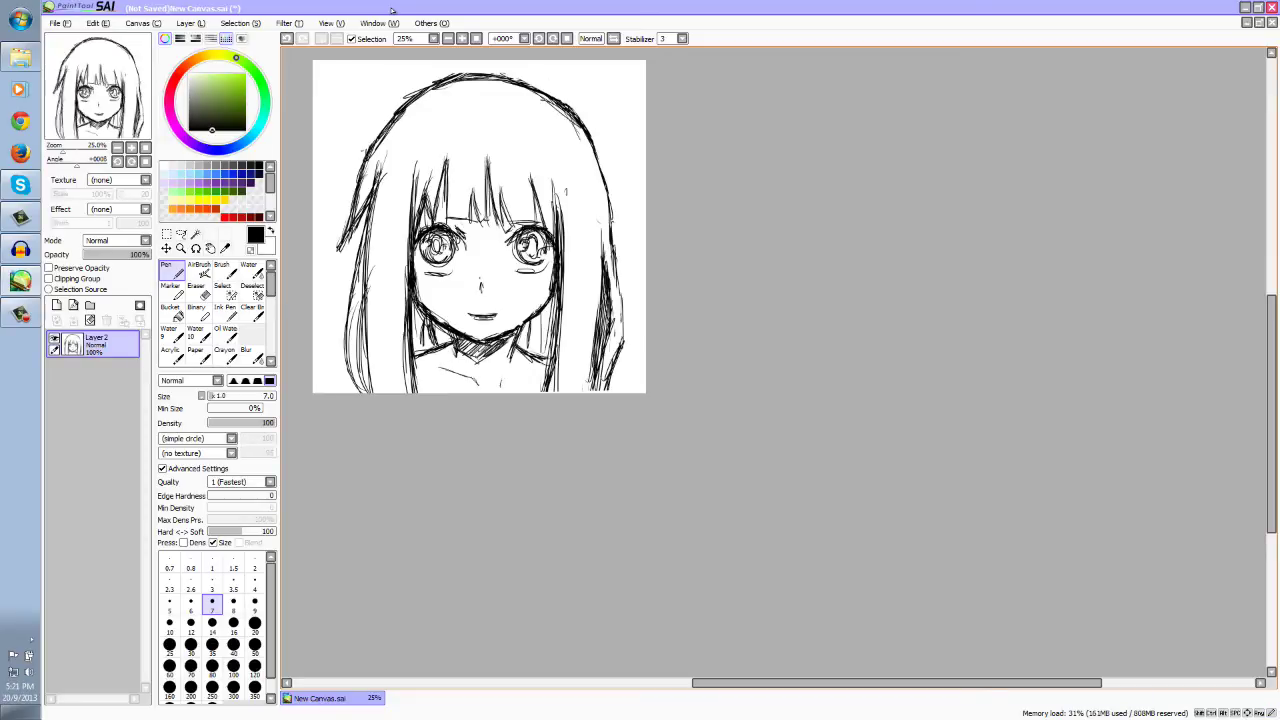
pyautogui.moveTo(502, 372); pyautogui.dragTo(526, 378)
pyautogui.press('e')
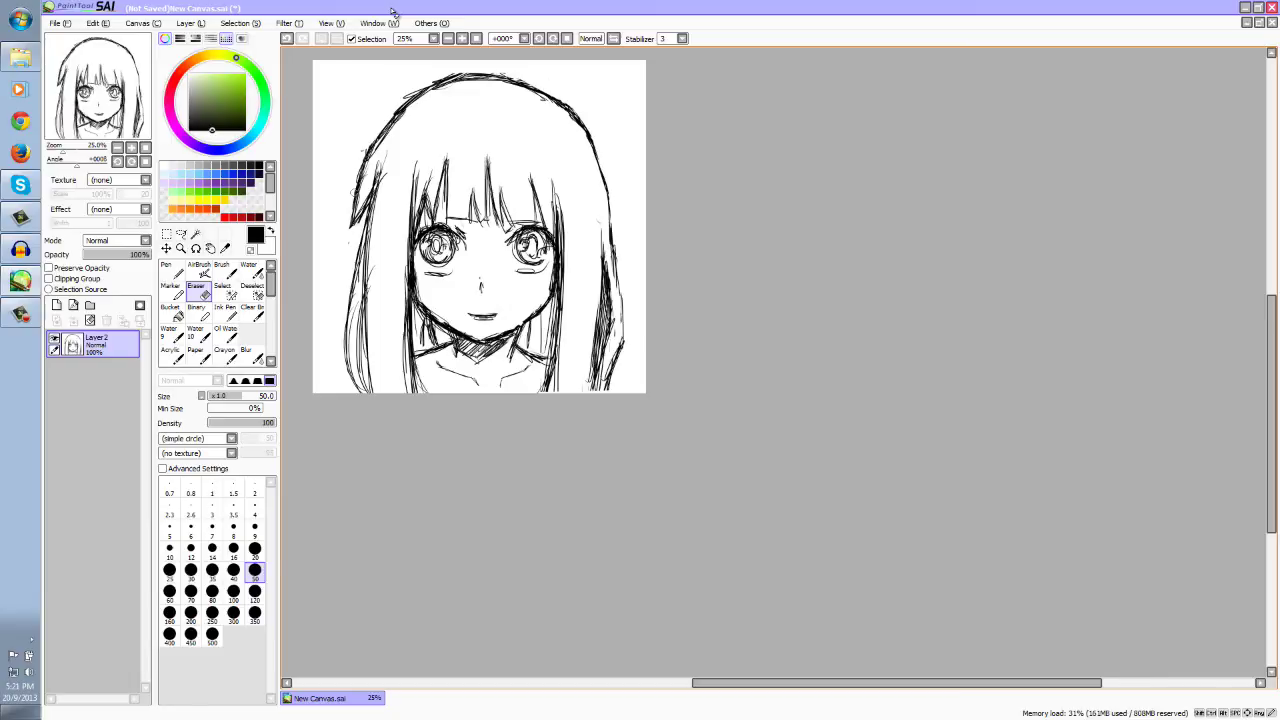
pyautogui.press('n')
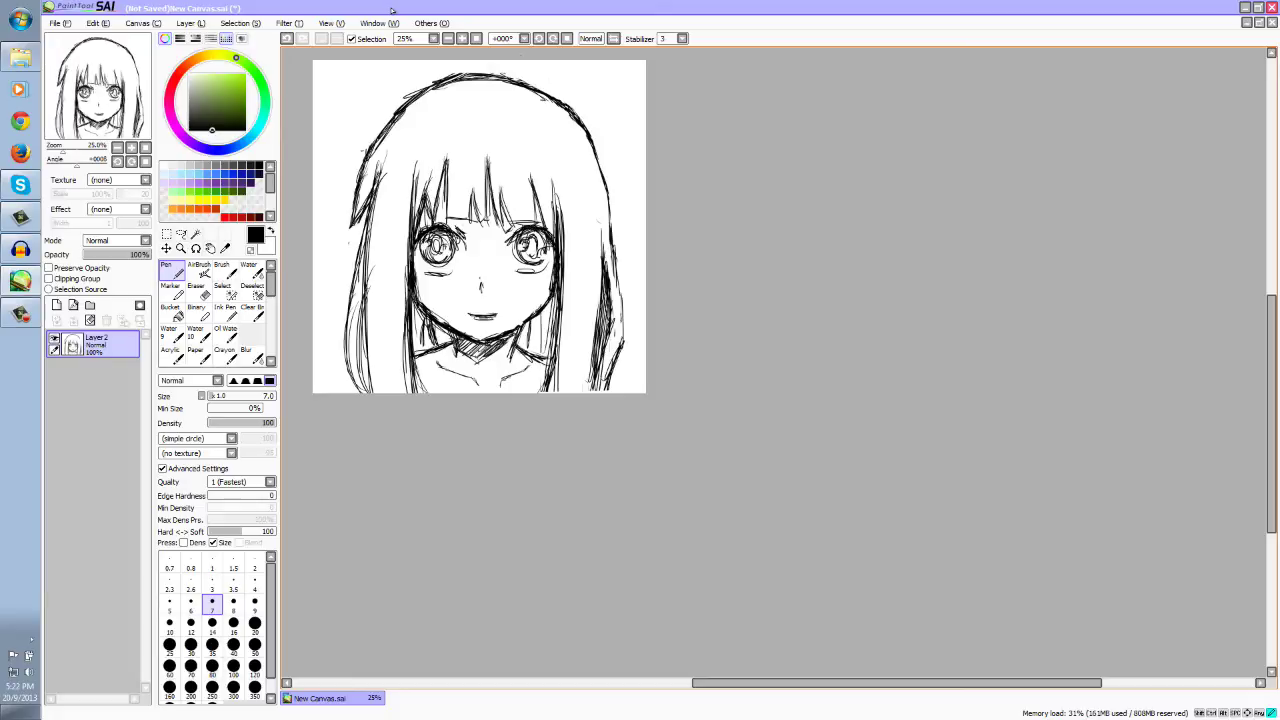
pyautogui.moveTo(520, 373); pyautogui.dragTo(502, 381)
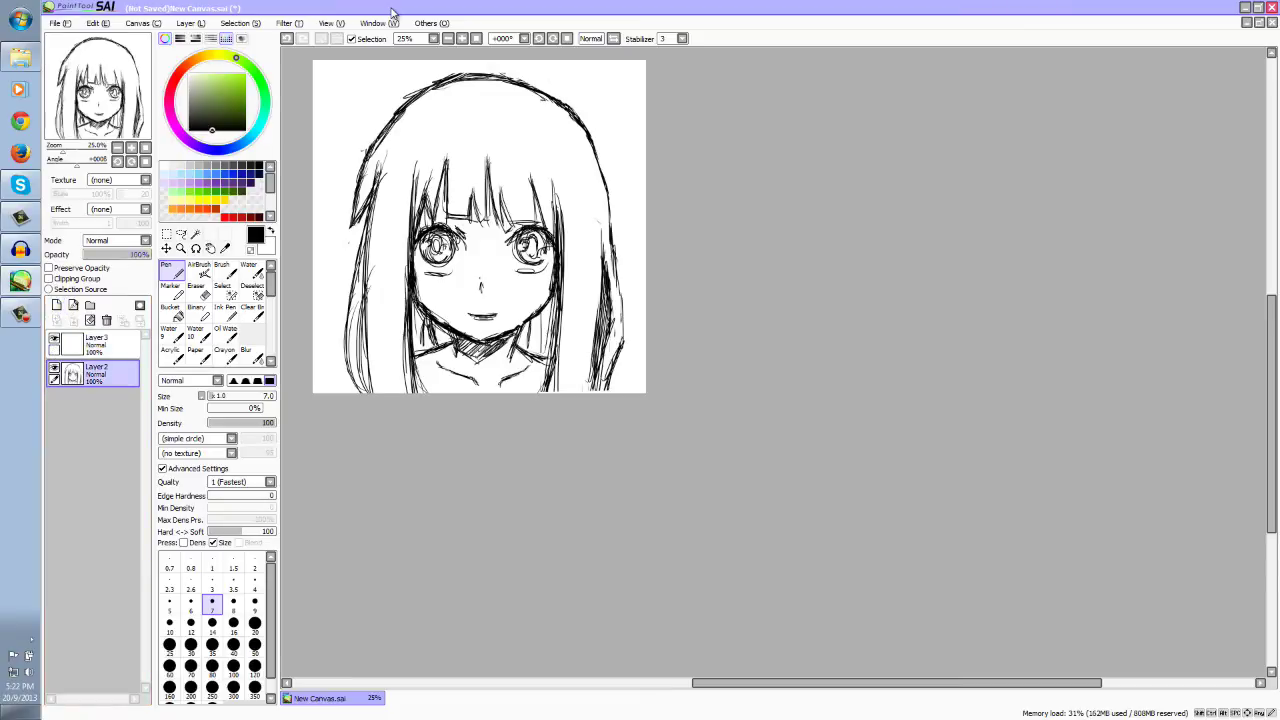
# Step: Fade the sketch layer and try a ribbon bow on the upper right of the hair on Layer3
pyautogui.click(110, 255)
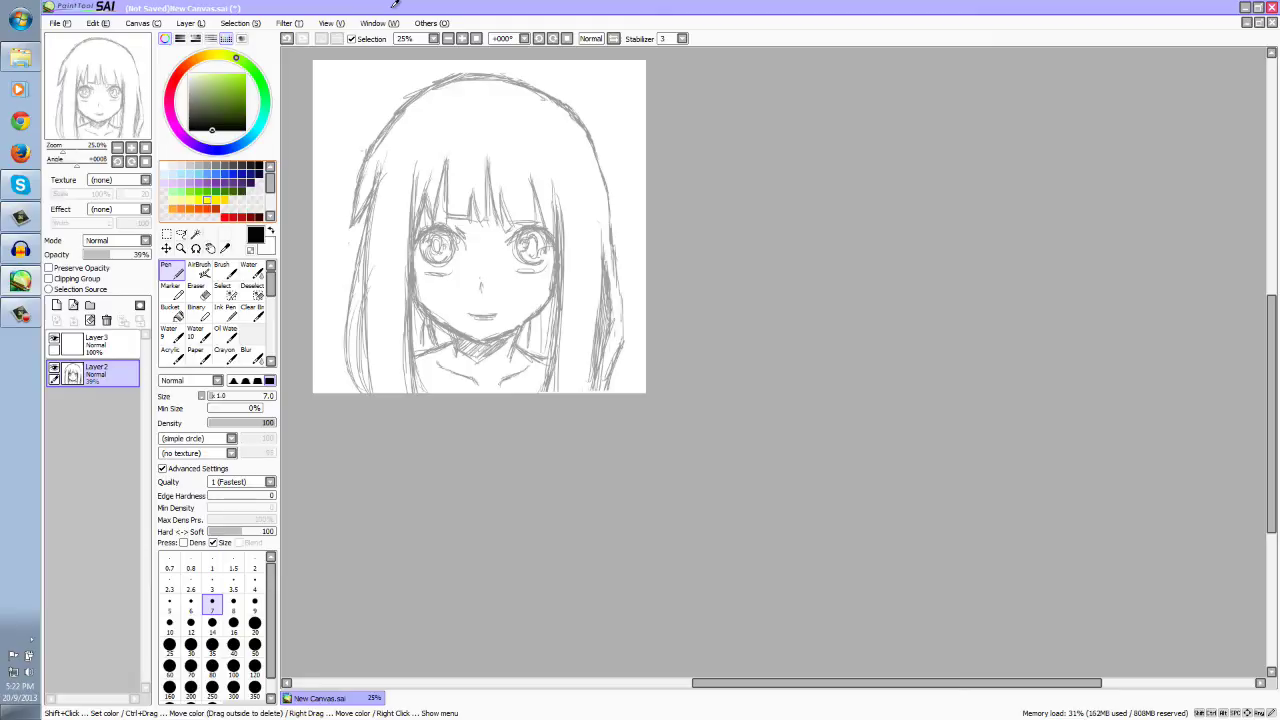
pyautogui.click(97, 344)
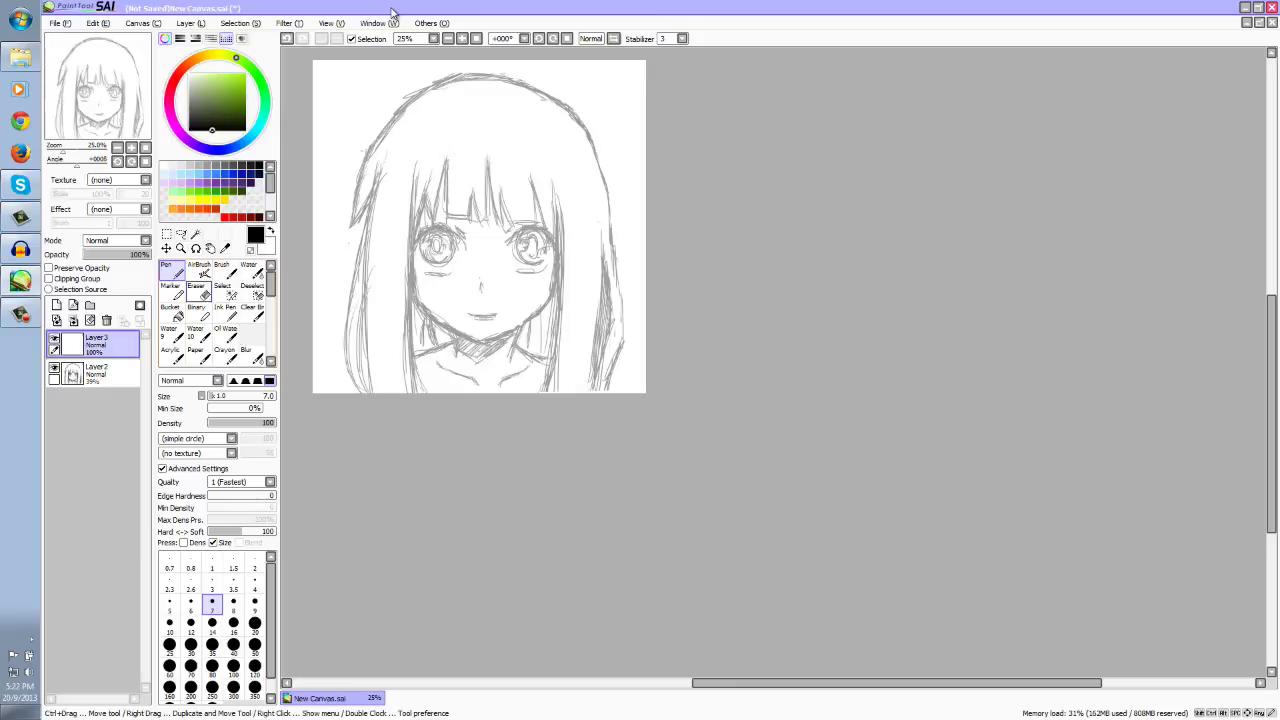
pyautogui.moveTo(538, 113)
pyautogui.mouseDown()
pyautogui.moveTo(519, 150)
pyautogui.moveTo(557, 123)
pyautogui.moveTo(558, 142)
pyautogui.moveTo(598, 128)
pyautogui.moveTo(613, 162)
pyautogui.moveTo(586, 180)
pyautogui.moveTo(518, 154)
pyautogui.moveTo(524, 142)
pyautogui.moveTo(508, 152)
pyautogui.moveTo(558, 134)
pyautogui.moveTo(532, 142)
pyautogui.moveTo(597, 143)
pyautogui.mouseUp()
pyautogui.moveTo(573, 138); pyautogui.dragTo(591, 159)
pyautogui.moveTo(573, 145); pyautogui.dragTo(599, 163)
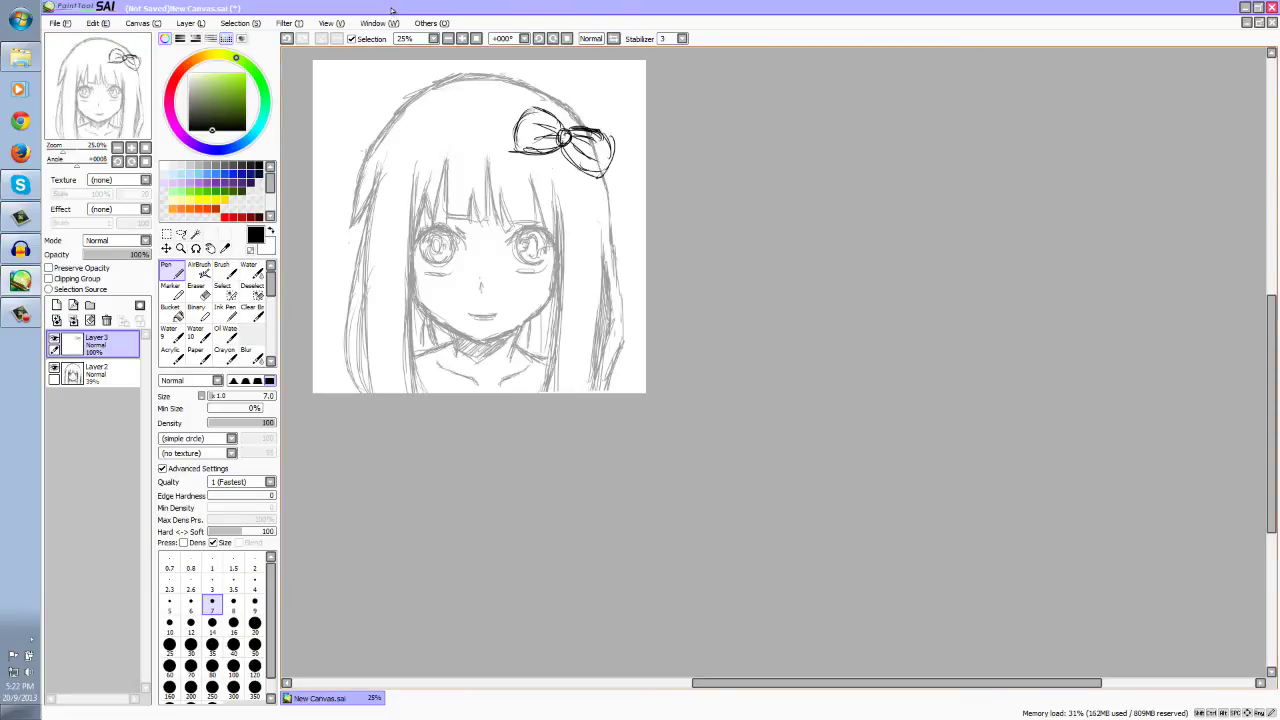
# Step: Delete the bow layer and restore the sketch layer's opacity to 100%
pyautogui.click(107, 320)
pyautogui.moveTo(110, 255); pyautogui.dragTo(151, 255)
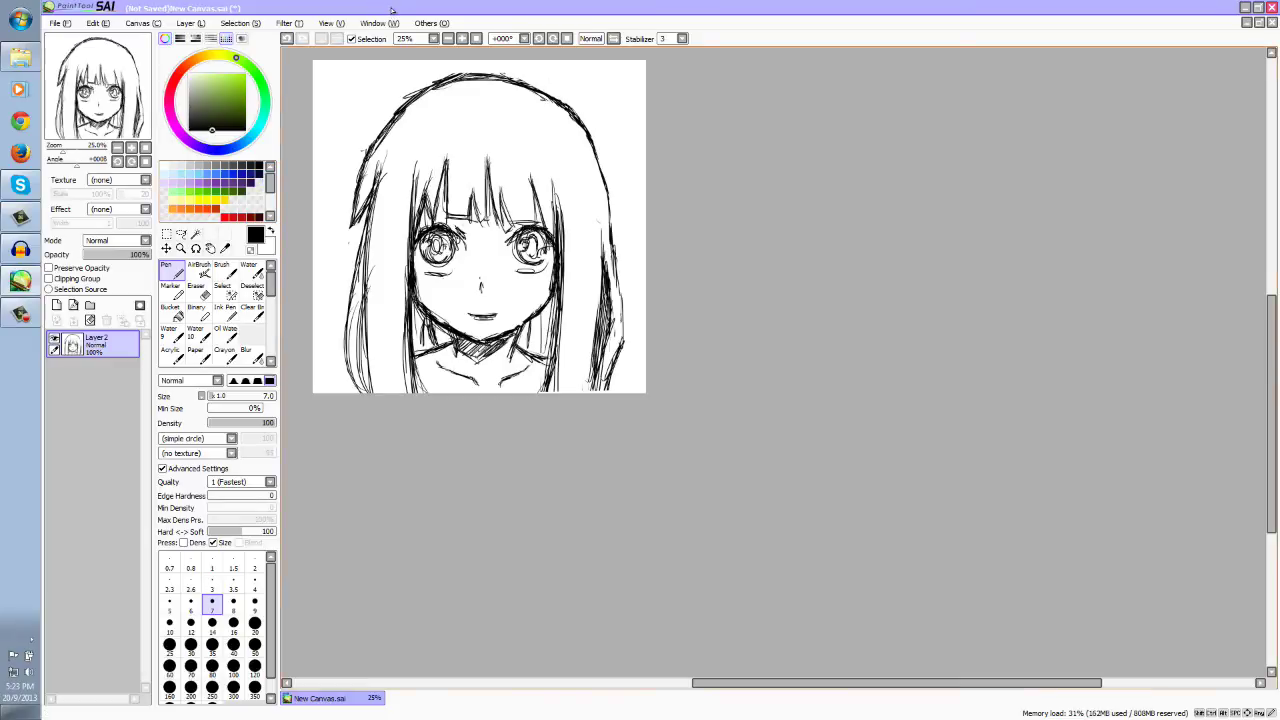
# Step: Erase the rough outer edge of the upper left hair outline down to the pointed strand
pyautogui.moveTo(98, 86); pyautogui.dragTo(103, 82)
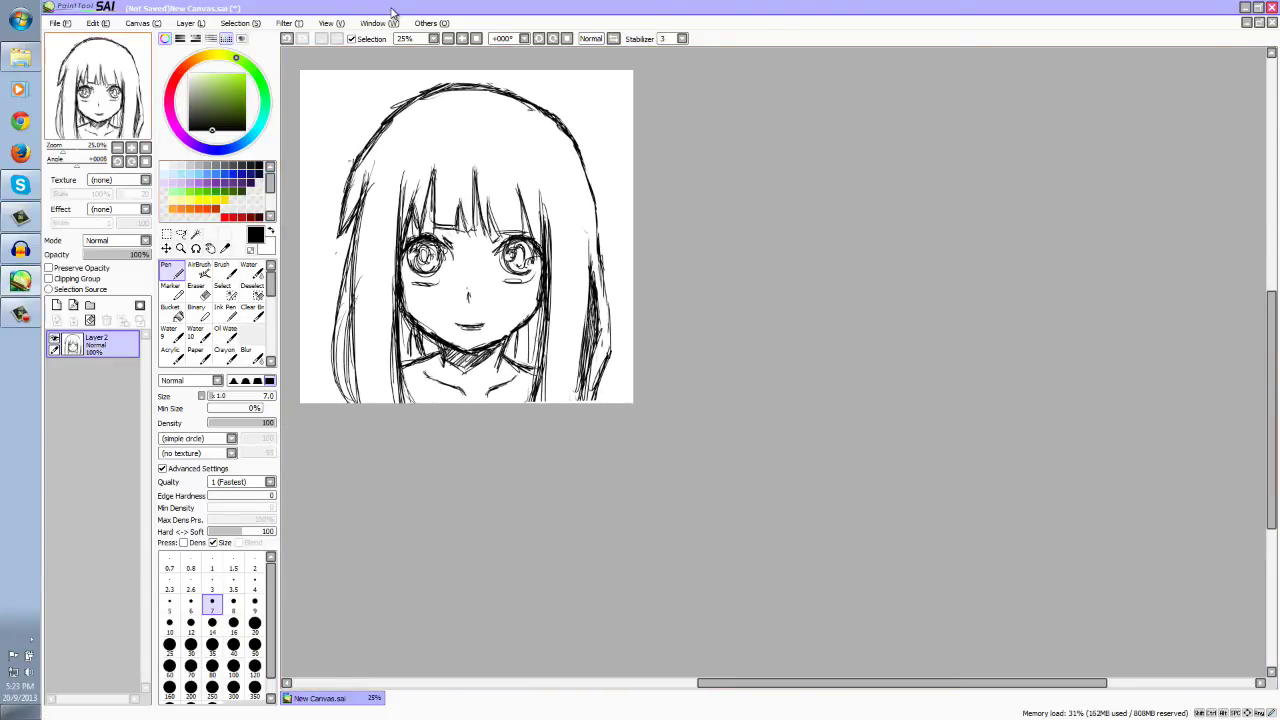
pyautogui.press('e')
pyautogui.press('e')
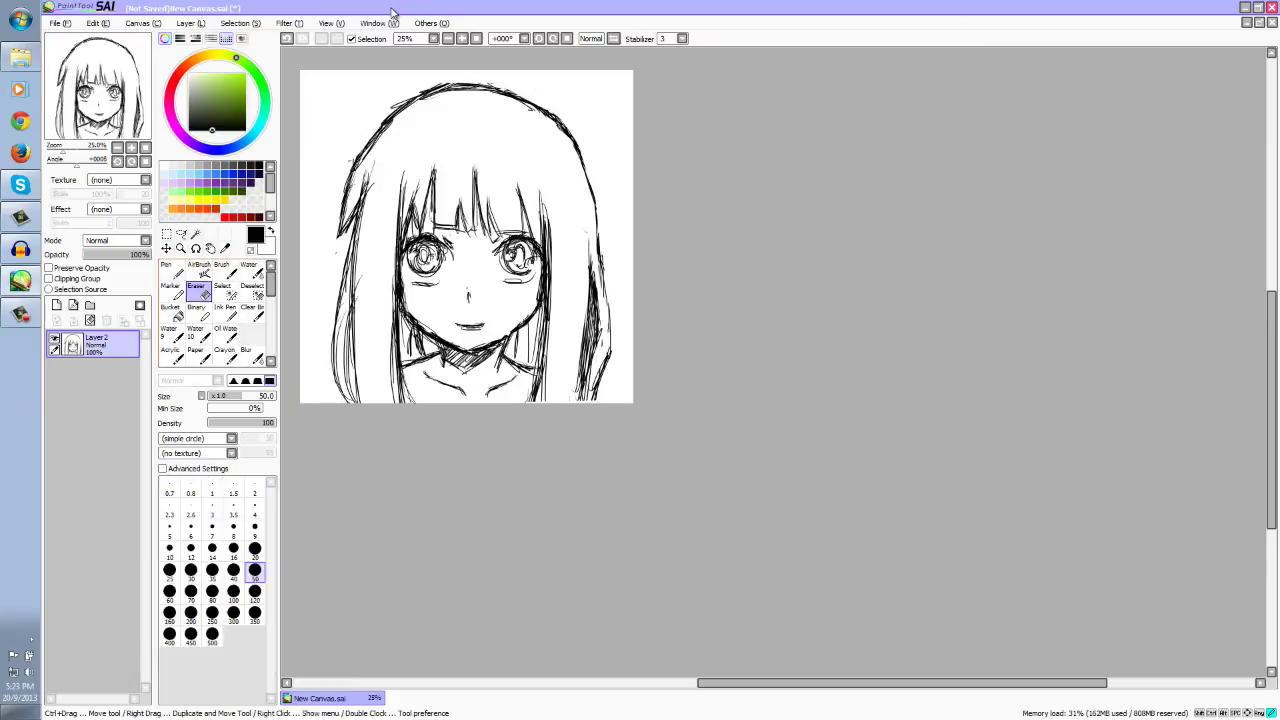
pyautogui.moveTo(396, 101)
pyautogui.mouseDown()
pyautogui.moveTo(343, 177)
pyautogui.moveTo(331, 256)
pyautogui.mouseUp()
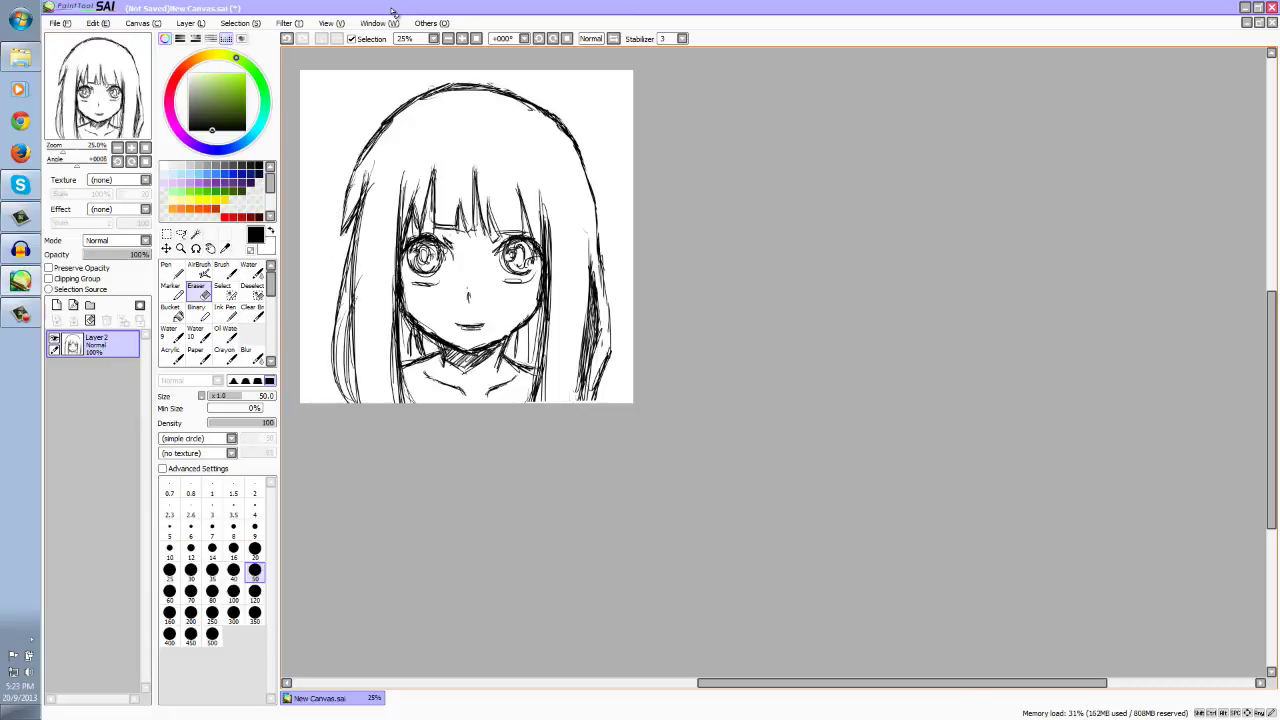
# Step: Set the pen size to 30 and go over the left hair outline and pointed strand with bold strokes down to the canvas's bottom edge
pyautogui.press('n')
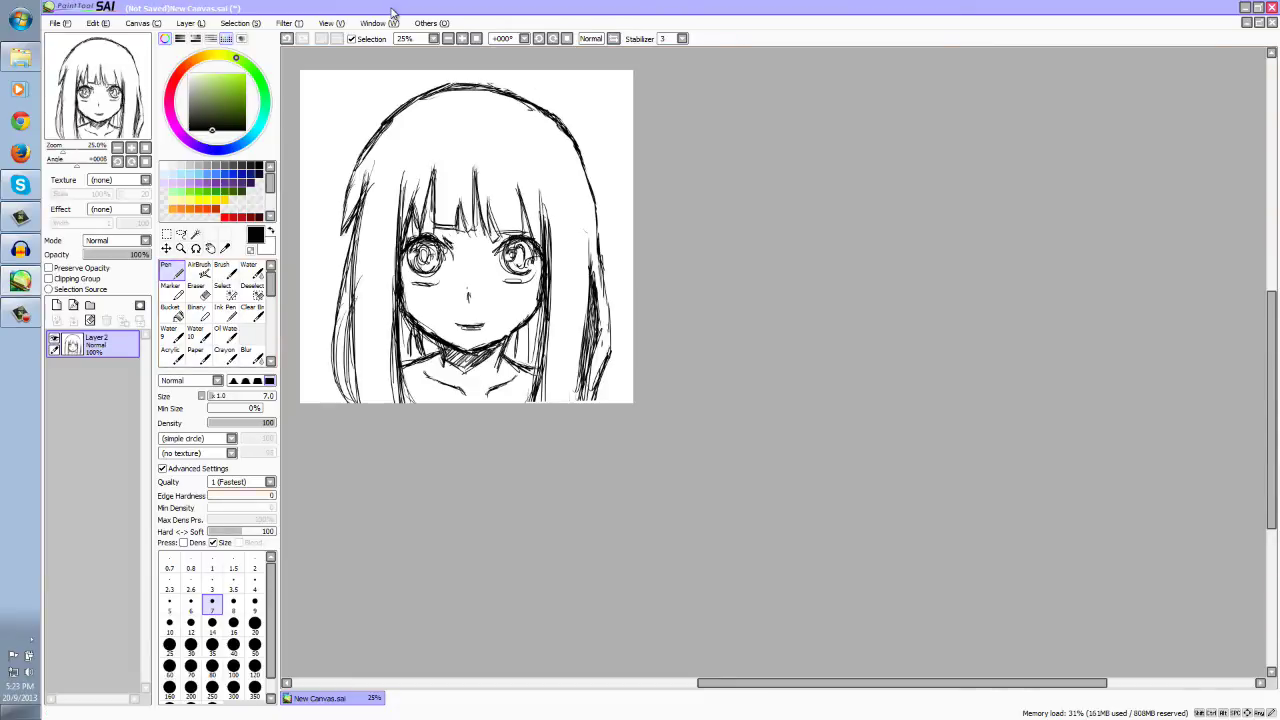
pyautogui.click(226, 313)
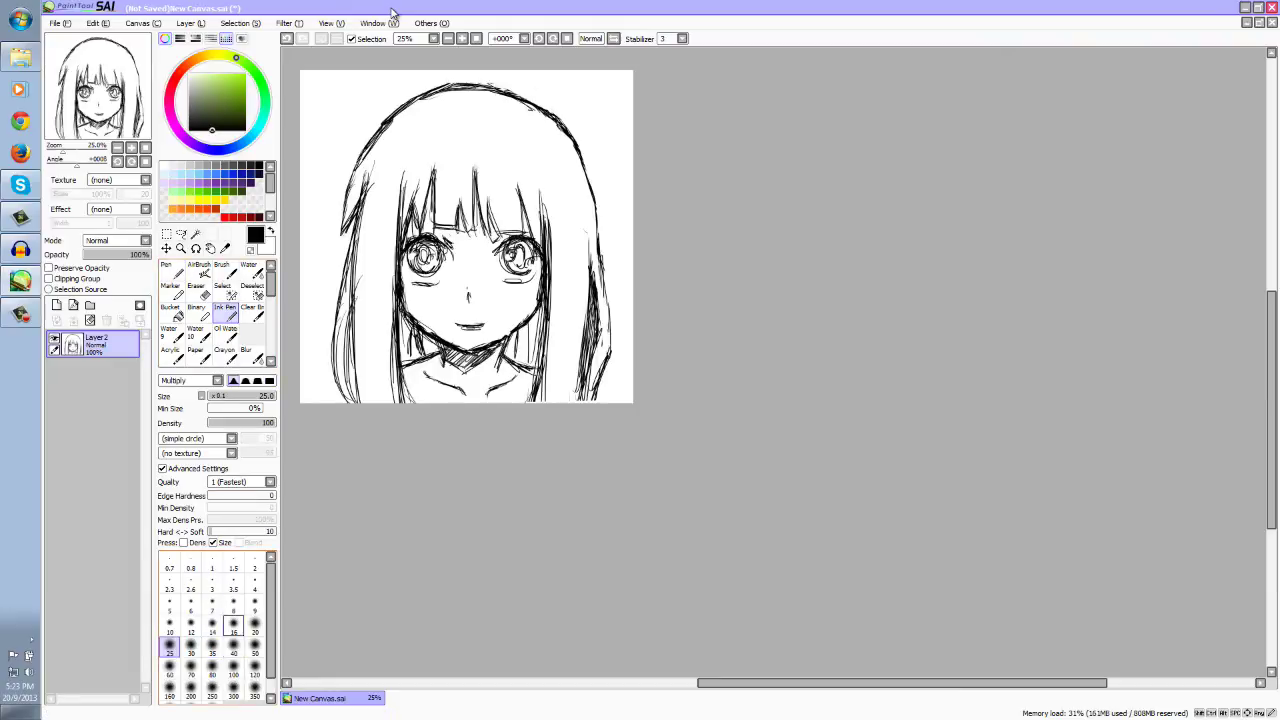
pyautogui.press('n')
pyautogui.click(255, 647)
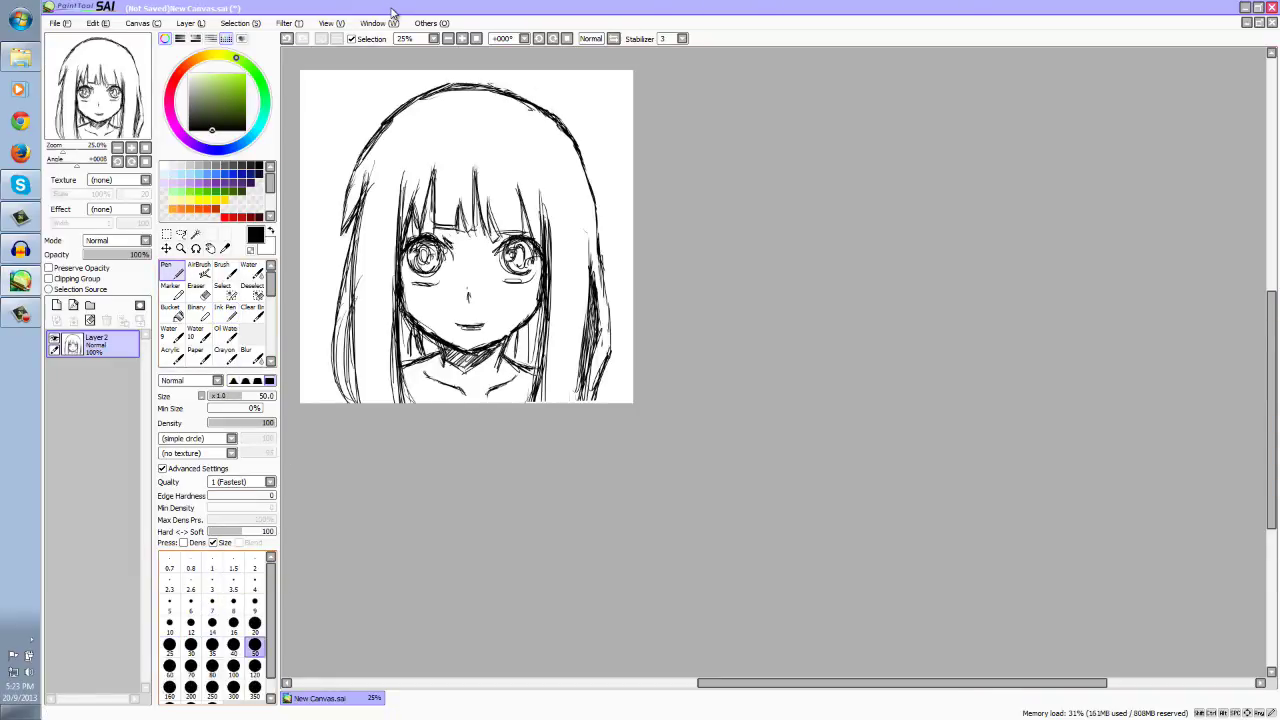
pyautogui.click(233, 604)
pyautogui.click(212, 622)
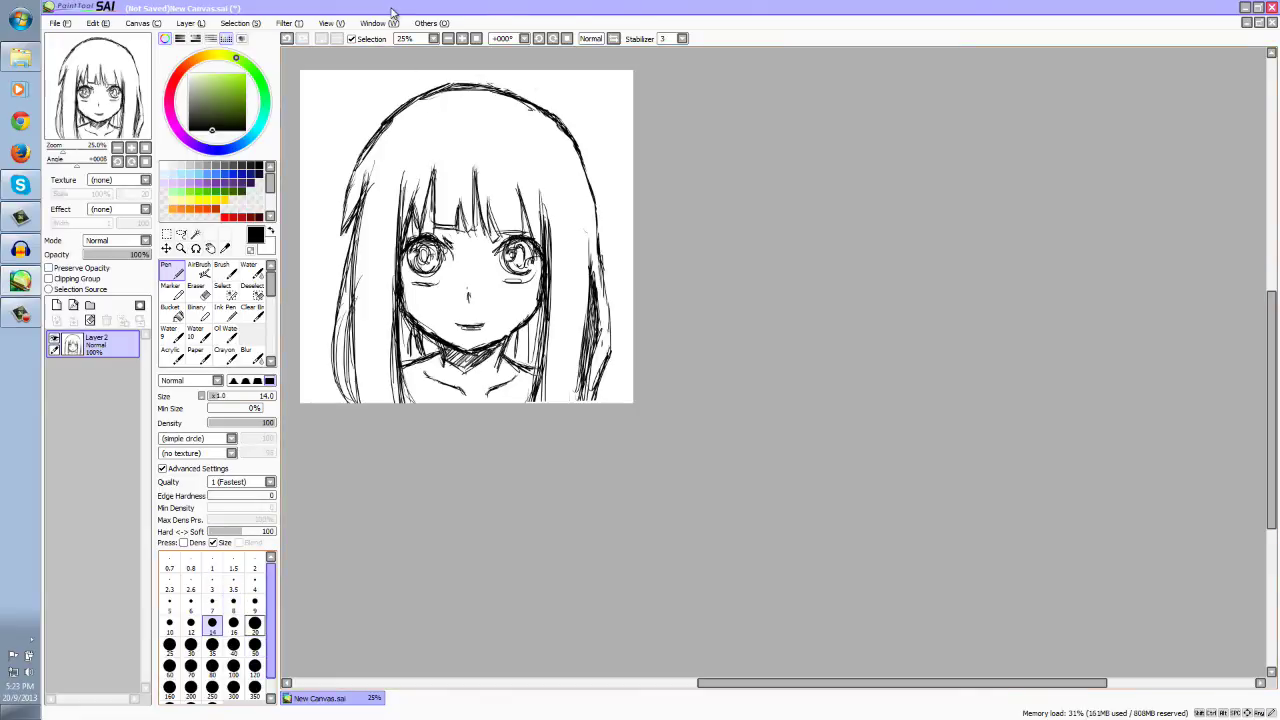
pyautogui.click(254, 622)
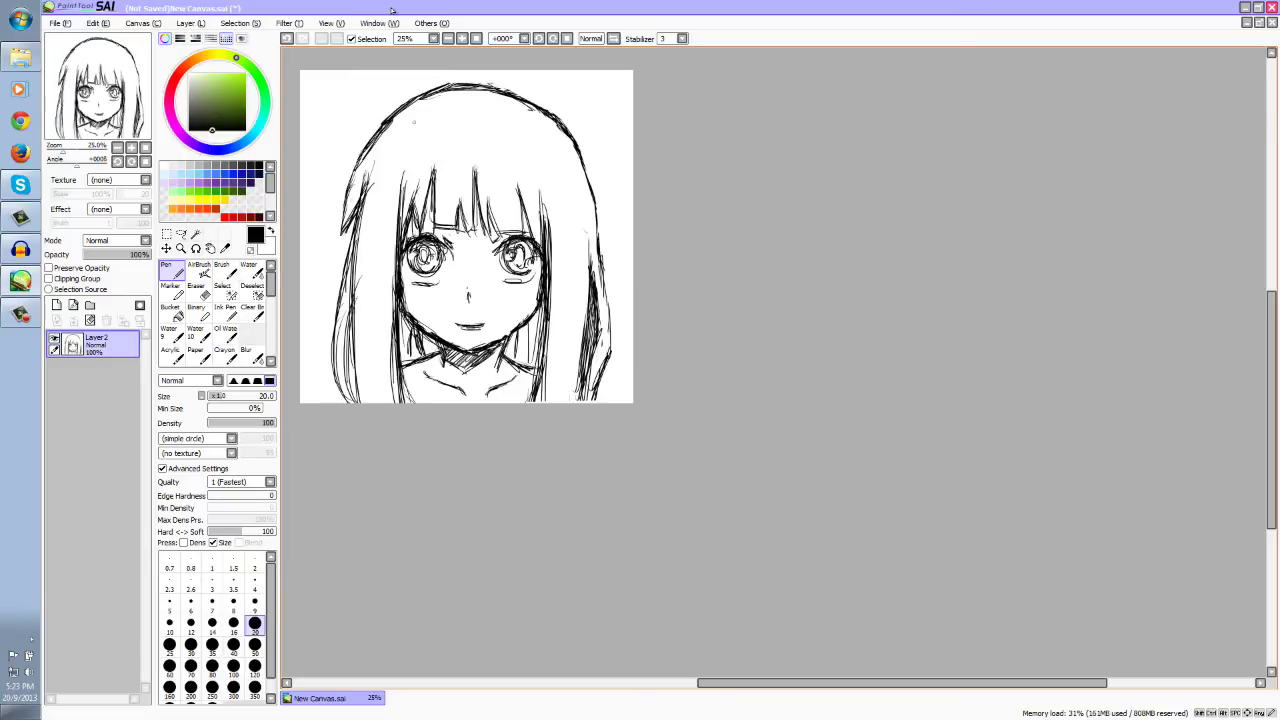
pyautogui.click(190, 644)
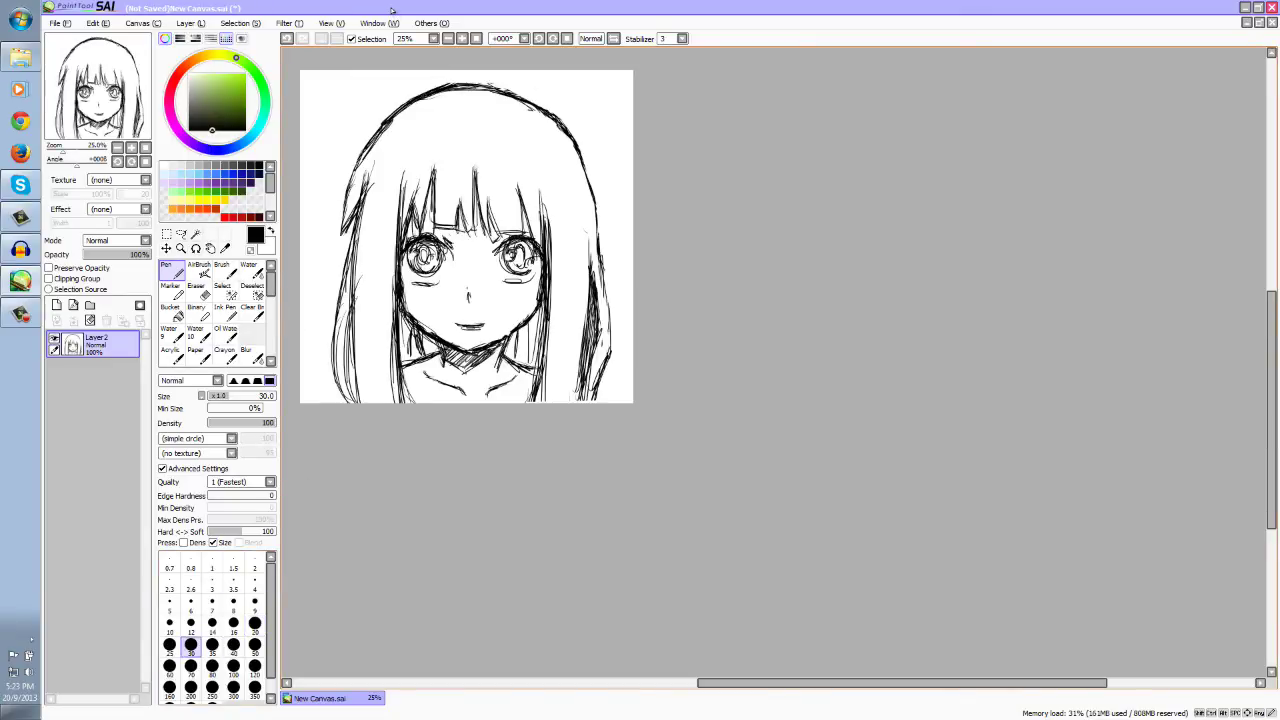
pyautogui.moveTo(407, 103)
pyautogui.mouseDown()
pyautogui.moveTo(349, 187)
pyautogui.moveTo(338, 242)
pyautogui.mouseUp()
pyautogui.moveTo(366, 188)
pyautogui.mouseDown()
pyautogui.moveTo(339, 246)
pyautogui.moveTo(359, 193)
pyautogui.moveTo(355, 231)
pyautogui.moveTo(357, 217)
pyautogui.mouseUp()
pyautogui.moveTo(363, 213); pyautogui.dragTo(353, 243)
pyautogui.moveTo(373, 181); pyautogui.dragTo(361, 215)
pyautogui.moveTo(359, 225); pyautogui.dragTo(335, 315)
pyautogui.moveTo(345, 273); pyautogui.dragTo(334, 403)
# Step: Thin the upper left hair outline by erasing along it with a size 20 eraser
pyautogui.press('e')
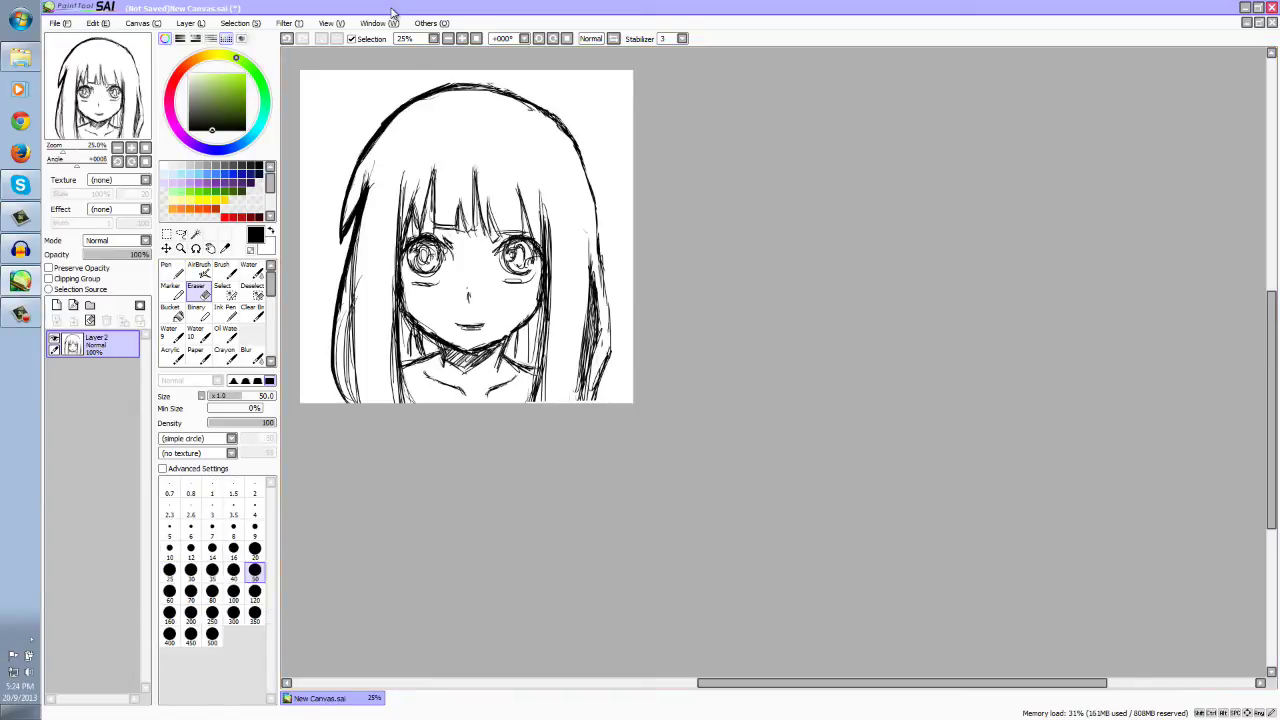
pyautogui.click(255, 550)
pyautogui.moveTo(450, 82); pyautogui.dragTo(395, 111)
pyautogui.moveTo(405, 103); pyautogui.dragTo(374, 133)
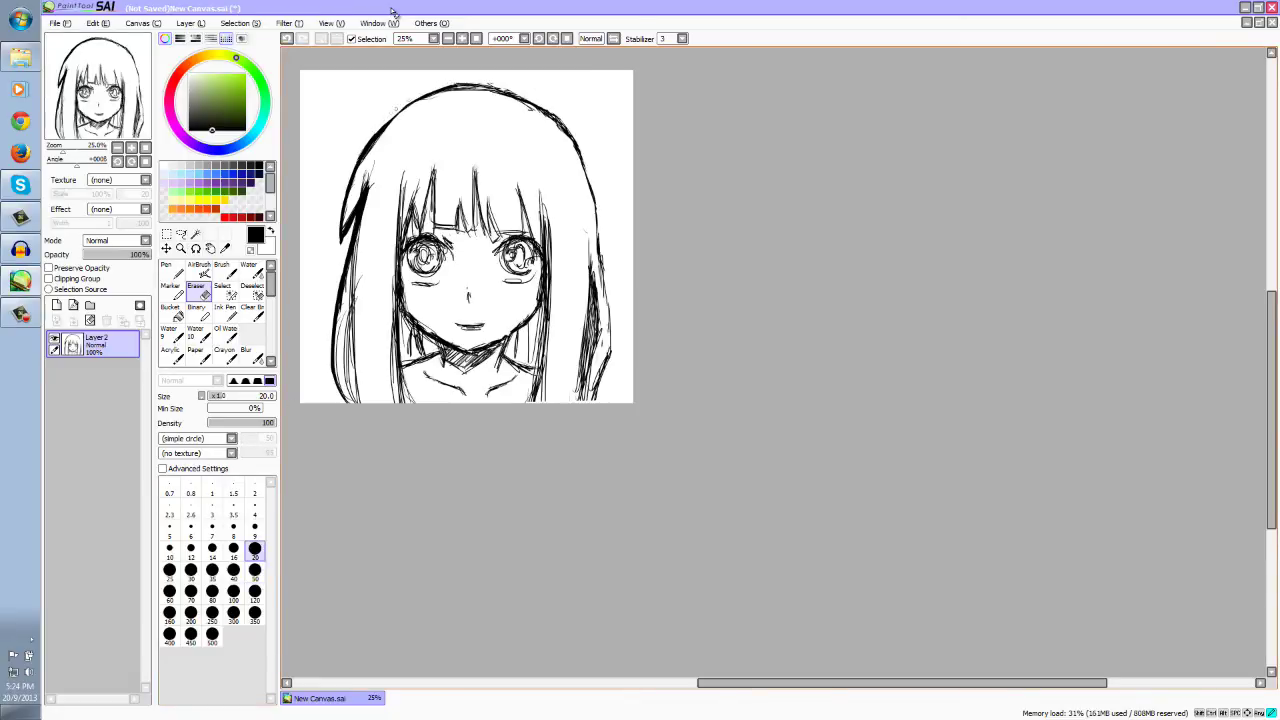
pyautogui.moveTo(424, 93)
pyautogui.mouseDown()
pyautogui.moveTo(343, 187)
pyautogui.moveTo(356, 153)
pyautogui.moveTo(333, 241)
pyautogui.moveTo(347, 183)
pyautogui.moveTo(340, 230)
pyautogui.mouseUp()
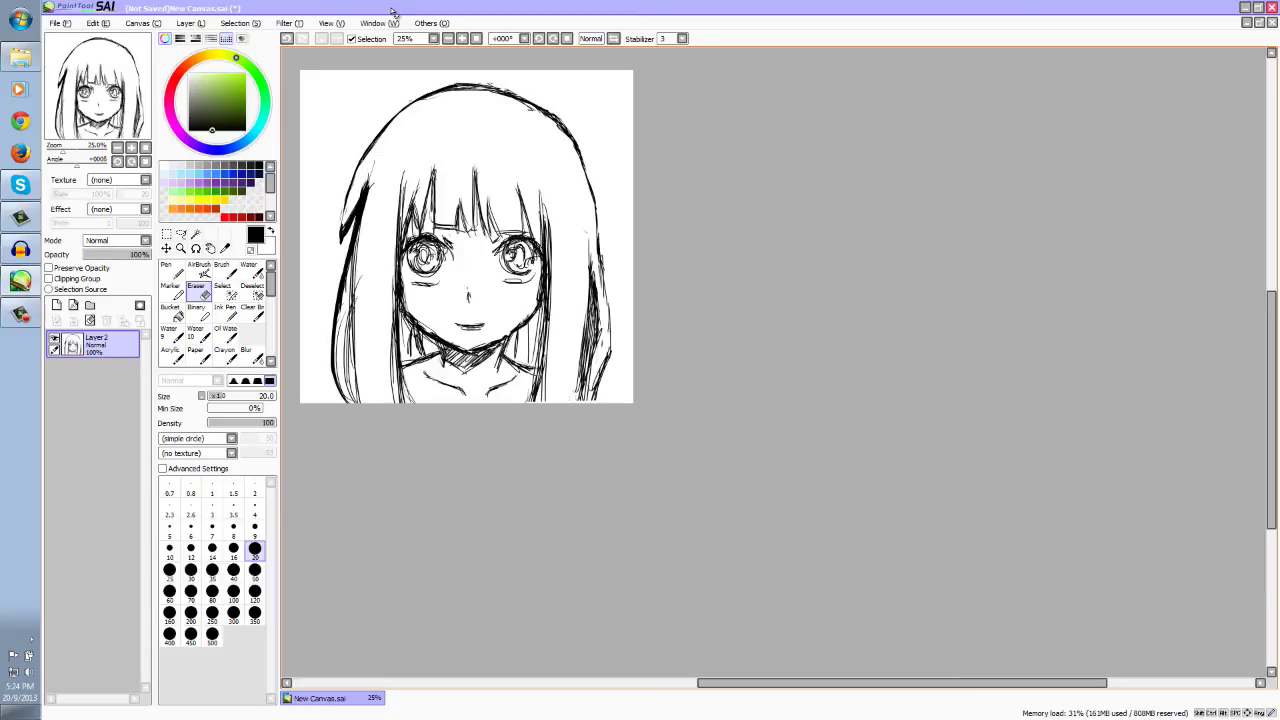
# Step: Try retouching the left hair outline above the pointed strand with alternating pen and eraser strokes
pyautogui.press('n')
pyautogui.moveTo(345, 203); pyautogui.dragTo(339, 231)
pyautogui.press('e')
pyautogui.moveTo(351, 179); pyautogui.dragTo(366, 148)
pyautogui.press('n')
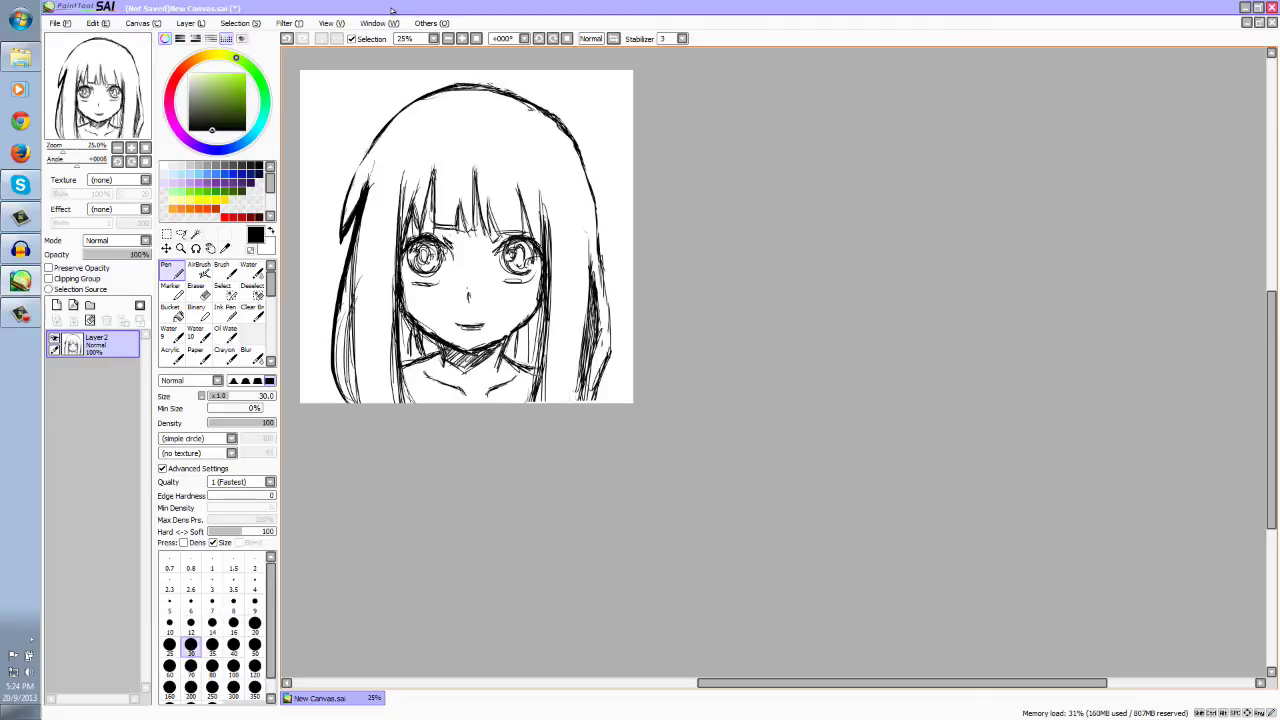
pyautogui.hotkey('ctrl', 'z')
pyautogui.moveTo(355, 175)
pyautogui.mouseDown()
pyautogui.moveTo(375, 138)
pyautogui.moveTo(367, 148)
pyautogui.mouseUp()
pyautogui.press('e')
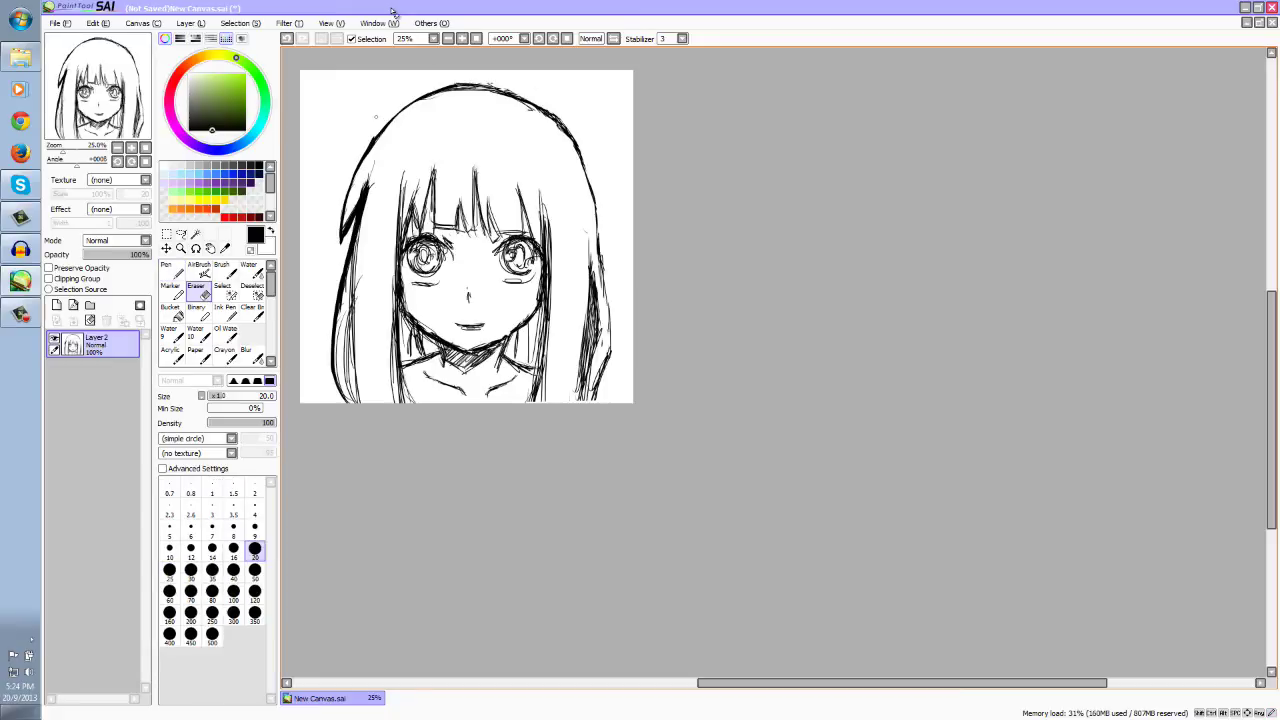
pyautogui.moveTo(363, 157); pyautogui.dragTo(374, 139)
pyautogui.moveTo(343, 211)
pyautogui.mouseDown()
pyautogui.moveTo(342, 246)
pyautogui.moveTo(345, 234)
pyautogui.mouseUp()
# Step: Undo the recent outline retouches and slim the pointed hair strand on the left side
pyautogui.hotkey('ctrl', 'z')
pyautogui.hotkey('ctrl', 'z')
pyautogui.hotkey('ctrl', 'z')
pyautogui.hotkey('ctrl', 'z')
pyautogui.hotkey('ctrl', 'z')
pyautogui.hotkey('ctrl', 'z')
pyautogui.hotkey('ctrl', 'z')
pyautogui.hotkey('ctrl', 'z')
pyautogui.press('n')
pyautogui.moveTo(363, 201); pyautogui.dragTo(357, 219)
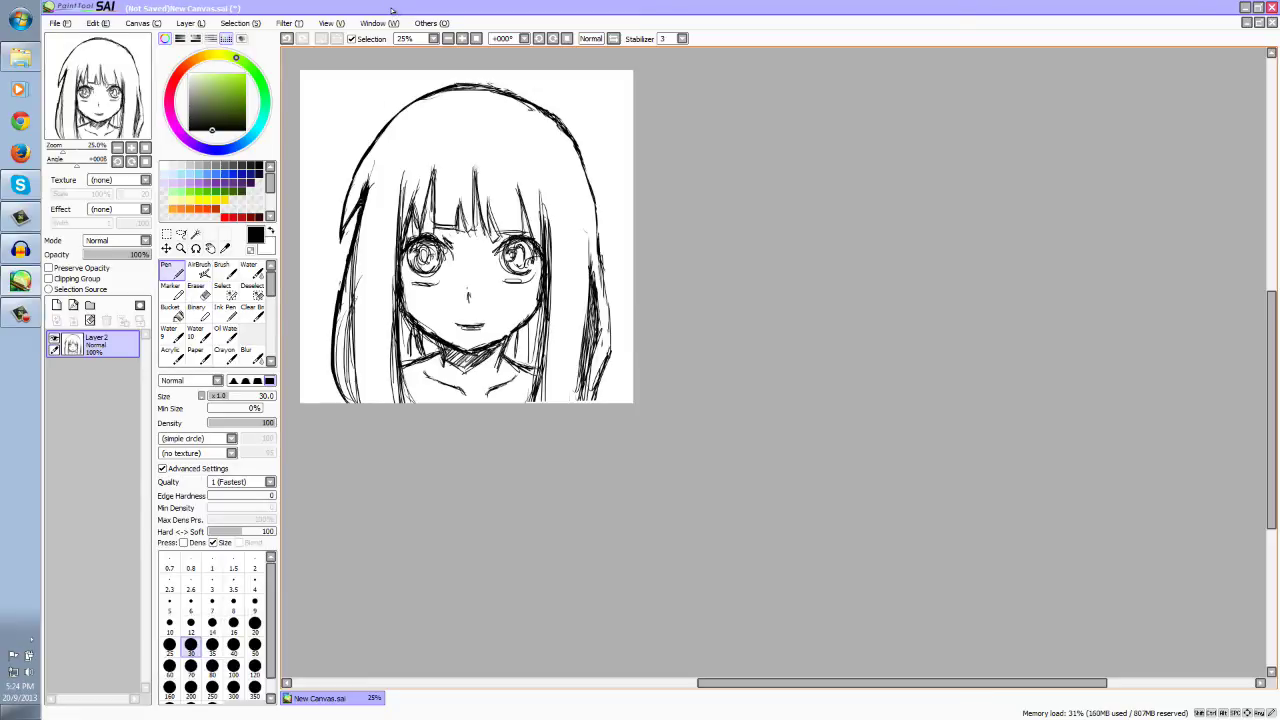
pyautogui.hotkey('ctrl', 'y')
pyautogui.press('e')
pyautogui.hotkey('ctrl', 'z')
pyautogui.hotkey('ctrl', 'z')
pyautogui.hotkey('ctrl', 'z')
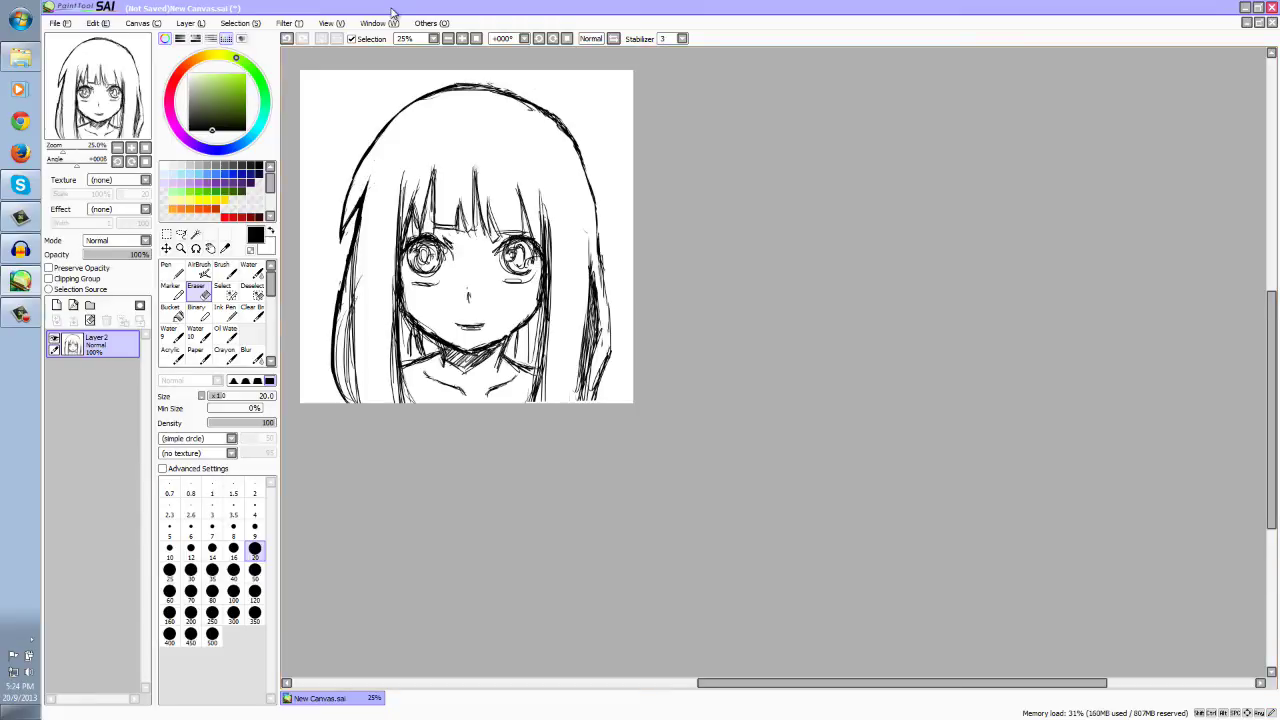
# Step: Add a new layer above the sketch and lower Layer2's opacity to 21%
pyautogui.press('n')
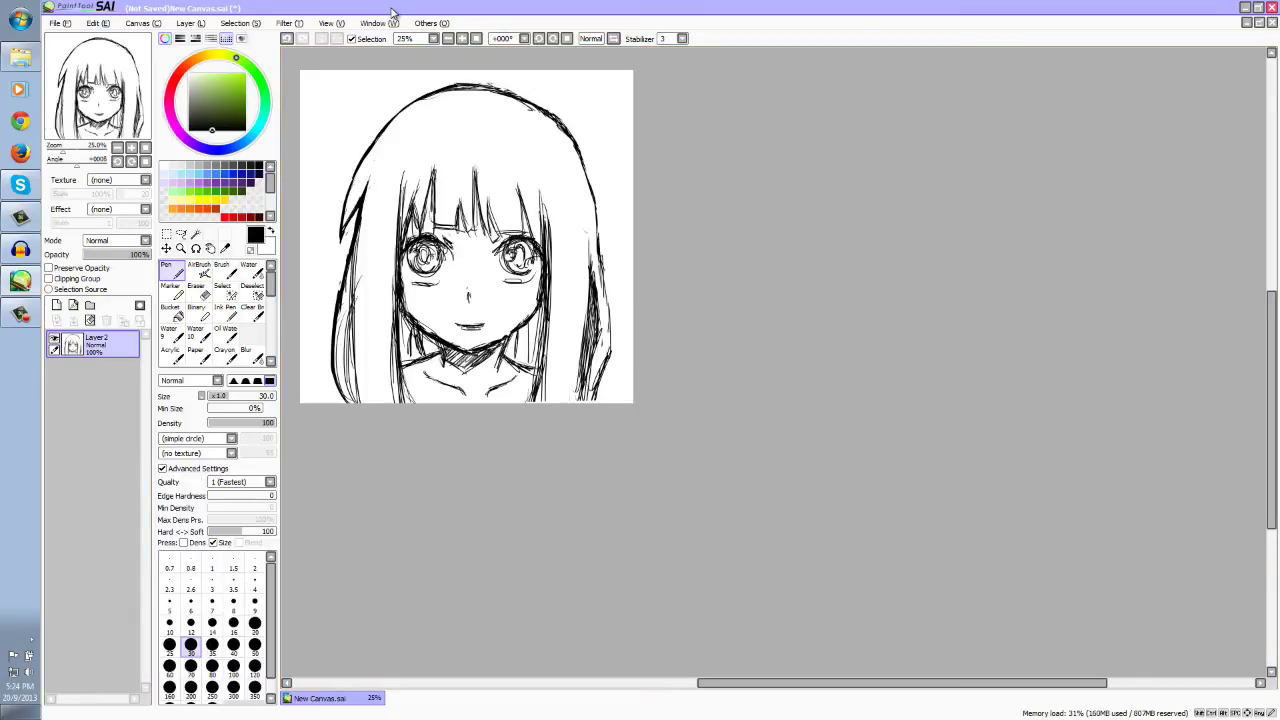
pyautogui.hotkey('ctrl', 'shift', 'n')
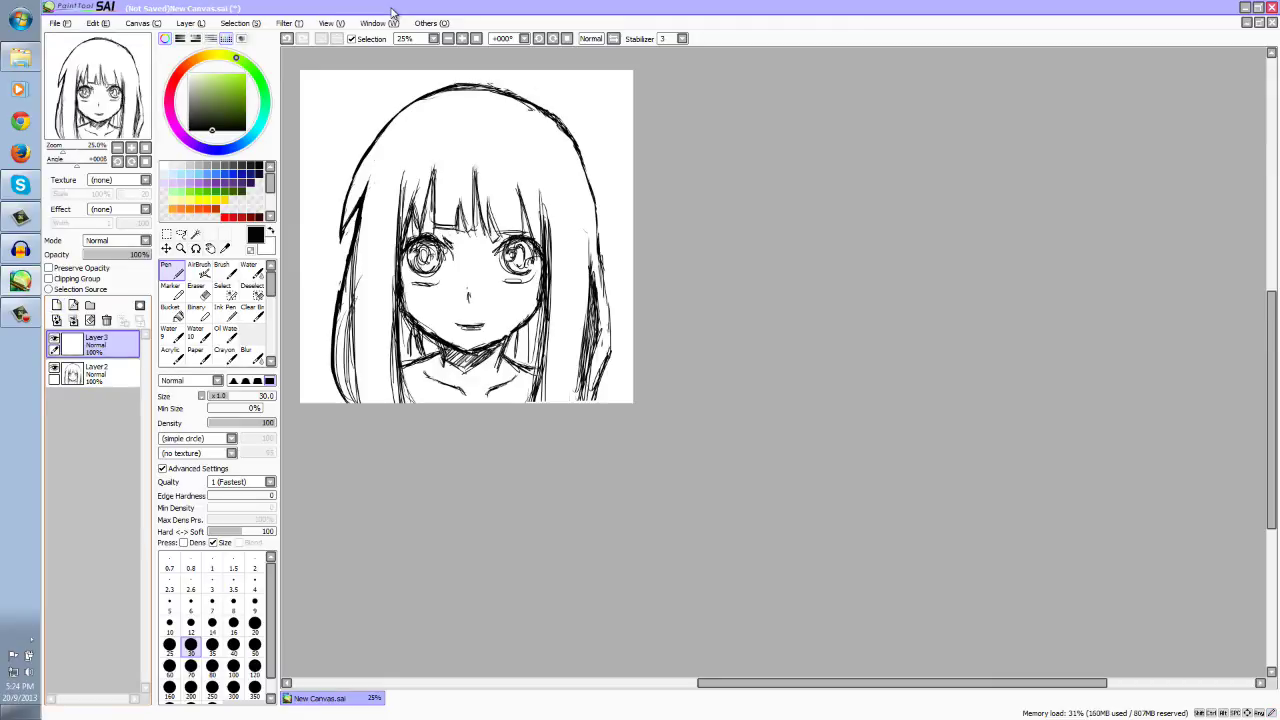
pyautogui.click(110, 373)
pyautogui.moveTo(132, 254); pyautogui.dragTo(98, 254)
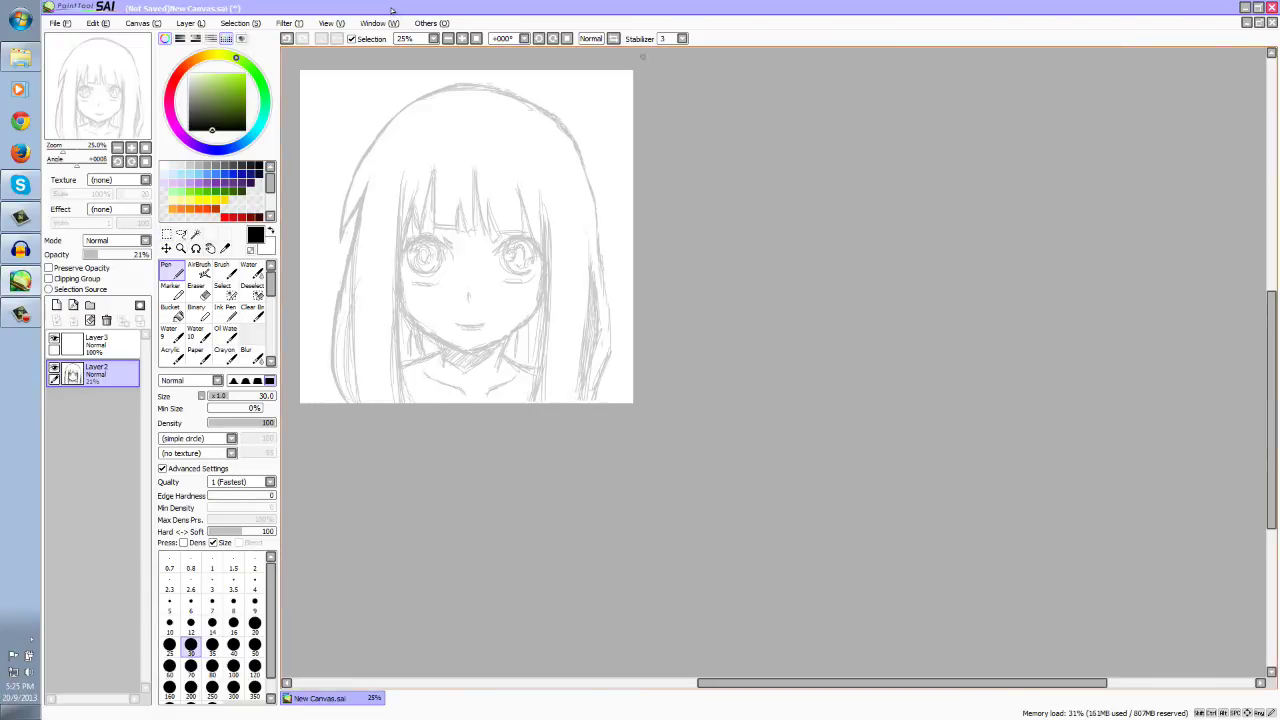
# Step: Set the stabilizer to 6 and the pen size to 16 for the line art
pyautogui.click(681, 38)
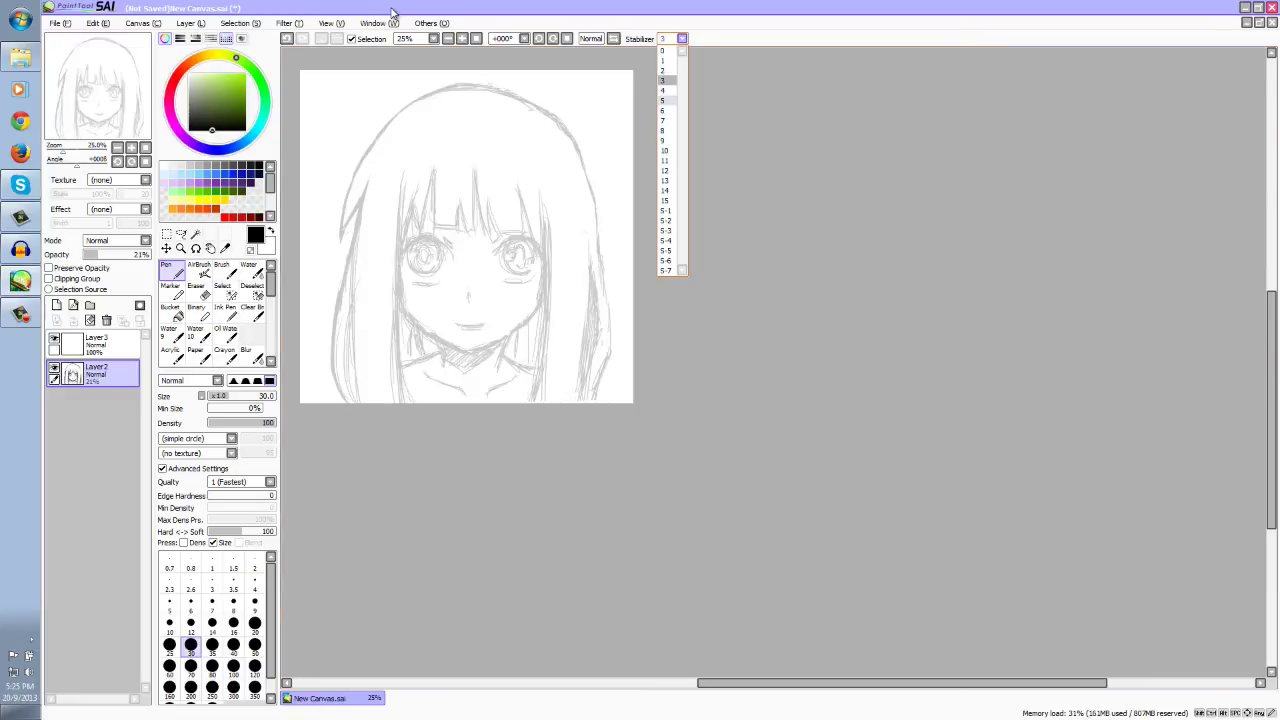
pyautogui.click(664, 100)
pyautogui.click(681, 38)
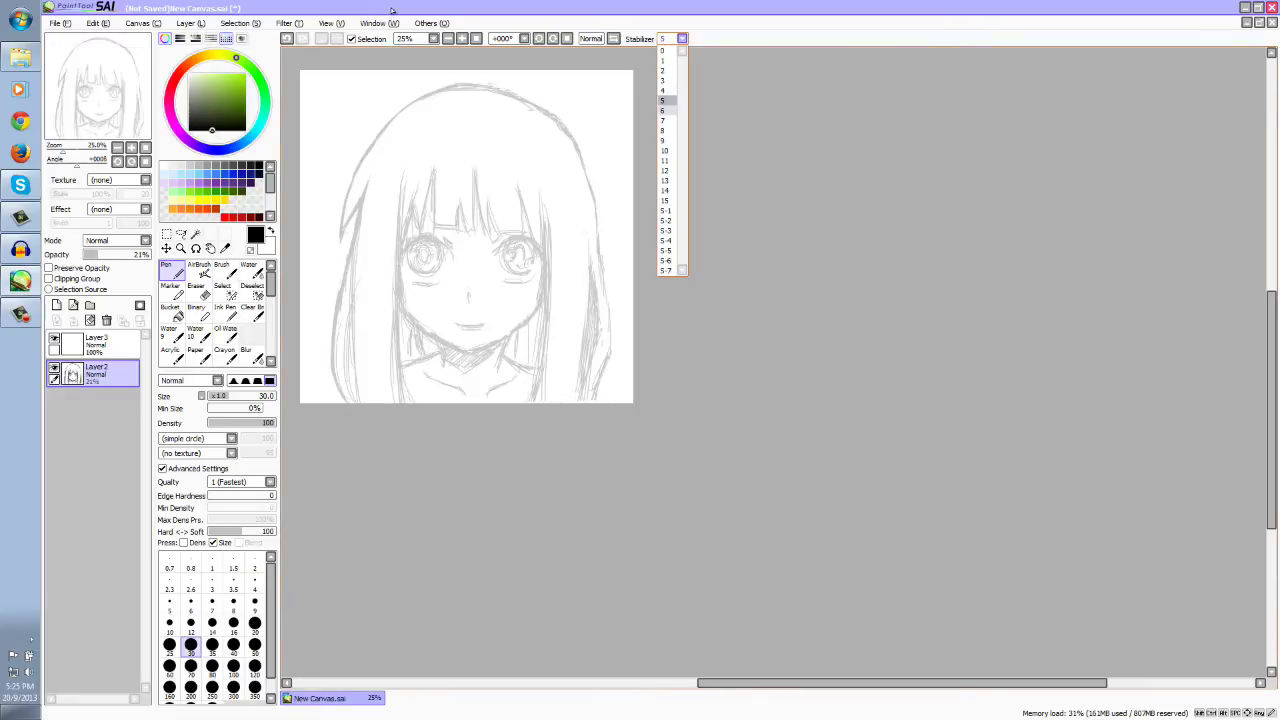
pyautogui.click(664, 110)
pyautogui.moveTo(98, 87); pyautogui.dragTo(93, 82)
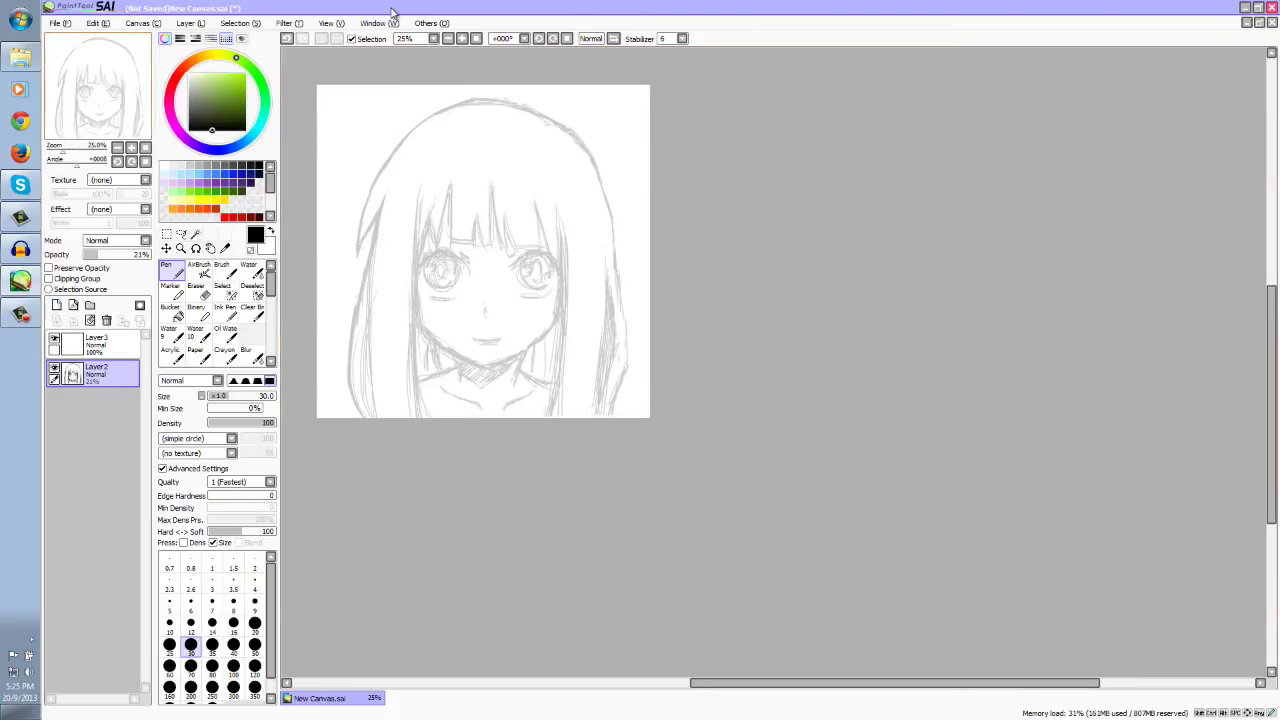
pyautogui.scroll(1, 300, 134)
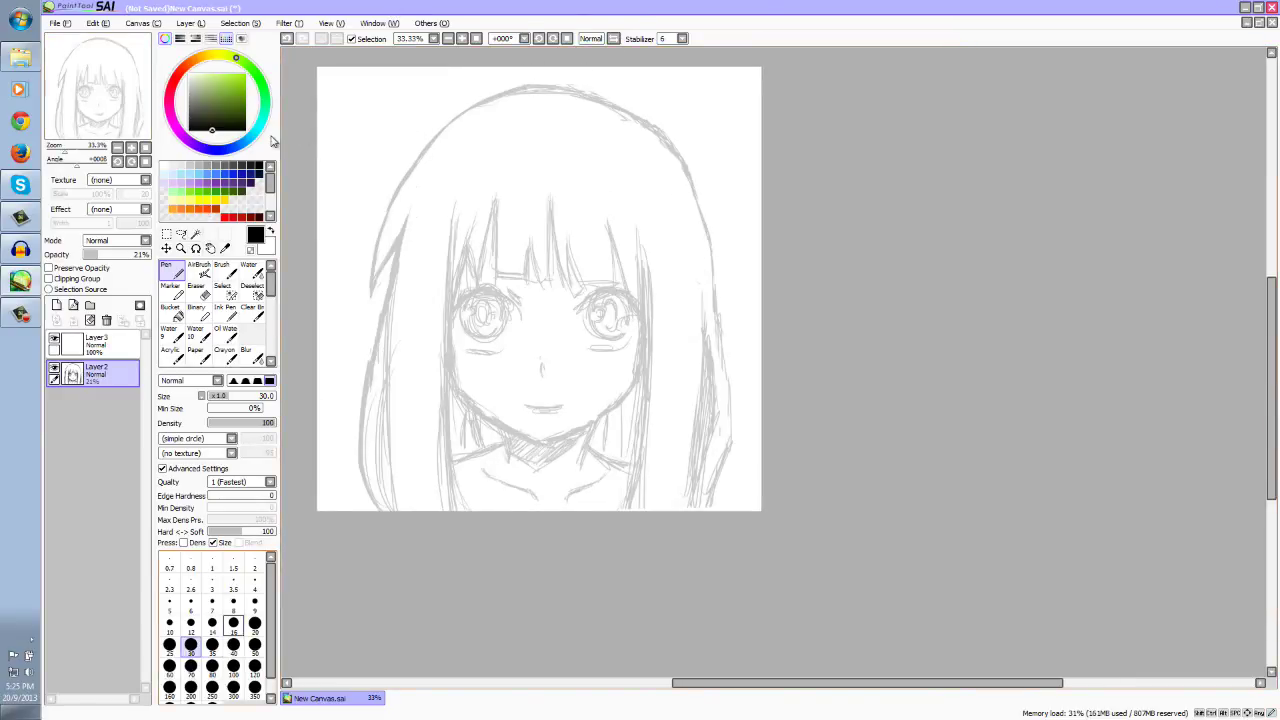
pyautogui.click(233, 622)
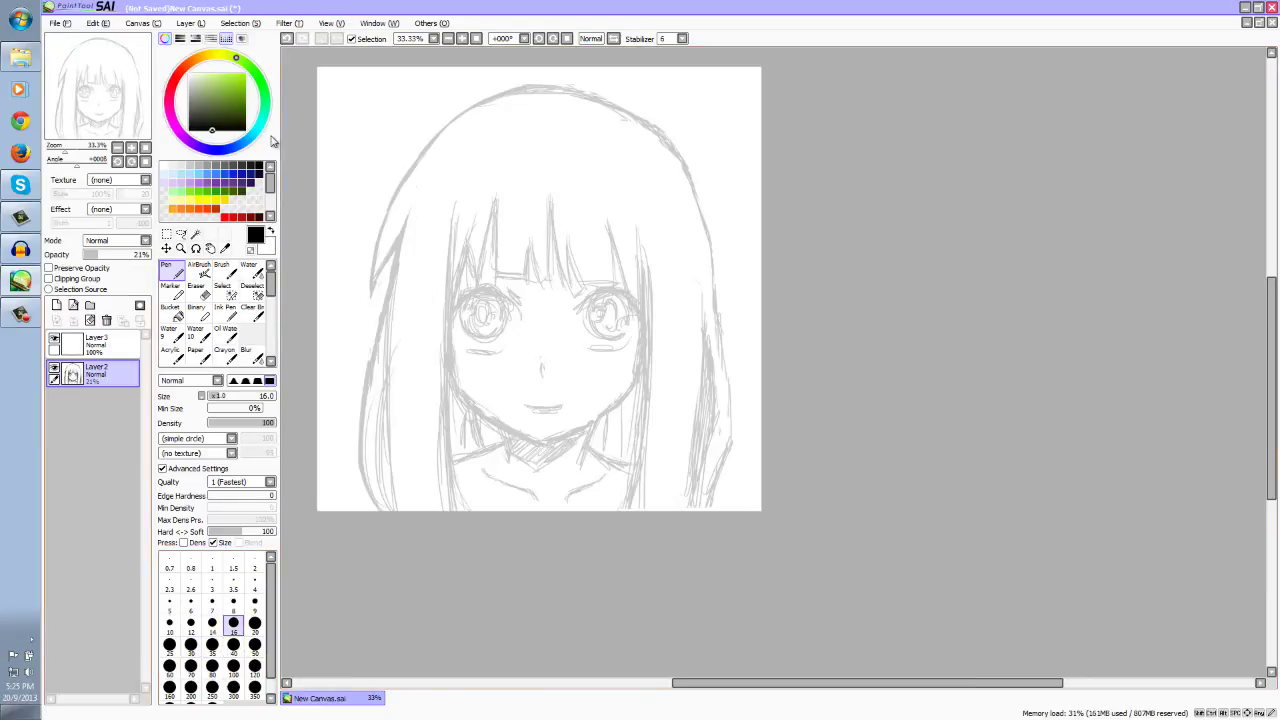
# Step: Trace the upper left hair outline from the crown downward on Layer3, undoing and repeating the stroke to get a clean curve
pyautogui.click(100, 345)
pyautogui.moveTo(548, 88); pyautogui.dragTo(458, 104)
pyautogui.hotkey('ctrl', 'z')
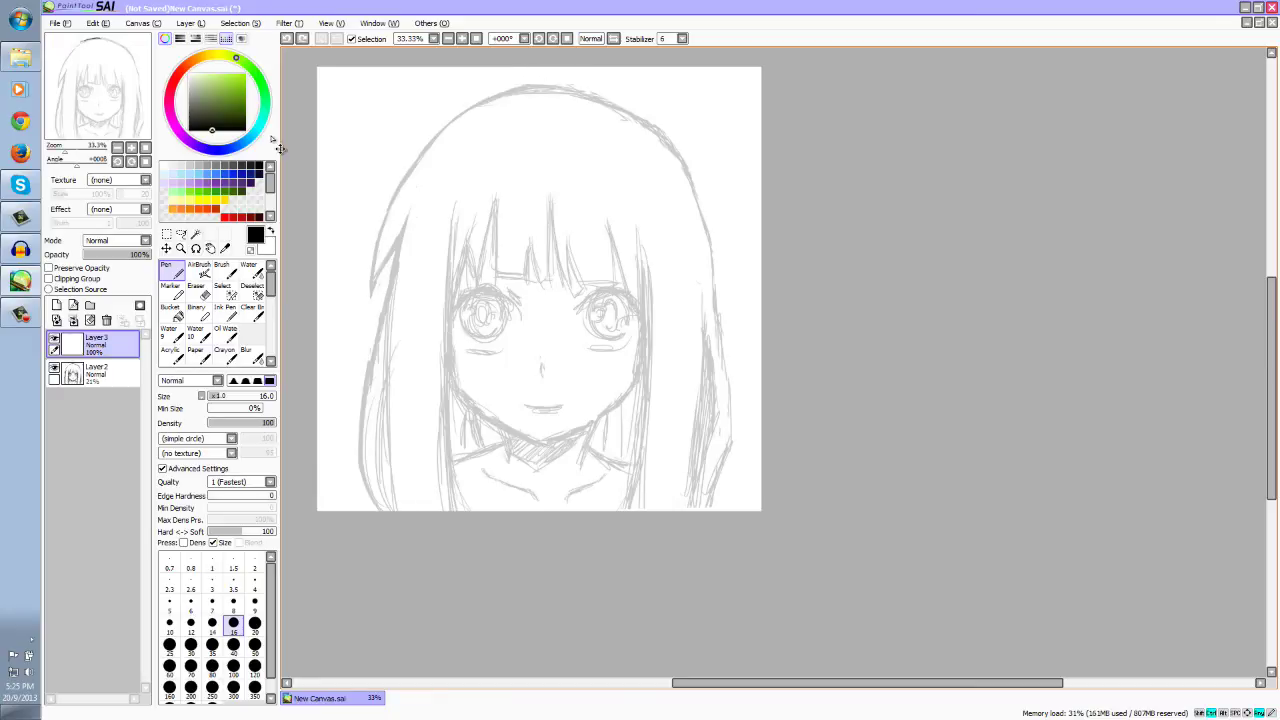
pyautogui.moveTo(548, 86)
pyautogui.mouseDown()
pyautogui.moveTo(492, 95)
pyautogui.moveTo(454, 119)
pyautogui.moveTo(481, 101)
pyautogui.moveTo(472, 106)
pyautogui.moveTo(394, 189)
pyautogui.mouseUp()
pyautogui.hotkey('ctrl', 'z')
pyautogui.hotkey('ctrl', 'z')
pyautogui.hotkey('ctrl', 'y')
pyautogui.hotkey('ctrl', 'z')
pyautogui.hotkey('ctrl', 'y')
pyautogui.hotkey('ctrl', 'z')
# Step: Trace the left hair outline down to the pointed tip and add the strand's inner edge
pyautogui.moveTo(420, 150)
pyautogui.mouseDown()
pyautogui.moveTo(388, 205)
pyautogui.moveTo(371, 286)
pyautogui.moveTo(372, 272)
pyautogui.mouseUp()
pyautogui.moveTo(402, 231); pyautogui.dragTo(371, 296)
pyautogui.hotkey('ctrl', 'z')
pyautogui.hotkey('ctrl', 'z')
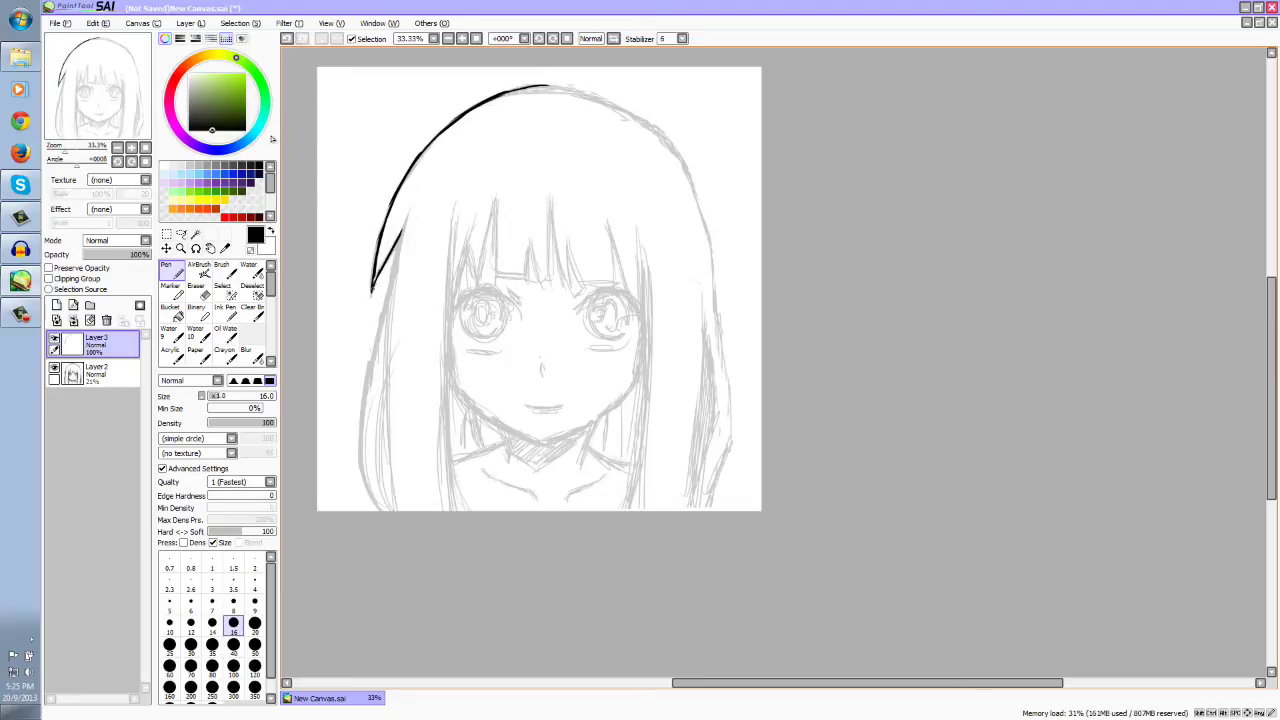
# Step: Trace the left hair outline below the pointed tip down to the canvas's lower edge on Layer3
pyautogui.moveTo(405, 217); pyautogui.dragTo(387, 287)
pyautogui.moveTo(398, 246)
pyautogui.mouseDown()
pyautogui.moveTo(354, 436)
pyautogui.moveTo(358, 484)
pyautogui.moveTo(382, 512)
pyautogui.mouseUp()
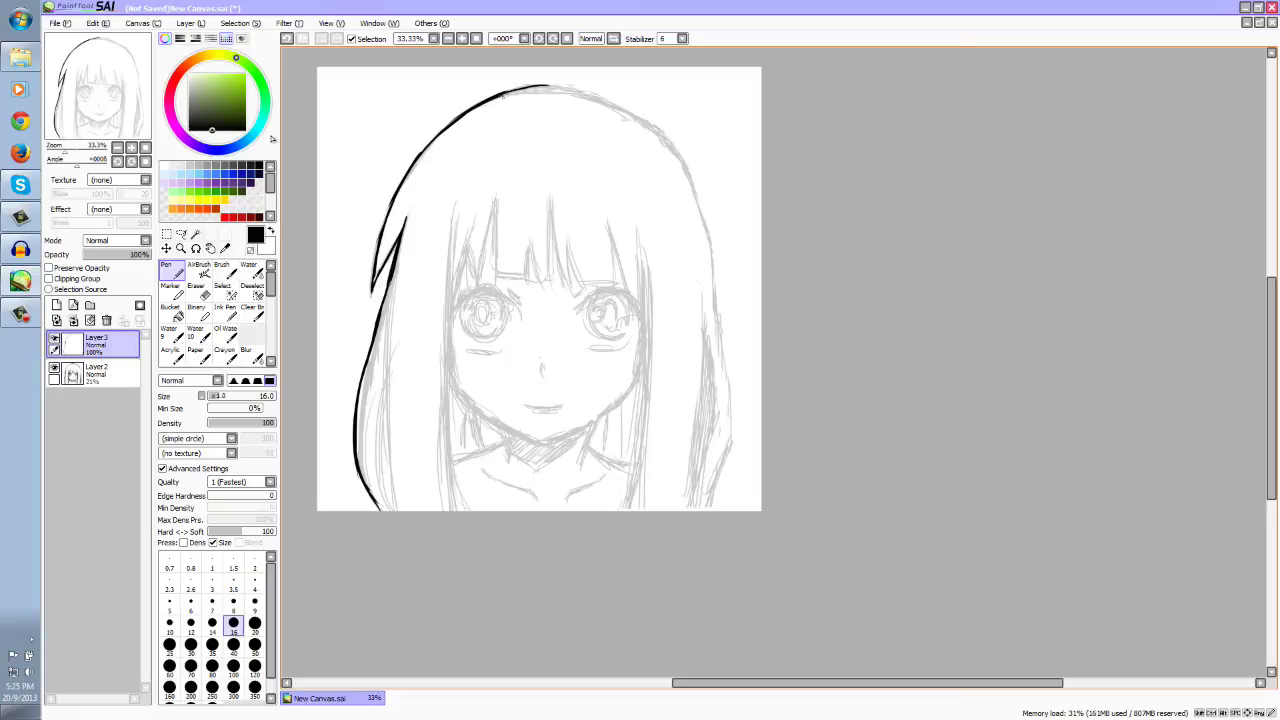
# Step: Set the stabilizer to 0 and clear the traced line art from Layer3
pyautogui.click(682, 38)
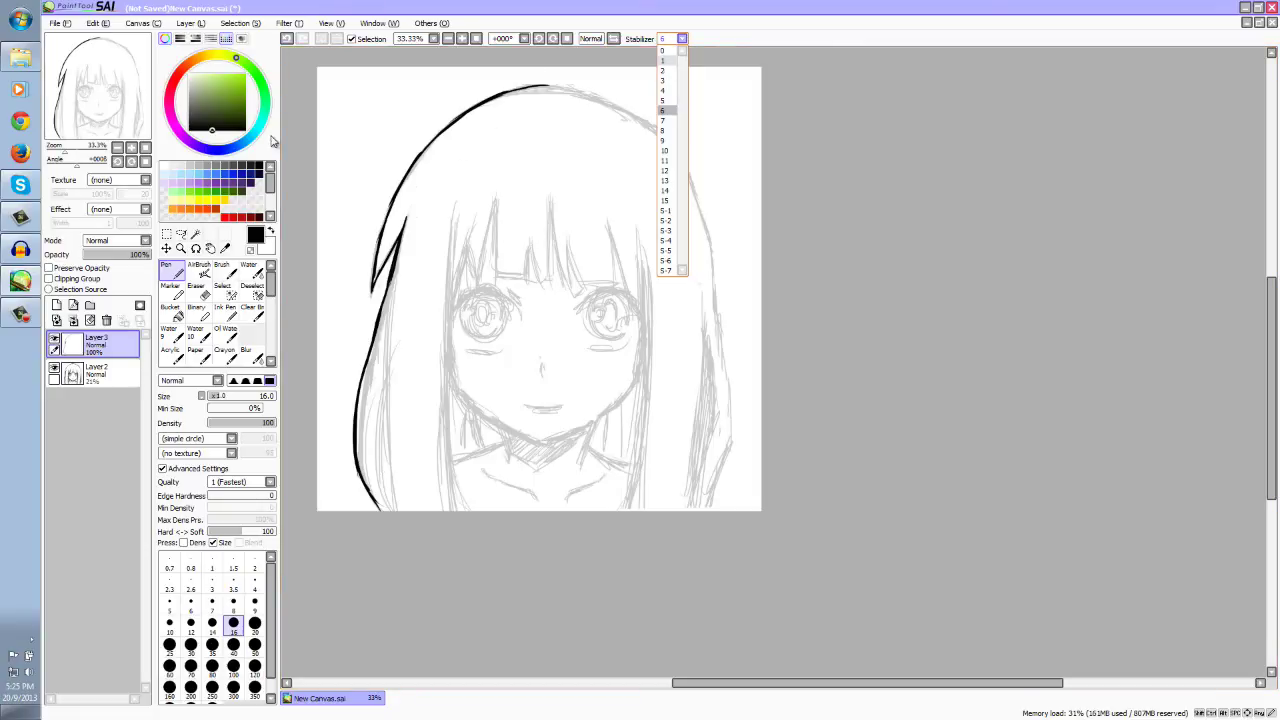
pyautogui.click(681, 49)
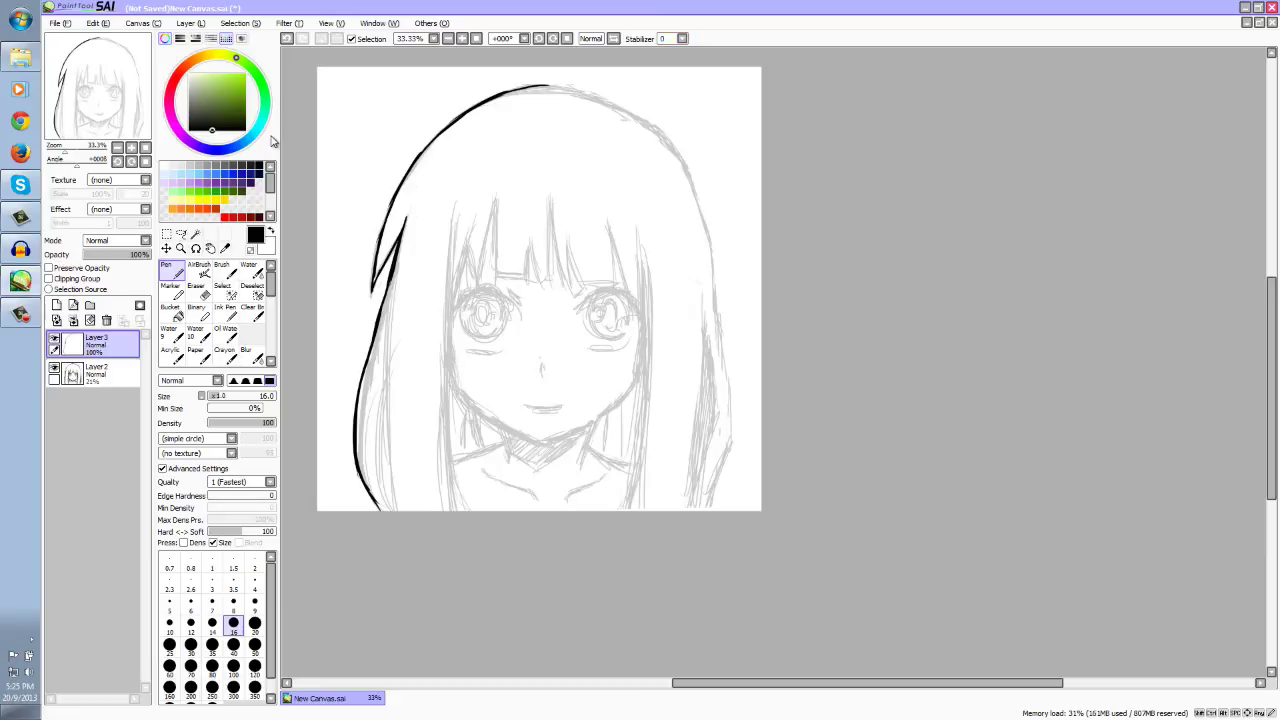
pyautogui.click(90, 320)
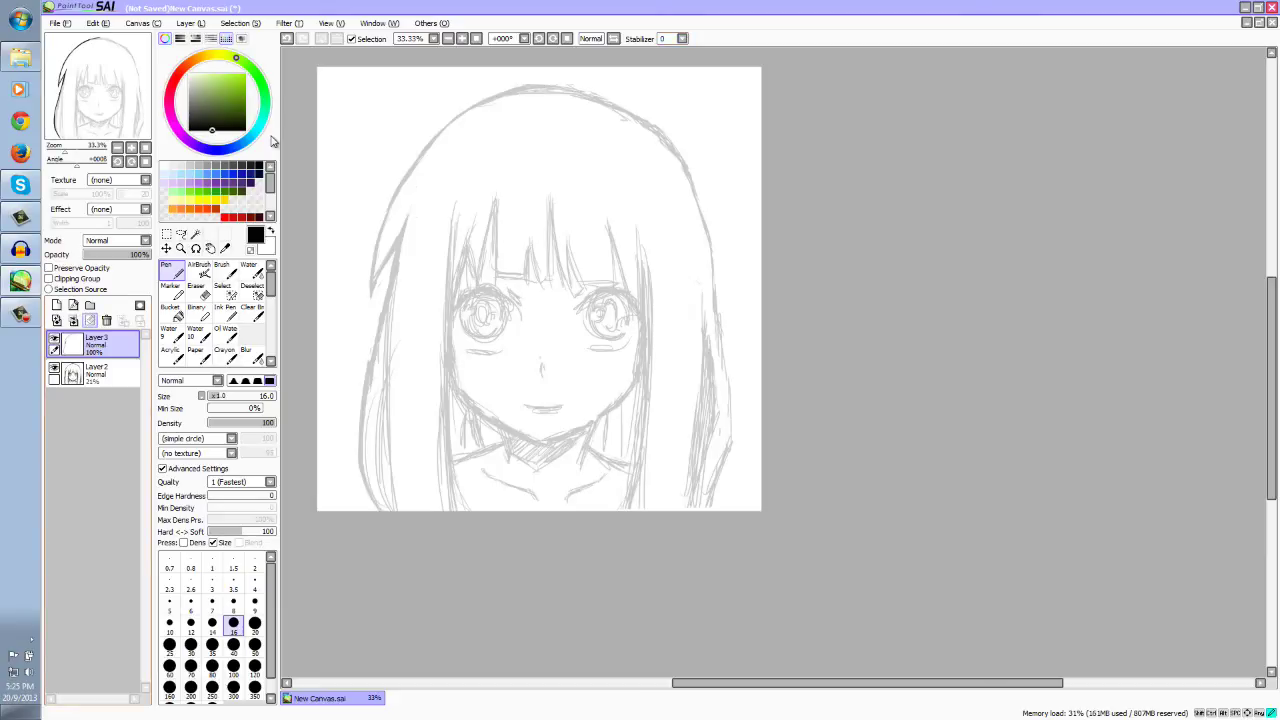
# Step: Restore the sketch layer Layer2 to 100% opacity and delete Layer3
pyautogui.click(97, 374)
pyautogui.moveTo(99, 254); pyautogui.dragTo(150, 254)
pyautogui.click(97, 344)
pyautogui.click(107, 320)
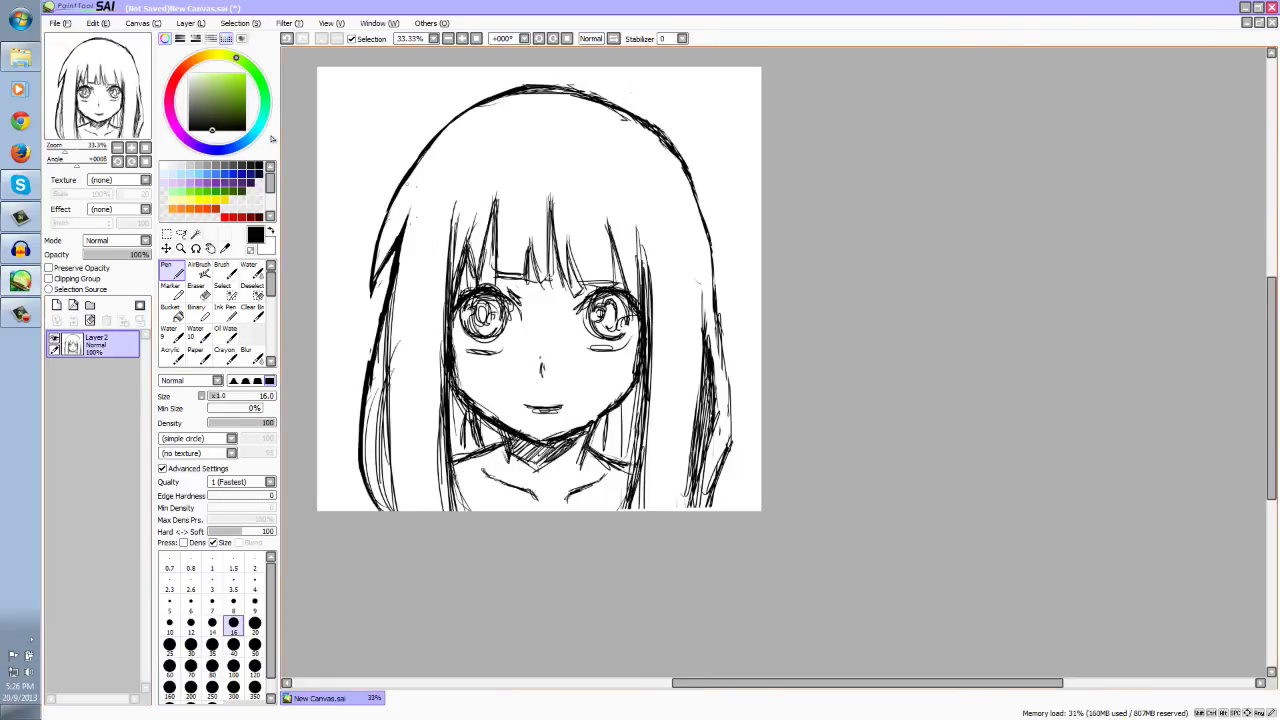
# Step: Erase stray fringe lines above the left eye and darken the inner strand at the lower end of the left hair
pyautogui.press('e')
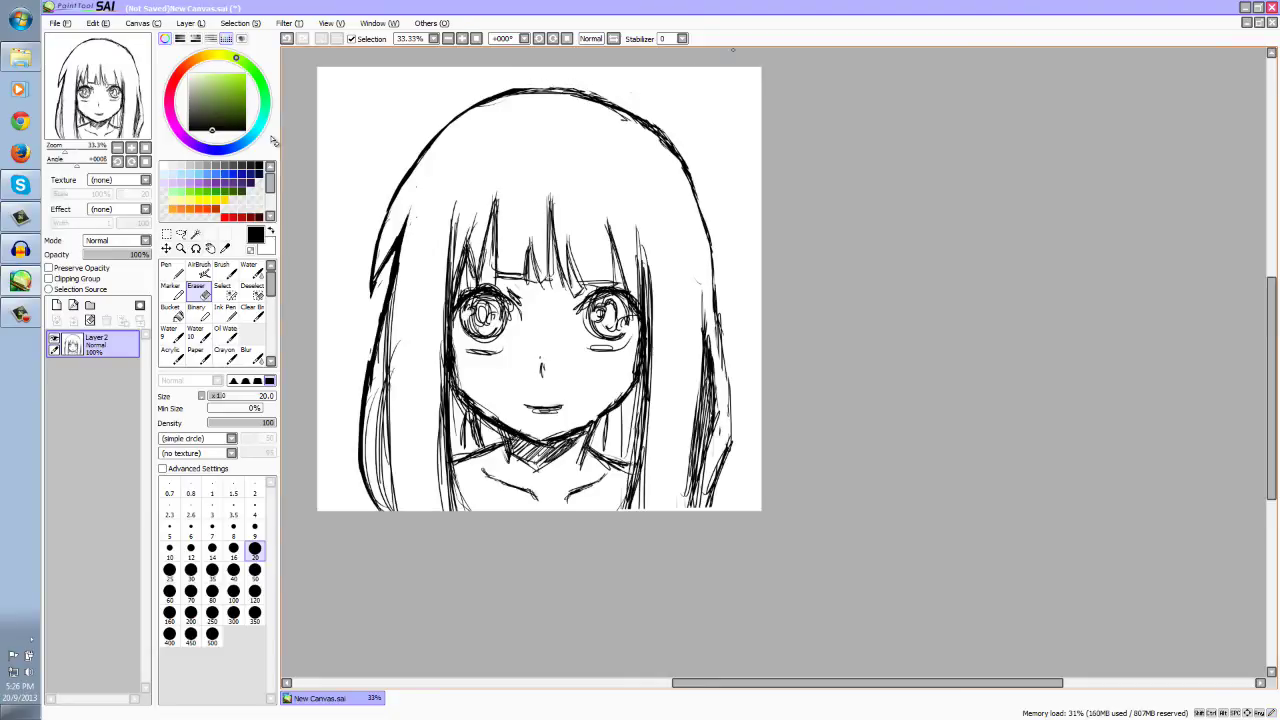
pyautogui.moveTo(456, 224)
pyautogui.mouseDown()
pyautogui.moveTo(450, 270)
pyautogui.moveTo(498, 189)
pyautogui.moveTo(499, 234)
pyautogui.mouseUp()
pyautogui.press('n')
pyautogui.moveTo(390, 371)
pyautogui.mouseDown()
pyautogui.moveTo(373, 430)
pyautogui.moveTo(388, 504)
pyautogui.mouseUp()
pyautogui.moveTo(378, 466); pyautogui.dragTo(394, 514)
pyautogui.moveTo(388, 384); pyautogui.dragTo(382, 446)
pyautogui.moveTo(390, 400); pyautogui.dragTo(398, 510)
pyautogui.moveTo(388, 478); pyautogui.dragTo(396, 498)
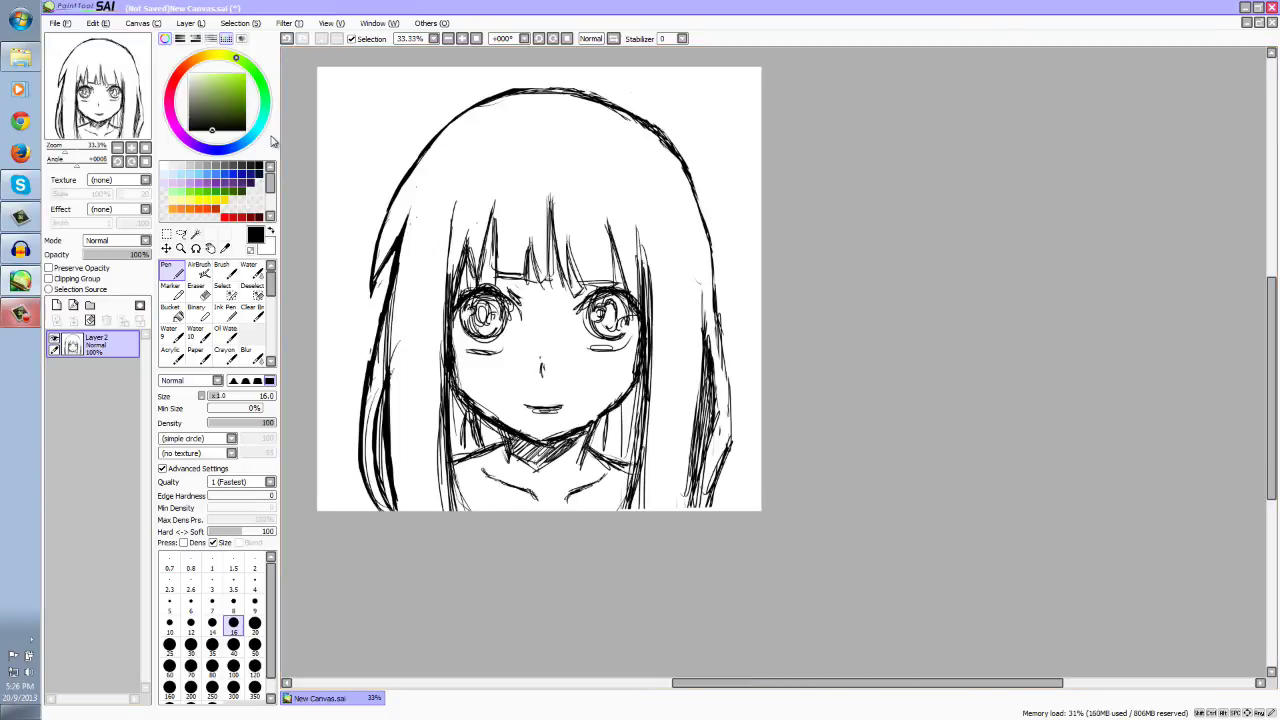
pyautogui.click(21, 313)
pyautogui.click(67, 289)
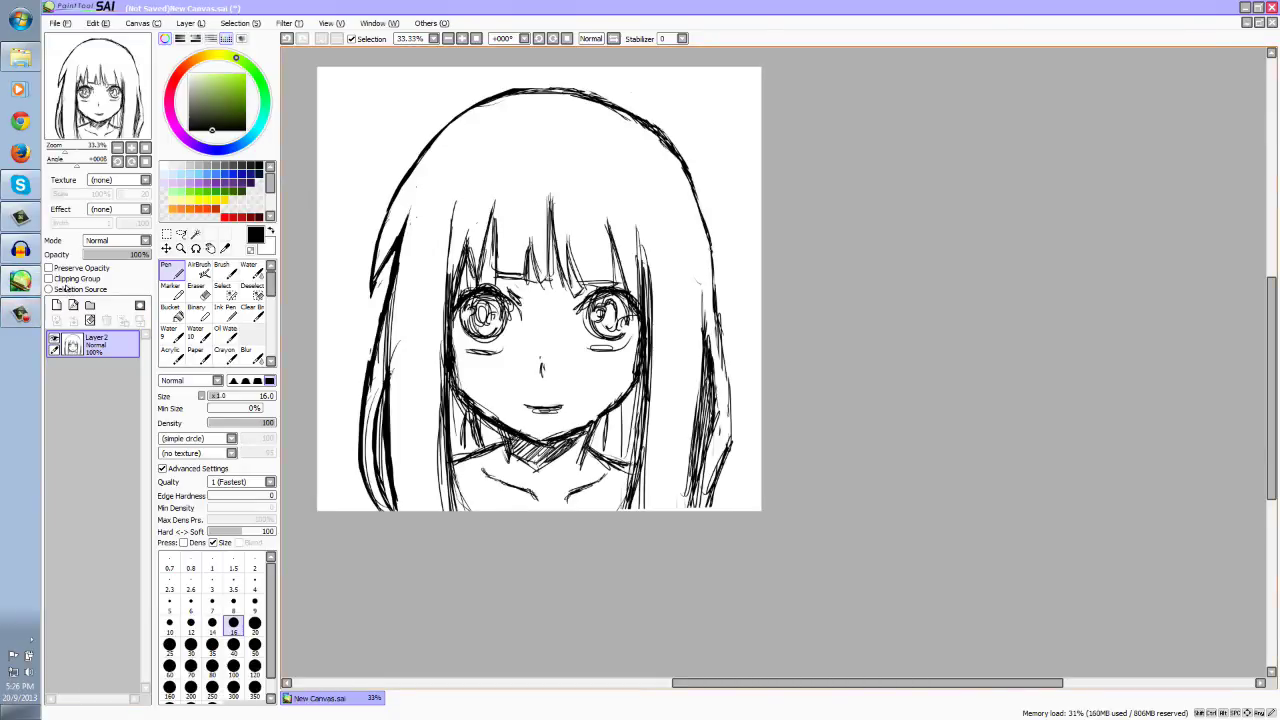
# Step: Erase the doubled sketch lines along the lower left hair outline and beside its inner strand
pyautogui.press('e')
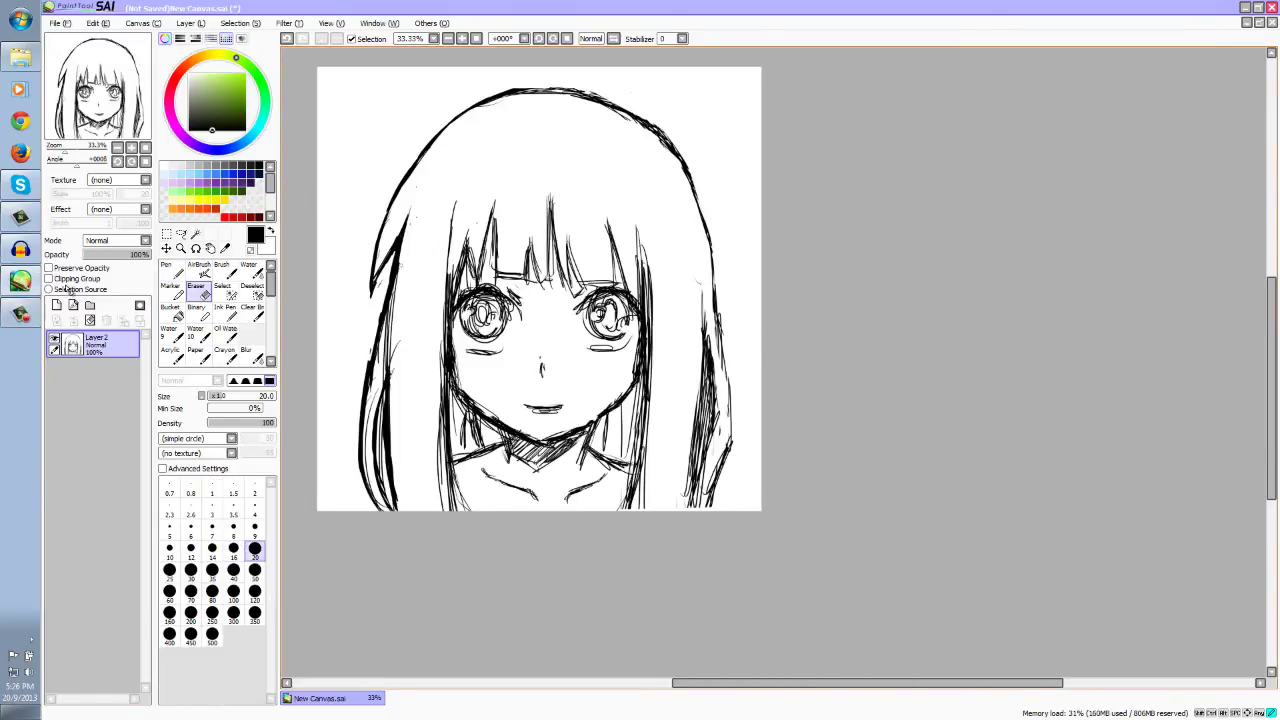
pyautogui.moveTo(394, 292)
pyautogui.mouseDown()
pyautogui.moveTo(388, 368)
pyautogui.moveTo(365, 420)
pyautogui.moveTo(370, 486)
pyautogui.mouseUp()
pyautogui.moveTo(380, 400); pyautogui.dragTo(382, 488)
pyautogui.moveTo(379, 368)
pyautogui.mouseDown()
pyautogui.moveTo(373, 454)
pyautogui.moveTo(365, 386)
pyautogui.moveTo(360, 408)
pyautogui.mouseUp()
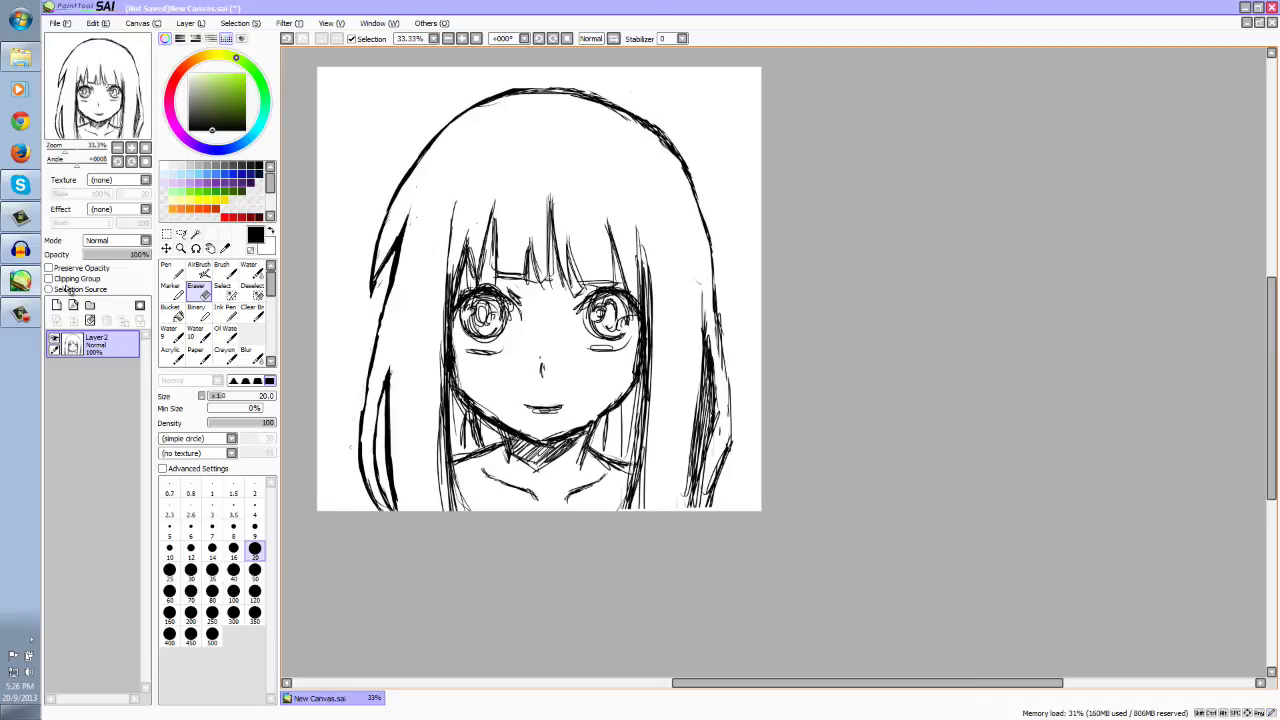
# Step: Clean up the pointed tip of the left hair strand by erasing its rough end and redrawing the point
pyautogui.press('n')
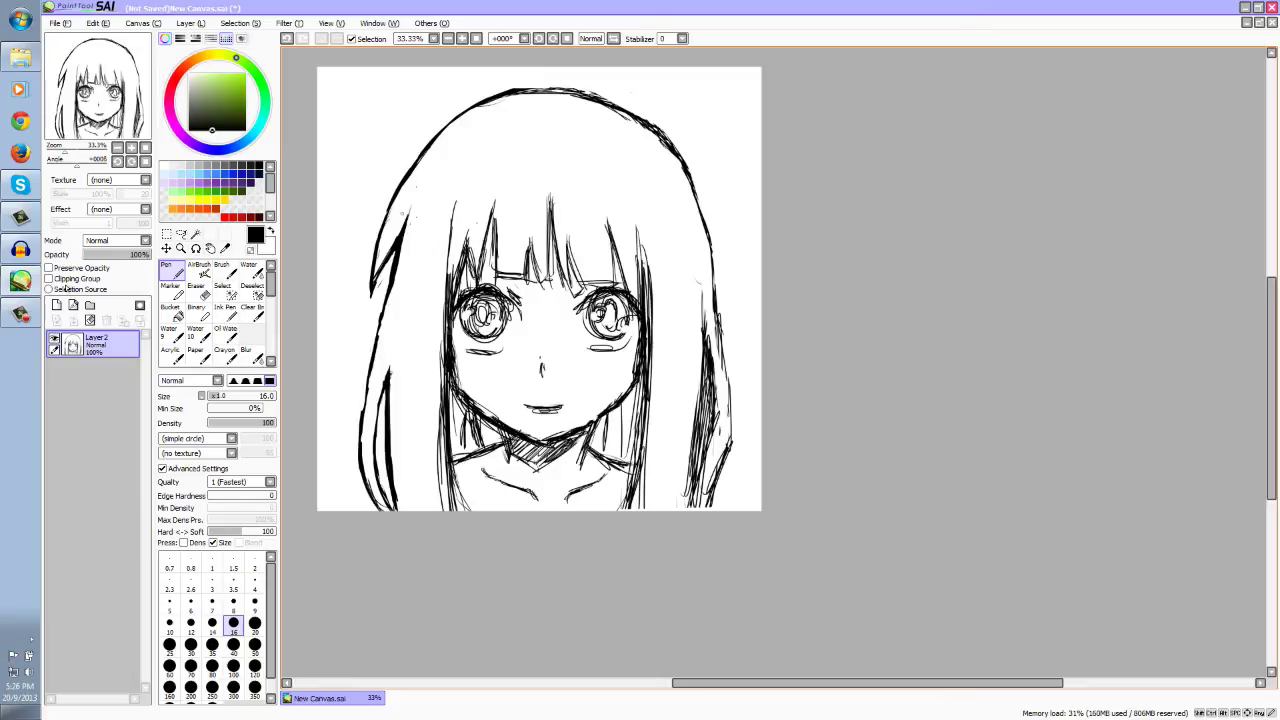
pyautogui.press('e')
pyautogui.moveTo(378, 274); pyautogui.dragTo(372, 296)
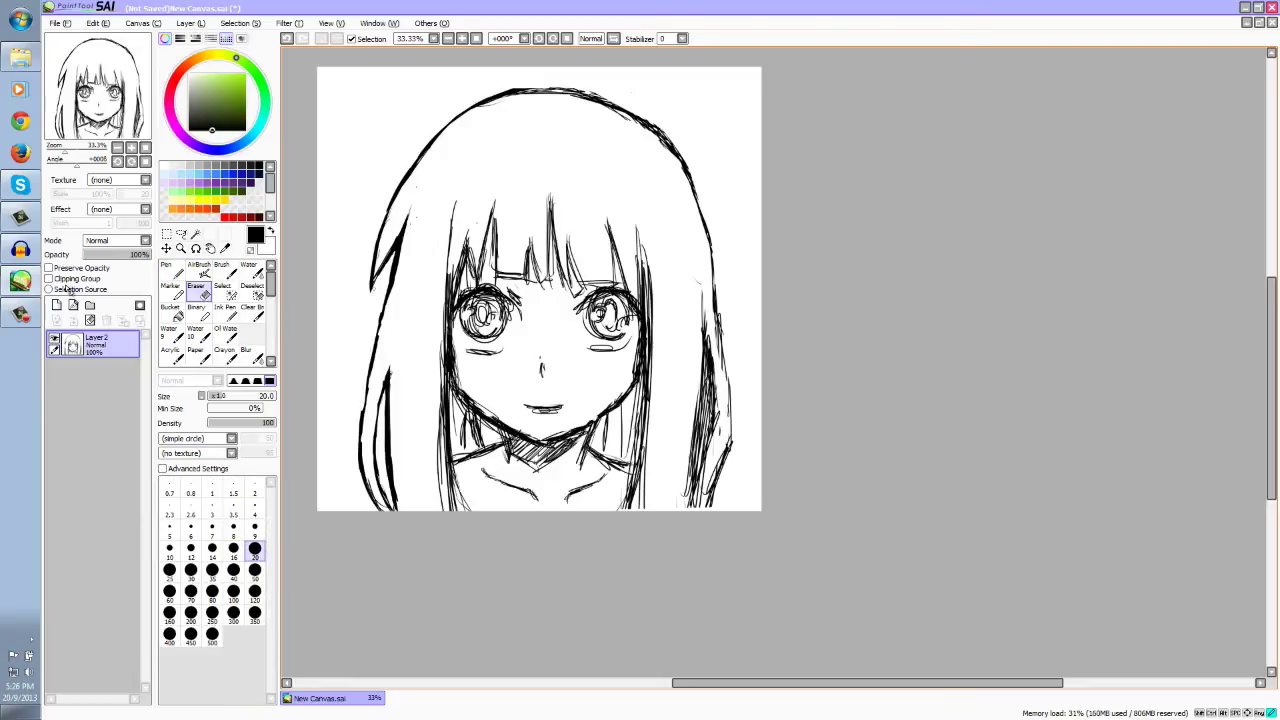
pyautogui.press('n')
pyautogui.moveTo(374, 272)
pyautogui.mouseDown()
pyautogui.moveTo(370, 286)
pyautogui.moveTo(383, 265)
pyautogui.mouseUp()
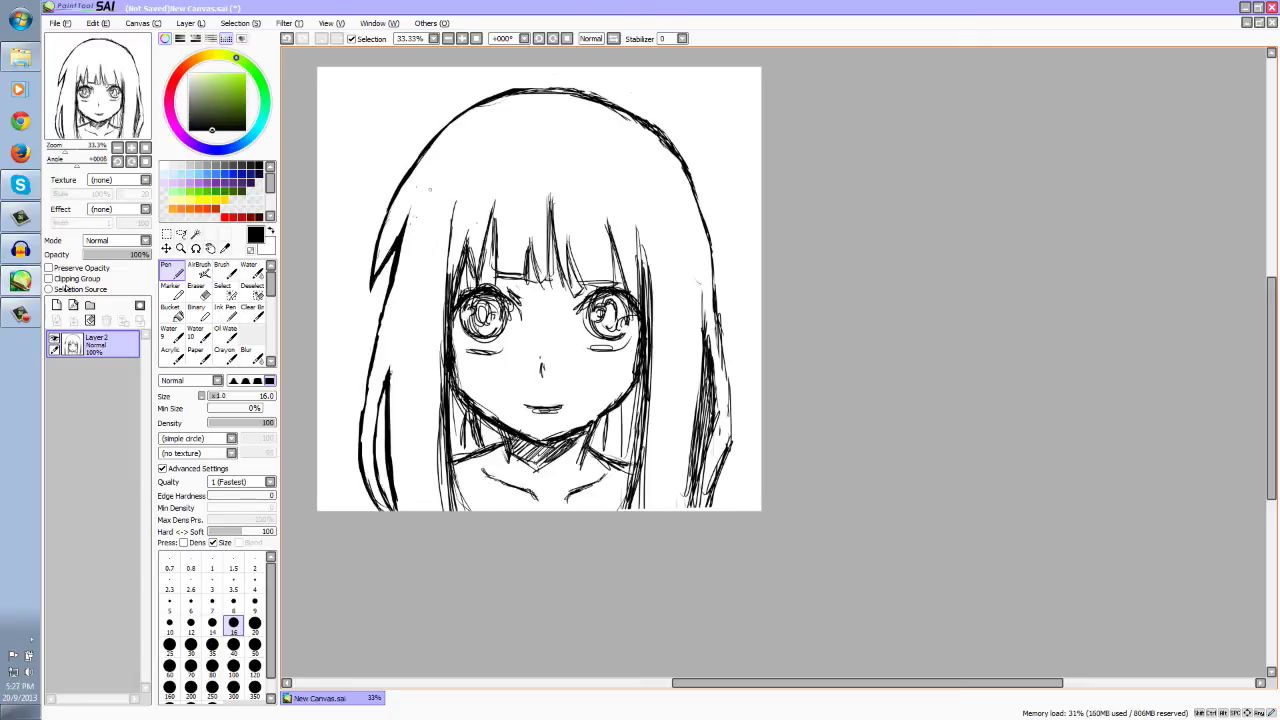
# Step: Erase the rough extra lines along the upper right curve of the hair
pyautogui.press('e')
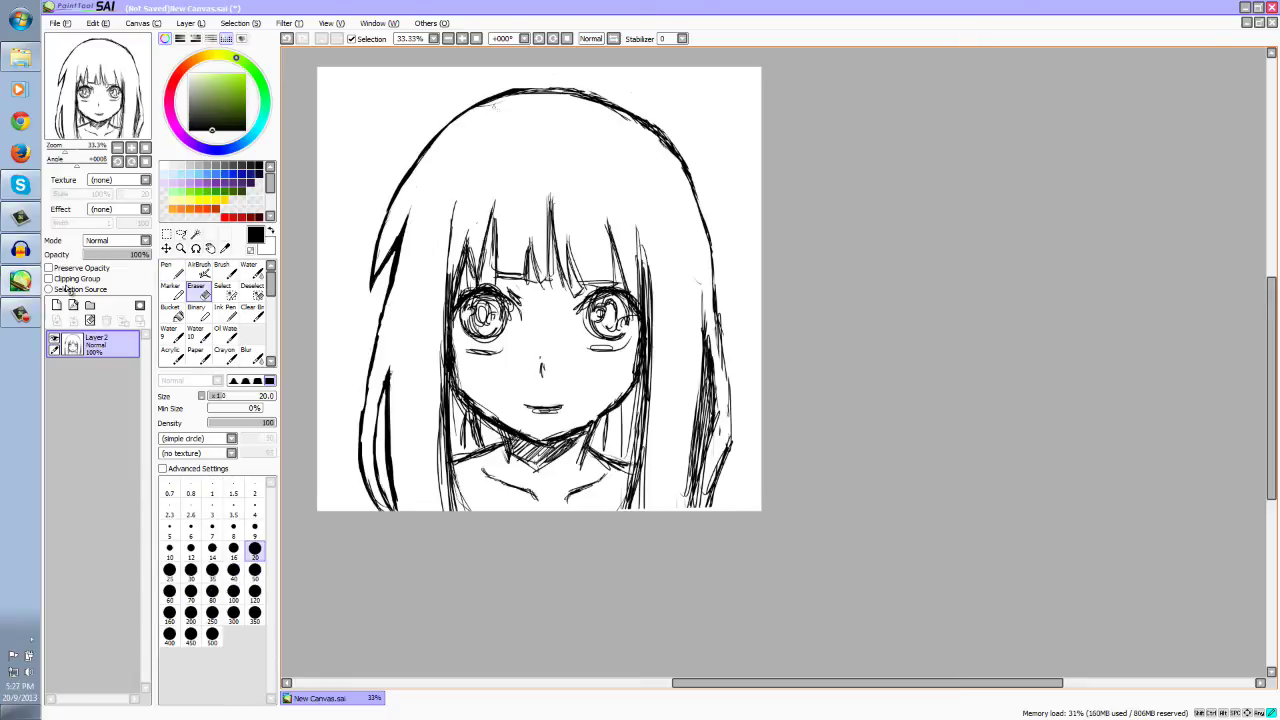
pyautogui.moveTo(640, 130); pyautogui.dragTo(606, 106)
pyautogui.moveTo(642, 127); pyautogui.dragTo(667, 168)
# Step: Reinforce the lower left hair outline and its inner strand down to the canvas's lower edge
pyautogui.press('n')
pyautogui.moveTo(361, 380); pyautogui.dragTo(366, 406)
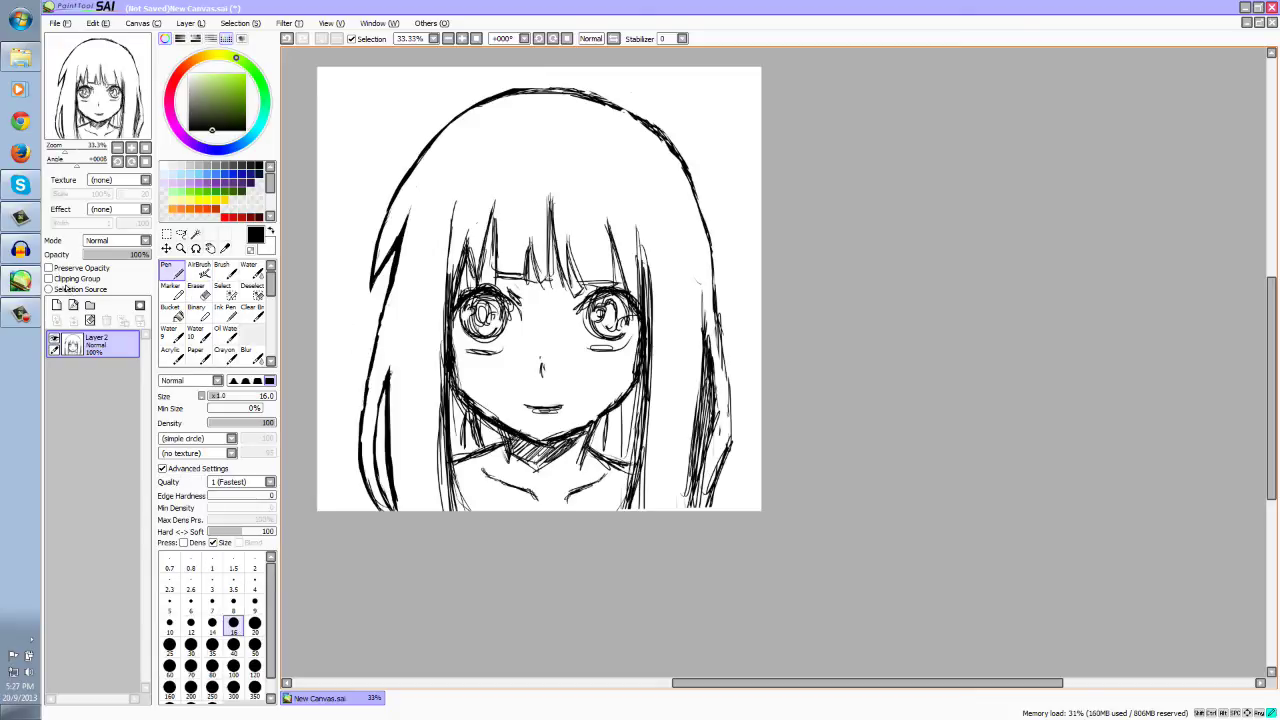
pyautogui.moveTo(384, 388)
pyautogui.mouseDown()
pyautogui.moveTo(374, 436)
pyautogui.moveTo(391, 511)
pyautogui.mouseUp()
# Step: Erase the rough hair lines along the left side of the face and redraw the strand as one clean line to the canvas's lower edge
pyautogui.press('e')
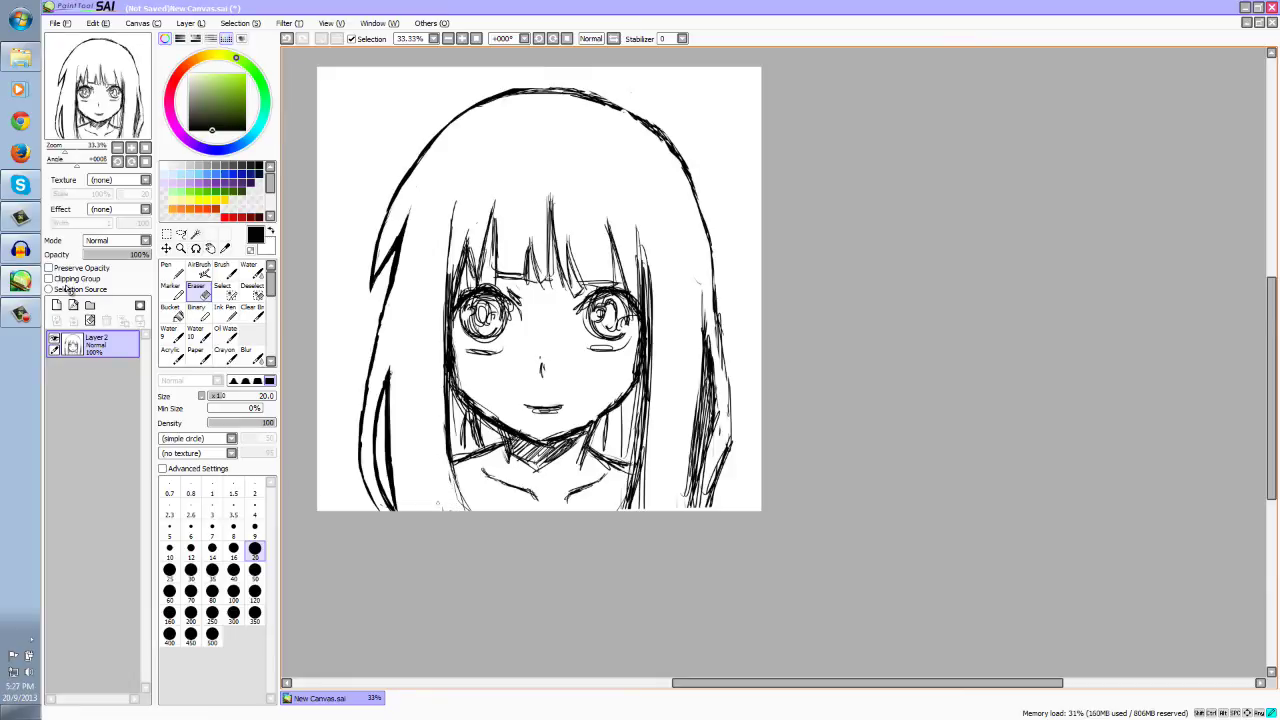
pyautogui.press('n')
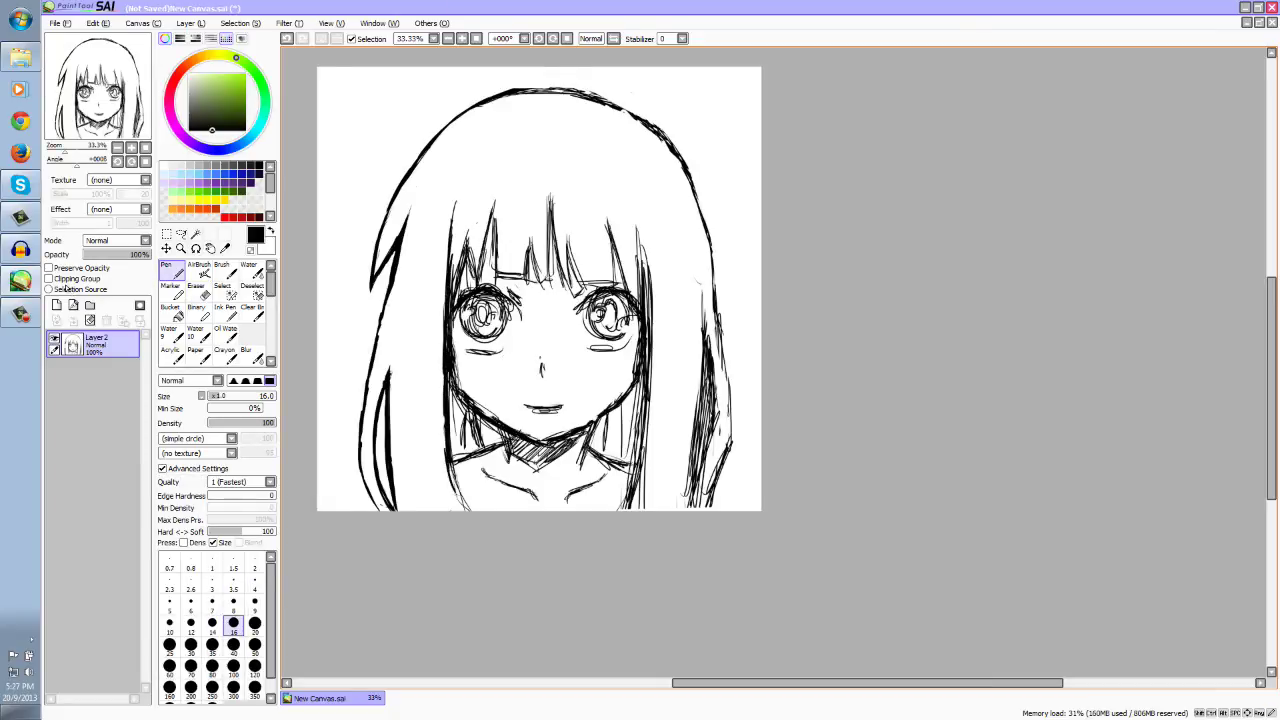
pyautogui.moveTo(450, 463); pyautogui.dragTo(465, 512)
pyautogui.press('e')
pyautogui.moveTo(456, 330)
pyautogui.mouseDown()
pyautogui.moveTo(454, 390)
pyautogui.moveTo(457, 354)
pyautogui.moveTo(441, 366)
pyautogui.moveTo(443, 448)
pyautogui.mouseUp()
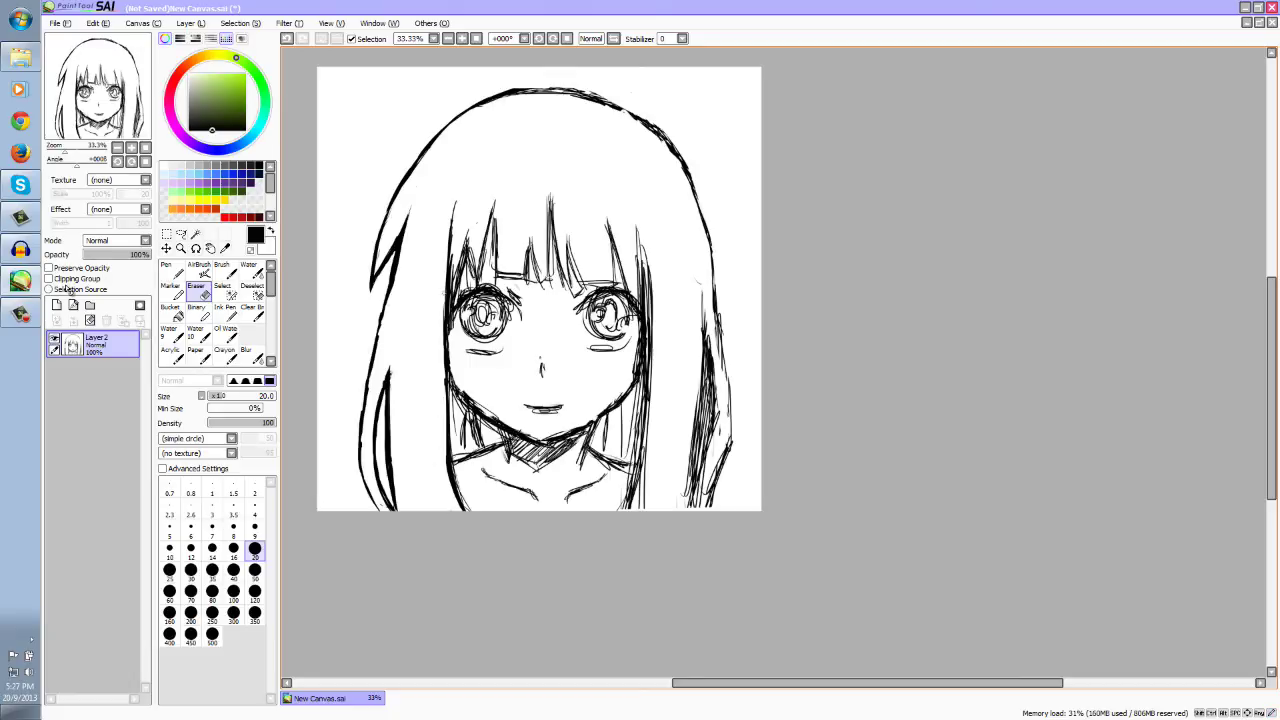
# Step: Erase the doubled sketch lines along the left jawline to leave a cleaner contour
pyautogui.moveTo(475, 402)
pyautogui.mouseDown()
pyautogui.moveTo(457, 389)
pyautogui.moveTo(500, 422)
pyautogui.mouseUp()
pyautogui.press('n')
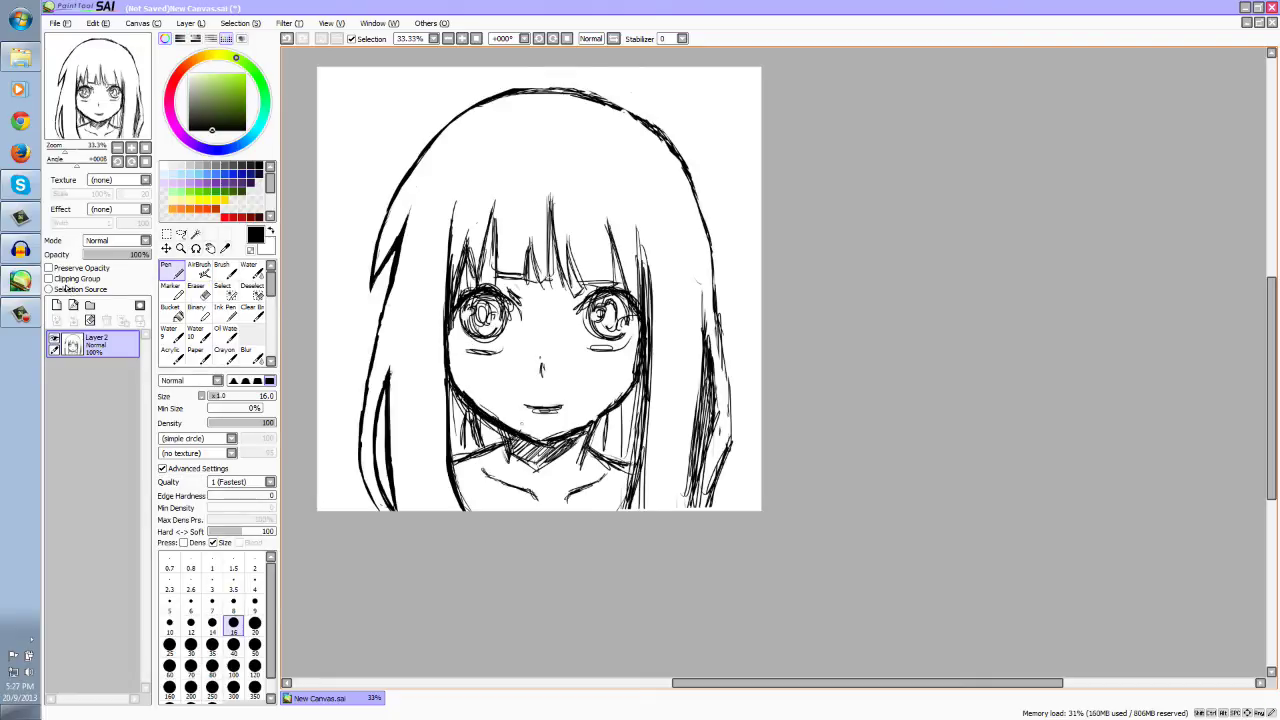
pyautogui.press('e')
pyautogui.moveTo(464, 392); pyautogui.dragTo(514, 428)
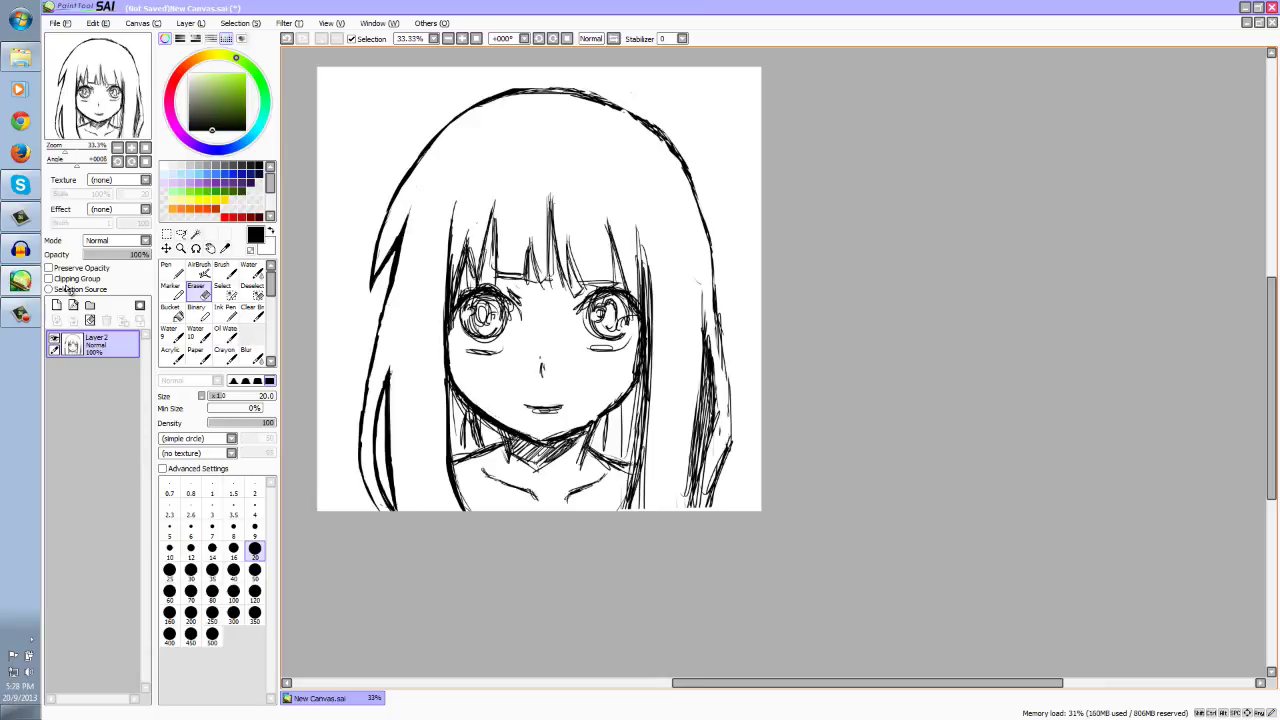
# Step: Erase rough lines along the right jawline and redraw the contour down to the chin
pyautogui.moveTo(635, 342)
pyautogui.mouseDown()
pyautogui.moveTo(607, 414)
pyautogui.moveTo(576, 431)
pyautogui.moveTo(588, 424)
pyautogui.mouseUp()
pyautogui.press('n')
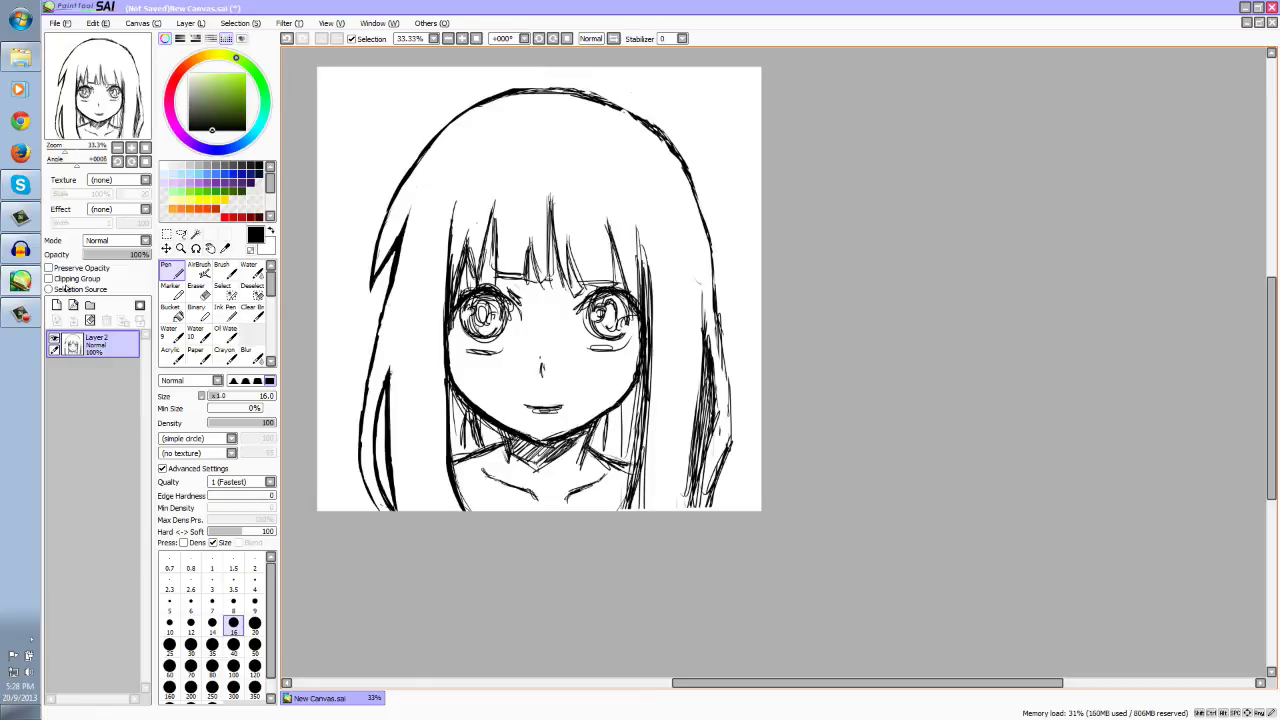
pyautogui.moveTo(594, 416); pyautogui.dragTo(542, 440)
pyautogui.press('e')
pyautogui.moveTo(610, 404)
pyautogui.mouseDown()
pyautogui.moveTo(592, 418)
pyautogui.moveTo(613, 407)
pyautogui.mouseUp()
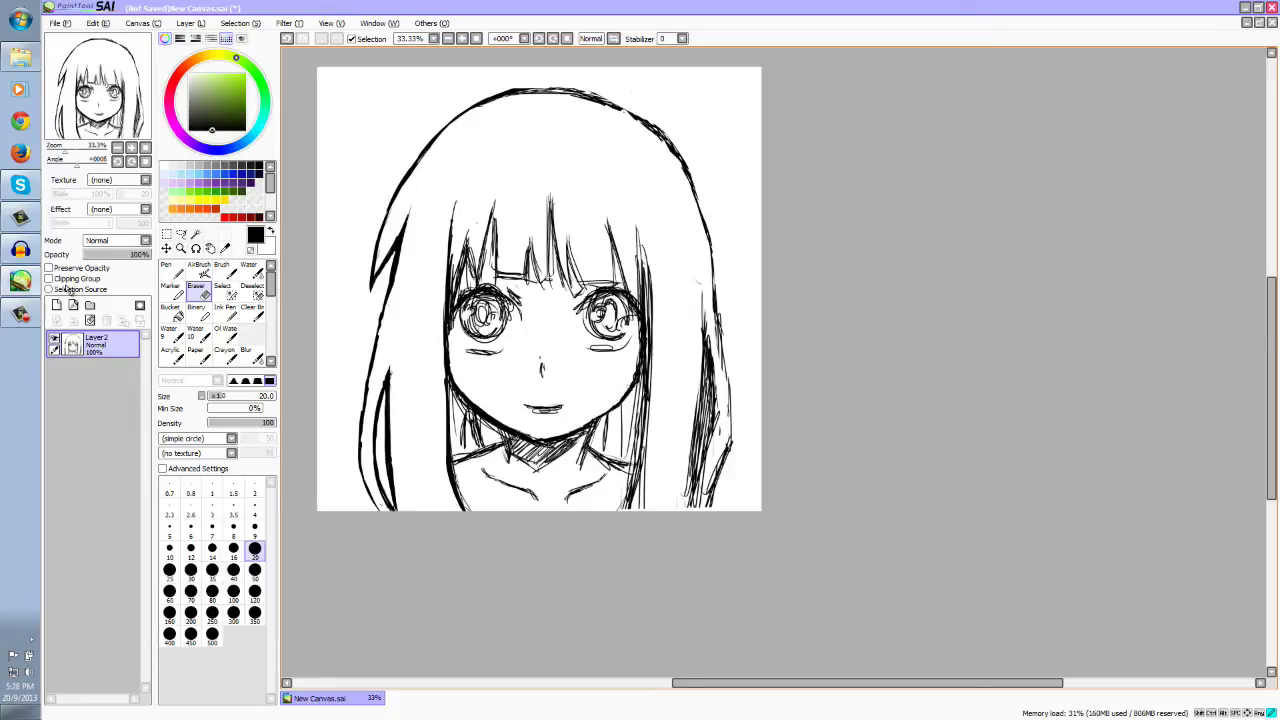
# Step: Darken the lines beneath the chin and the right side of the neck
pyautogui.press('n')
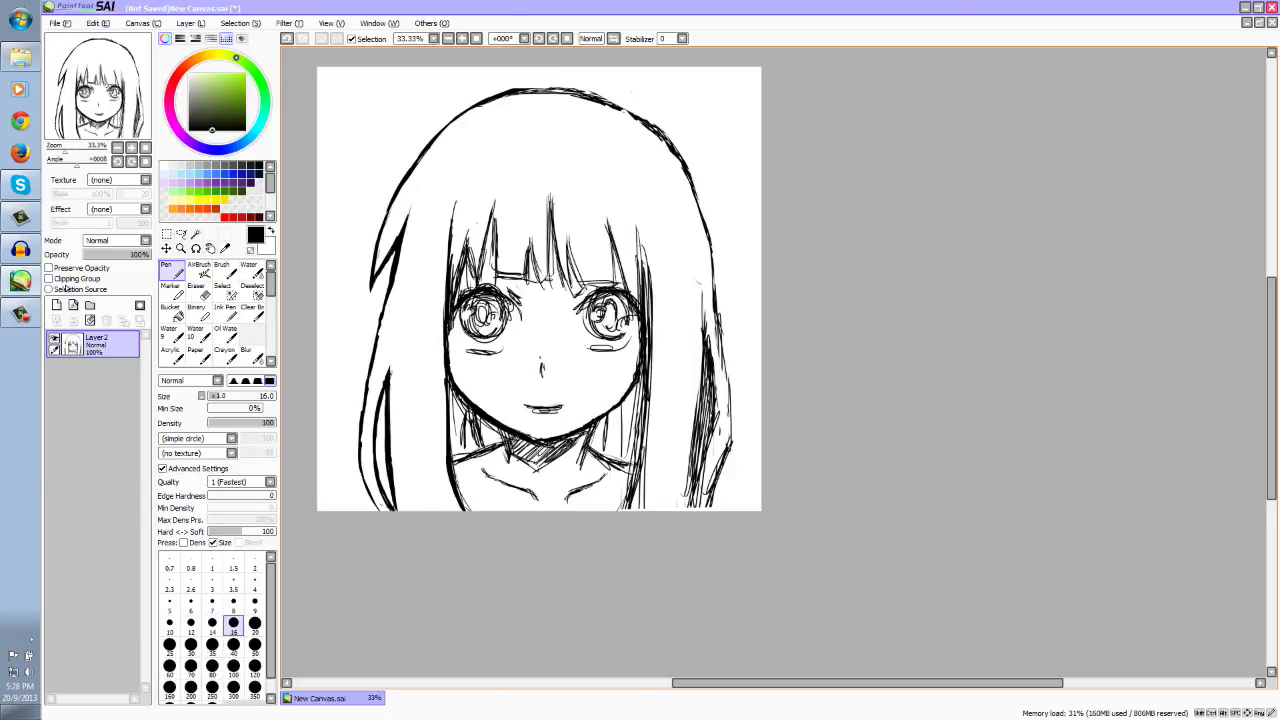
pyautogui.moveTo(549, 442)
pyautogui.mouseDown()
pyautogui.moveTo(567, 436)
pyautogui.moveTo(504, 447)
pyautogui.moveTo(508, 462)
pyautogui.mouseUp()
pyautogui.moveTo(597, 422); pyautogui.dragTo(582, 468)
# Step: Thicken the edge of the fringe lock above the left eye
pyautogui.press('e')
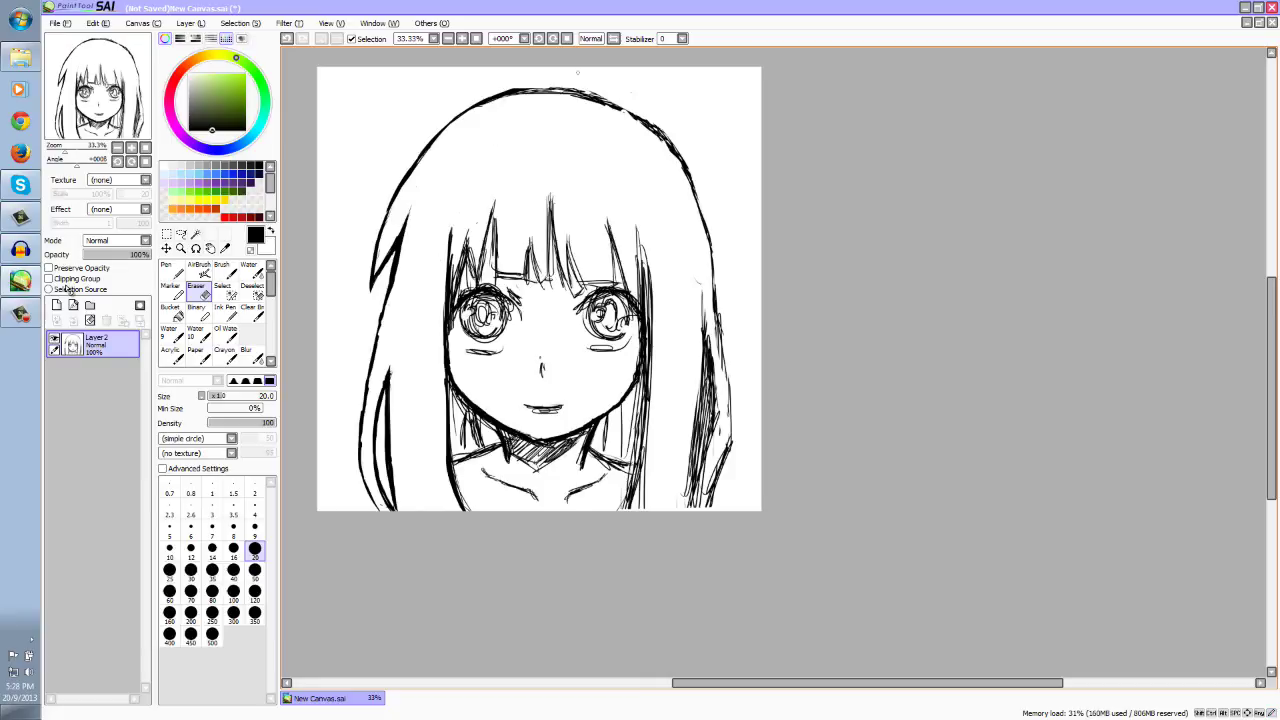
pyautogui.press('n')
pyautogui.moveTo(494, 200)
pyautogui.mouseDown()
pyautogui.moveTo(494, 277)
pyautogui.moveTo(523, 276)
pyautogui.moveTo(496, 277)
pyautogui.mouseUp()
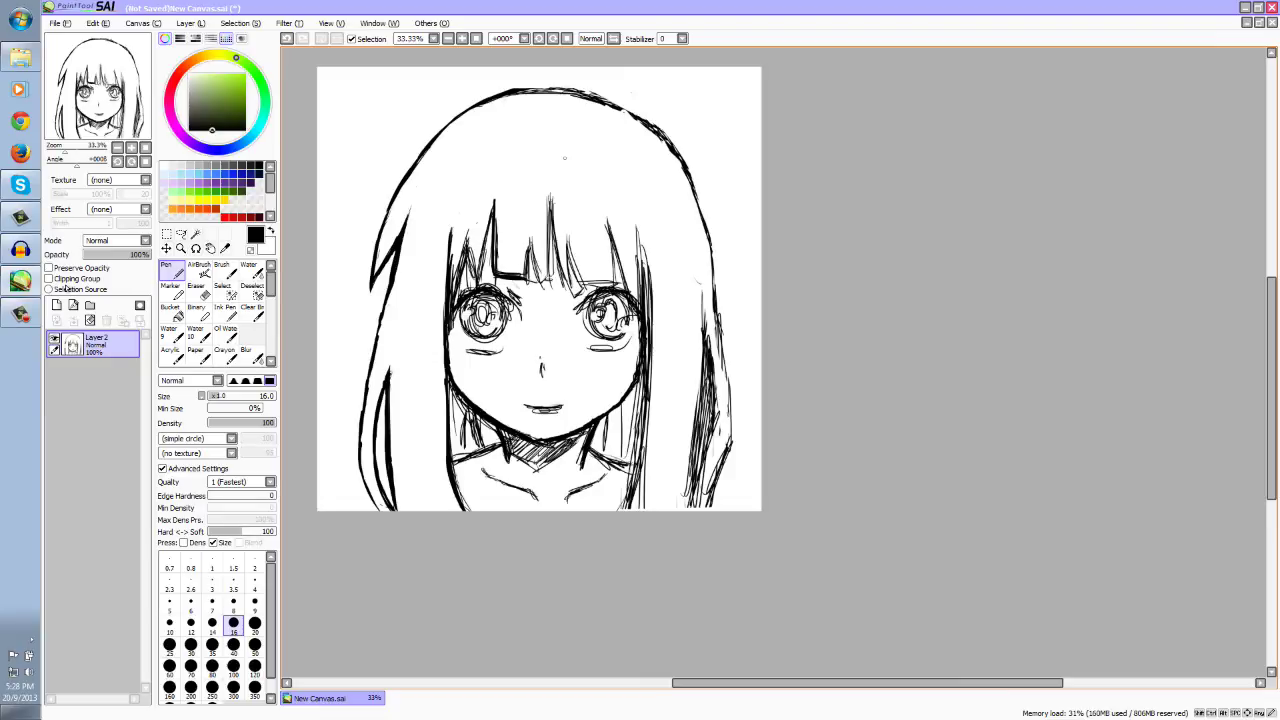
# Step: Darken the short hair strand left of the neck, erase the rough lines around it and redraw its inner edge
pyautogui.moveTo(466, 405); pyautogui.dragTo(461, 454)
pyautogui.moveTo(467, 405); pyautogui.dragTo(480, 447)
pyautogui.press('e')
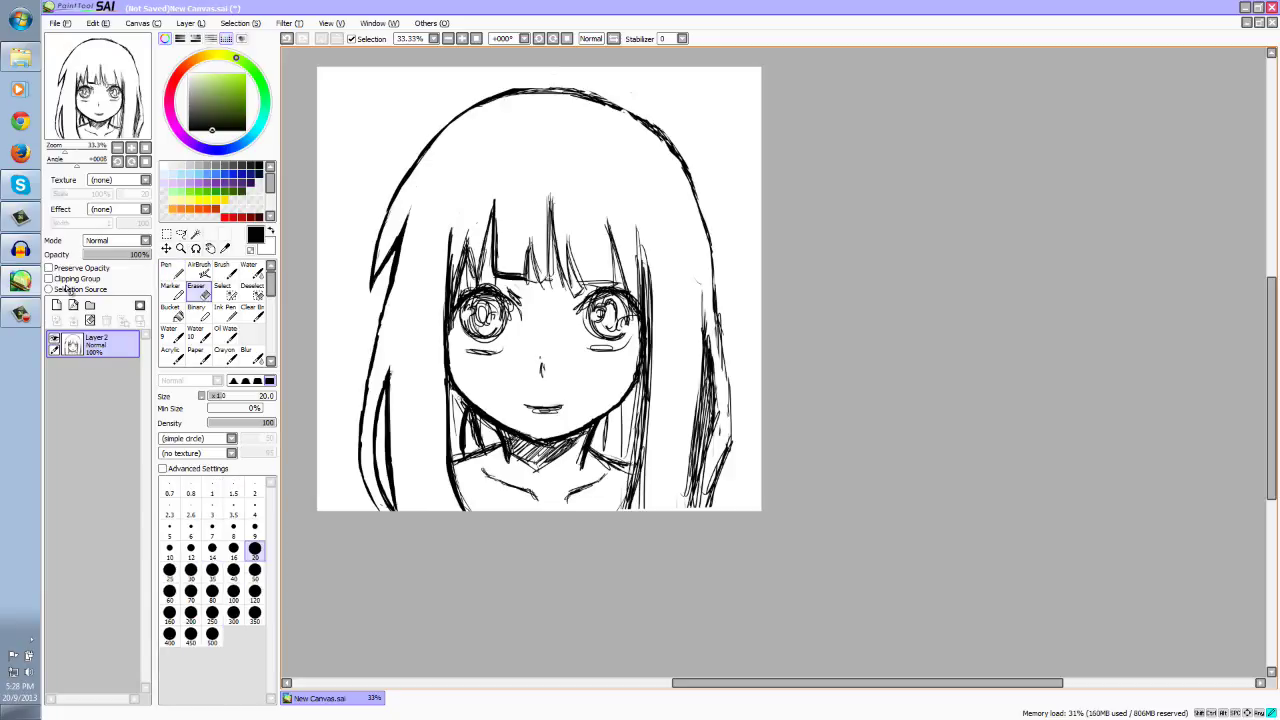
pyautogui.moveTo(450, 382)
pyautogui.mouseDown()
pyautogui.moveTo(468, 416)
pyautogui.moveTo(461, 455)
pyautogui.mouseUp()
pyautogui.moveTo(455, 407)
pyautogui.mouseDown()
pyautogui.moveTo(457, 439)
pyautogui.moveTo(484, 427)
pyautogui.mouseUp()
pyautogui.moveTo(475, 413)
pyautogui.mouseDown()
pyautogui.moveTo(482, 438)
pyautogui.moveTo(497, 434)
pyautogui.moveTo(488, 421)
pyautogui.moveTo(482, 446)
pyautogui.moveTo(474, 439)
pyautogui.mouseUp()
pyautogui.press('n')
pyautogui.moveTo(471, 411); pyautogui.dragTo(478, 449)
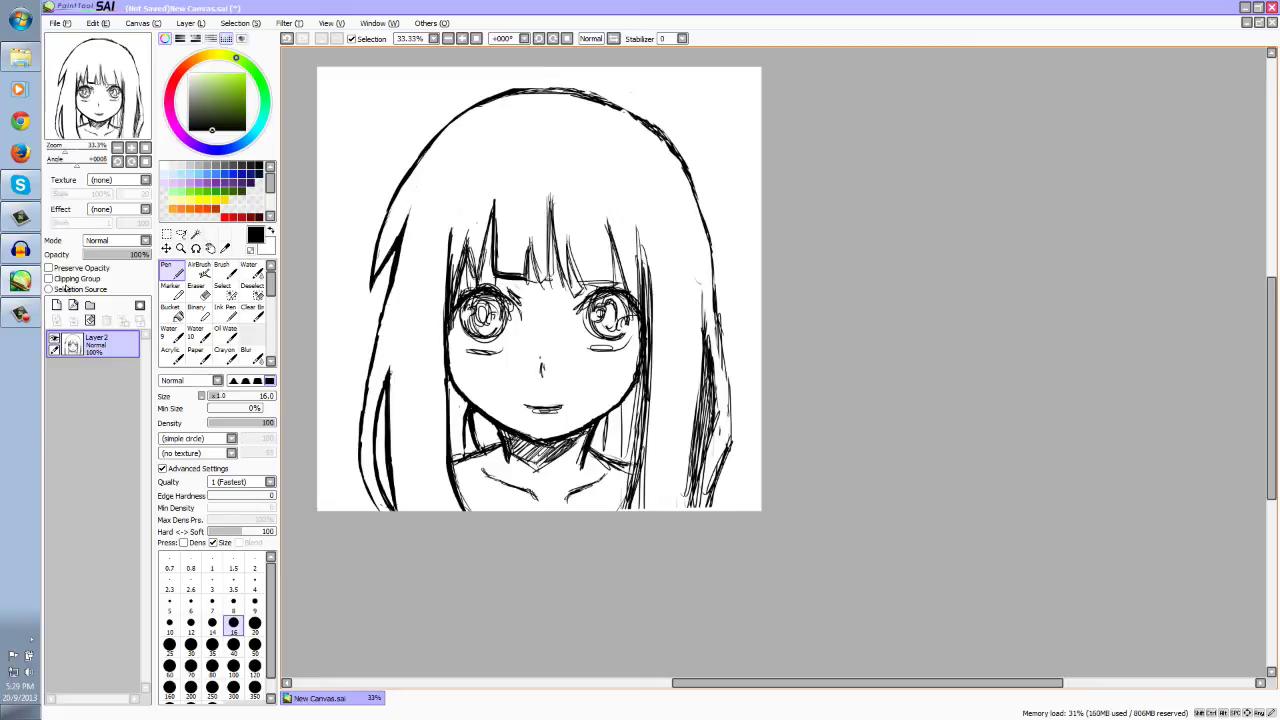
# Step: Trim the short strand left of the neck with the eraser and touch up the shoulder line below it
pyautogui.press('e')
pyautogui.moveTo(471, 410); pyautogui.dragTo(480, 450)
pyautogui.moveTo(466, 405); pyautogui.dragTo(474, 412)
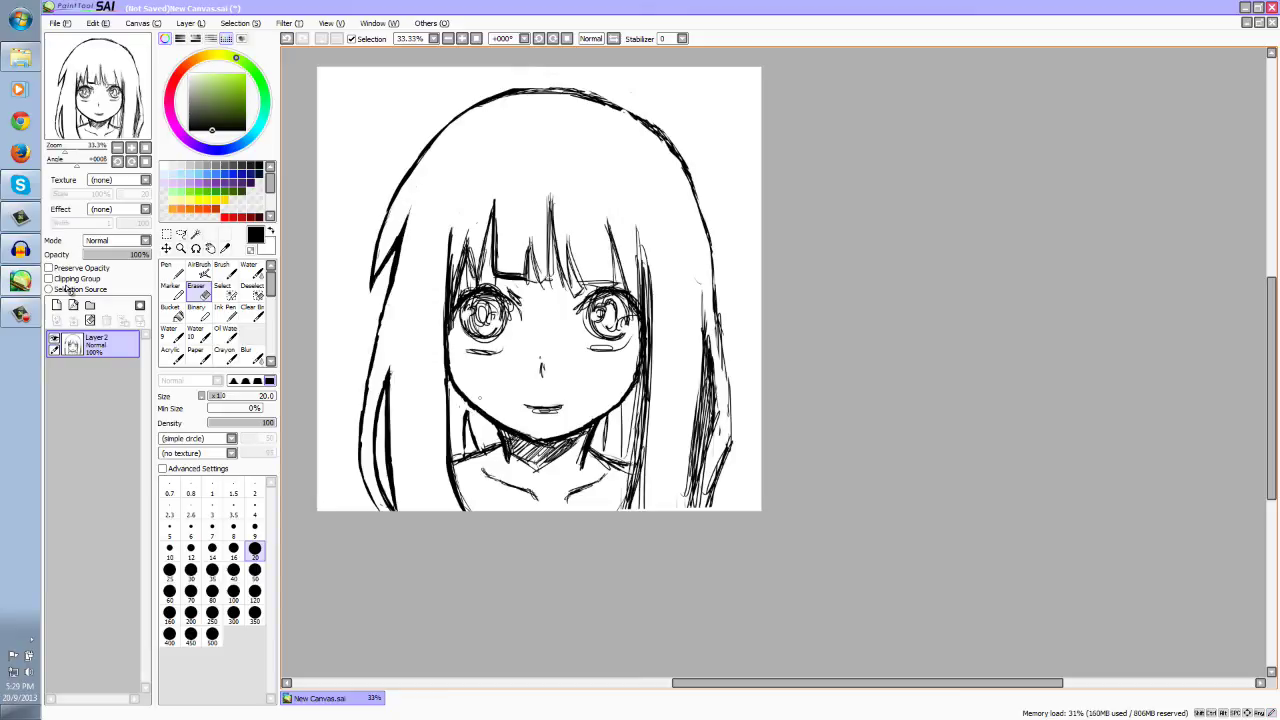
pyautogui.press('n')
pyautogui.moveTo(458, 464)
pyautogui.mouseDown()
pyautogui.moveTo(466, 442)
pyautogui.moveTo(455, 458)
pyautogui.mouseUp()
# Step: Erase the rough hair lines right of the neck and redraw them as a clean short strand
pyautogui.press('e')
pyautogui.moveTo(622, 410)
pyautogui.mouseDown()
pyautogui.moveTo(624, 443)
pyautogui.moveTo(605, 455)
pyautogui.moveTo(631, 423)
pyautogui.moveTo(629, 450)
pyautogui.mouseUp()
pyautogui.moveTo(638, 380)
pyautogui.mouseDown()
pyautogui.moveTo(633, 452)
pyautogui.moveTo(620, 453)
pyautogui.moveTo(633, 427)
pyautogui.mouseUp()
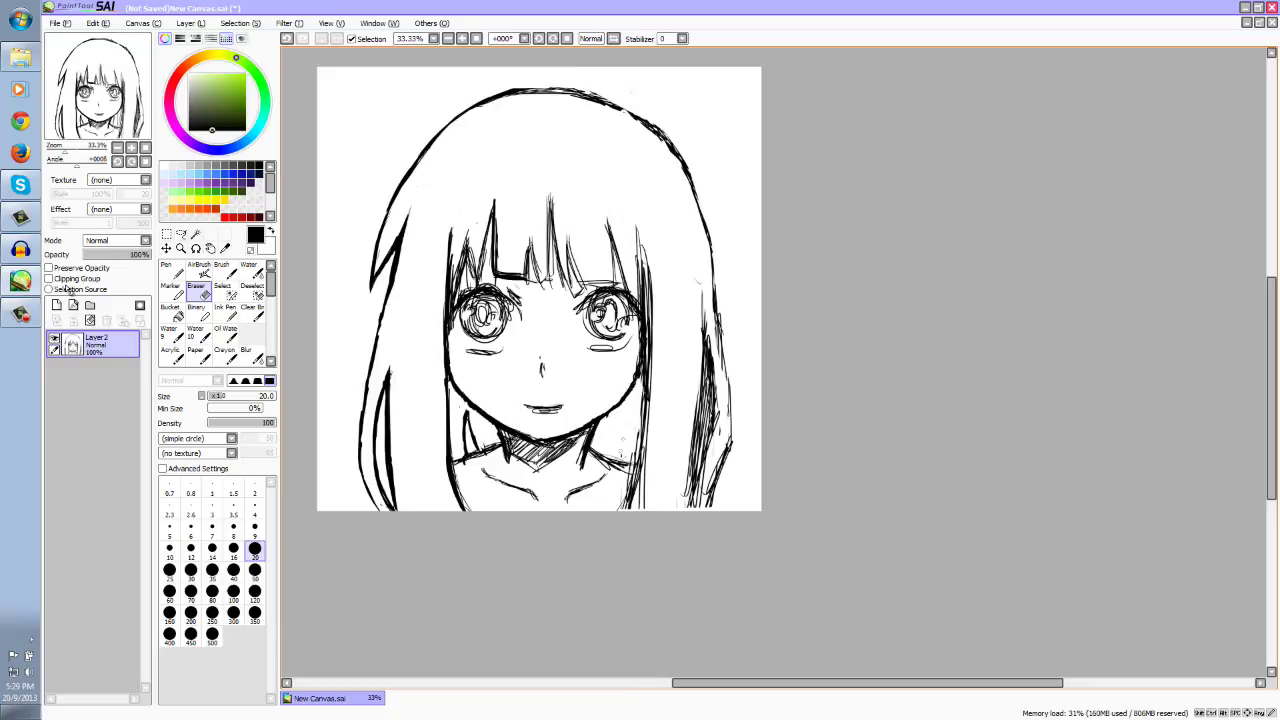
pyautogui.press('n')
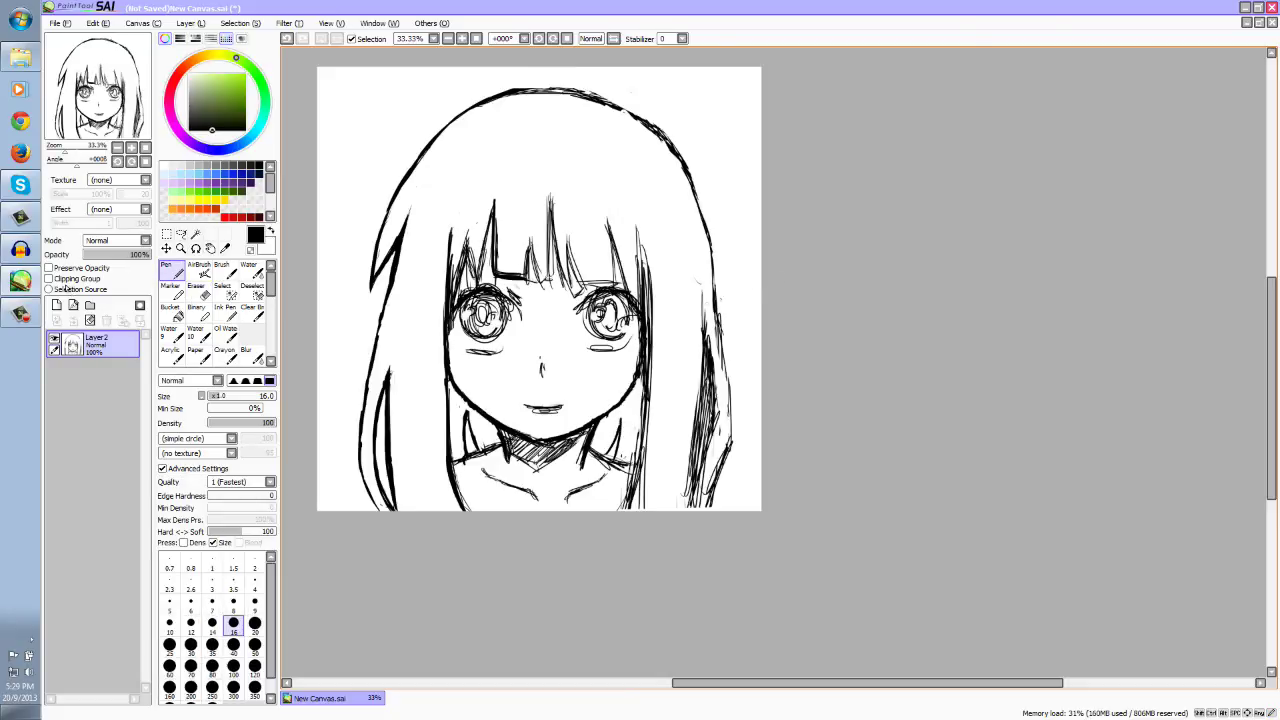
# Step: Darken the inner strand of the lower right hair and erase the rough lines around it and the outer edge
pyautogui.moveTo(707, 356); pyautogui.dragTo(688, 488)
pyautogui.moveTo(694, 448); pyautogui.dragTo(680, 508)
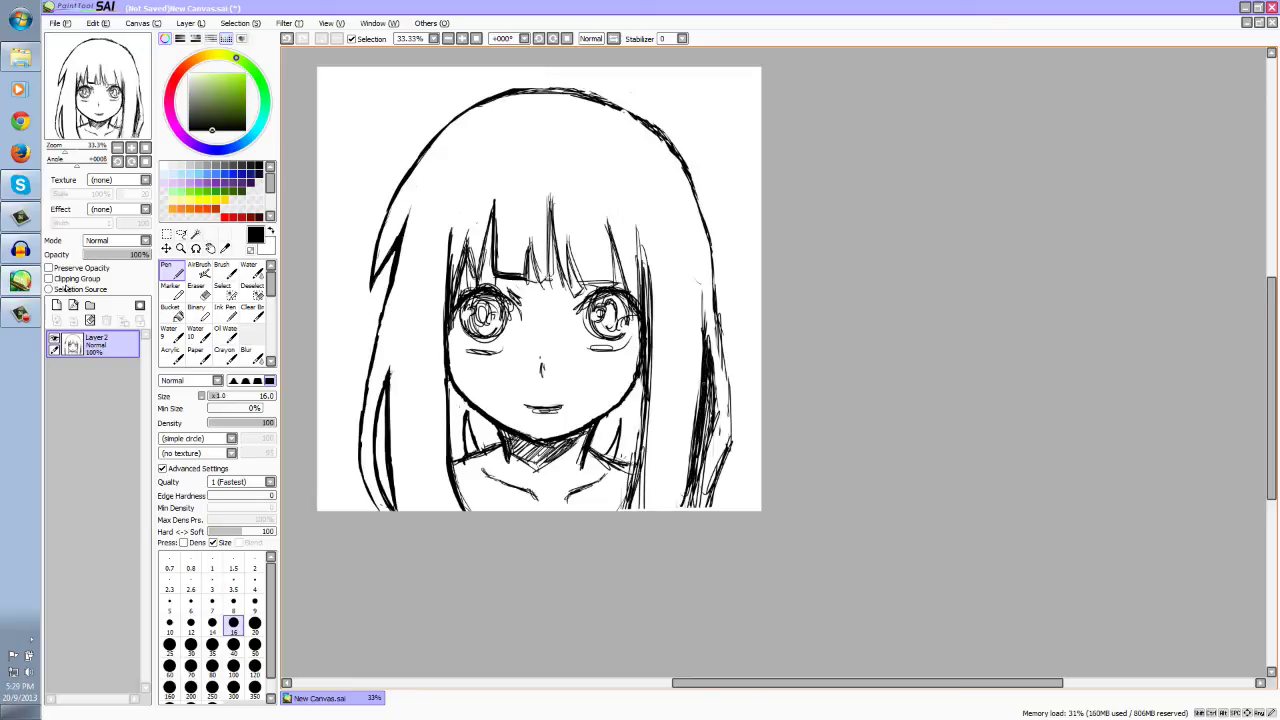
pyautogui.press('e')
pyautogui.moveTo(699, 376); pyautogui.dragTo(682, 508)
pyautogui.moveTo(706, 334); pyautogui.dragTo(714, 444)
pyautogui.moveTo(716, 420)
pyautogui.mouseDown()
pyautogui.moveTo(710, 446)
pyautogui.moveTo(727, 460)
pyautogui.mouseUp()
pyautogui.moveTo(730, 440); pyautogui.dragTo(712, 502)
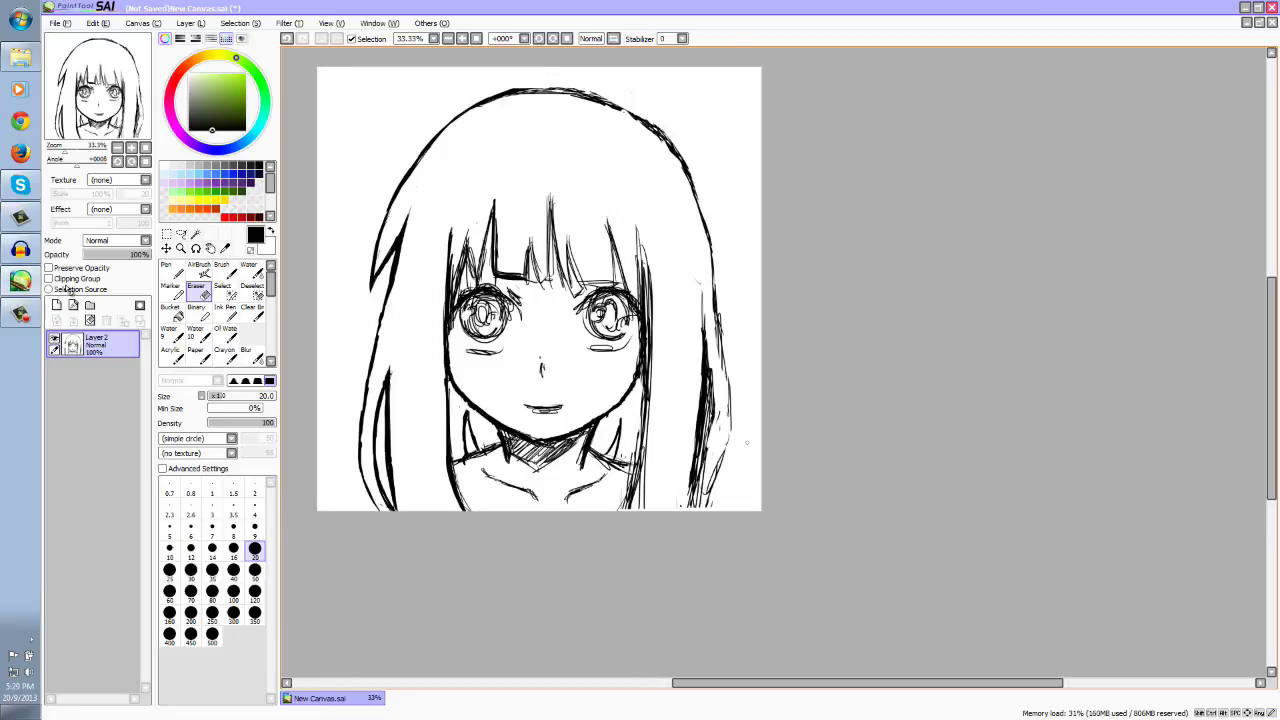
# Step: Redraw the lower right hair outline as one clean curve and fill in the inner strand beside it
pyautogui.press('n')
pyautogui.moveTo(714, 272)
pyautogui.mouseDown()
pyautogui.moveTo(730, 416)
pyautogui.moveTo(708, 500)
pyautogui.mouseUp()
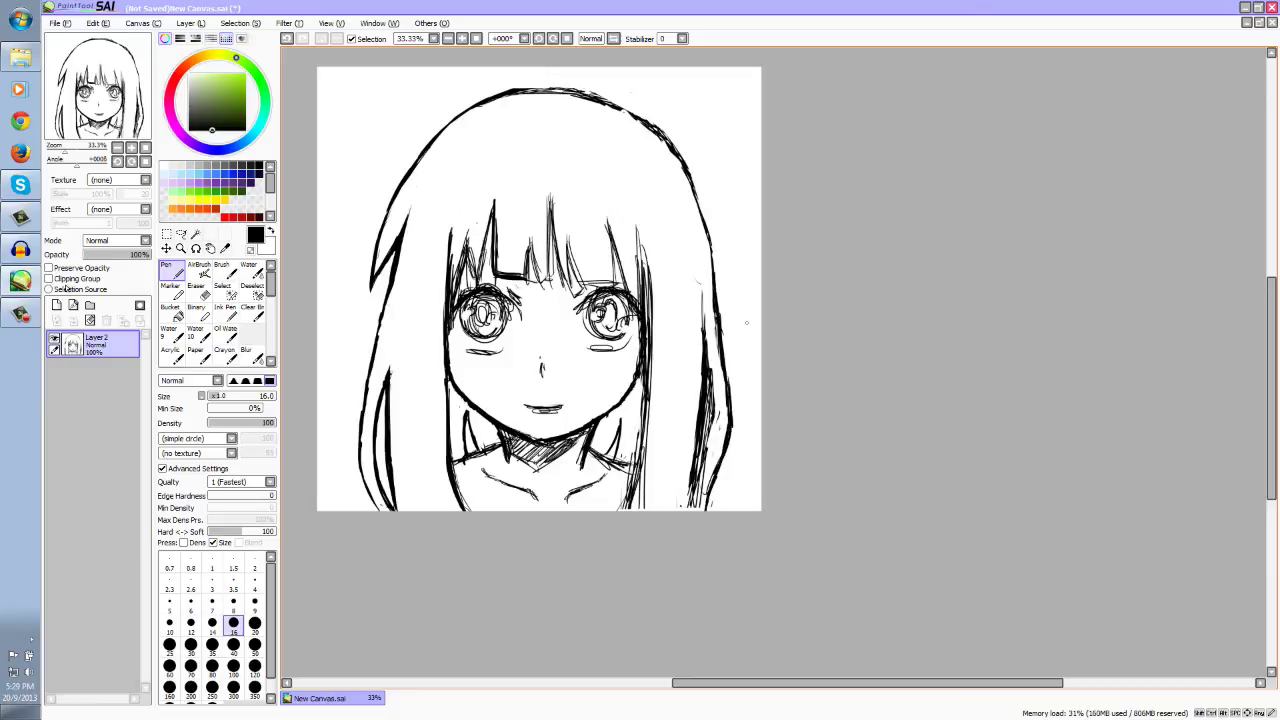
pyautogui.moveTo(698, 432); pyautogui.dragTo(684, 510)
pyautogui.moveTo(716, 376); pyautogui.dragTo(712, 412)
pyautogui.moveTo(708, 352)
pyautogui.mouseDown()
pyautogui.moveTo(708, 430)
pyautogui.moveTo(712, 402)
pyautogui.mouseUp()
pyautogui.moveTo(708, 344); pyautogui.dragTo(698, 468)
pyautogui.moveTo(714, 422); pyautogui.dragTo(706, 448)
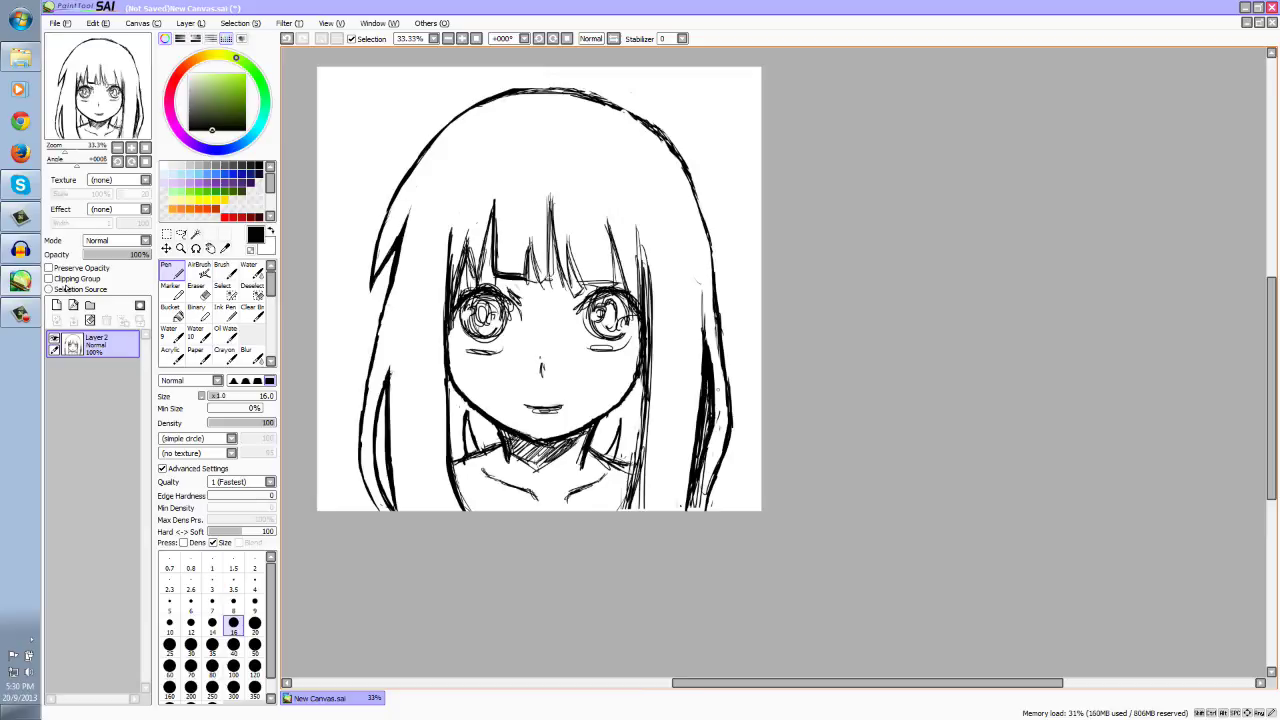
# Step: Erase the excess lines between the right hair's inner strand and outline to give the strand a tapered shape
pyautogui.press('e')
pyautogui.moveTo(712, 354)
pyautogui.mouseDown()
pyautogui.moveTo(721, 424)
pyautogui.moveTo(708, 455)
pyautogui.mouseUp()
pyautogui.moveTo(709, 391); pyautogui.dragTo(694, 494)
pyautogui.moveTo(704, 478)
pyautogui.mouseDown()
pyautogui.moveTo(696, 502)
pyautogui.moveTo(708, 510)
pyautogui.mouseUp()
pyautogui.moveTo(722, 464)
pyautogui.mouseDown()
pyautogui.moveTo(710, 508)
pyautogui.moveTo(710, 494)
pyautogui.moveTo(690, 510)
pyautogui.mouseUp()
pyautogui.press('n')
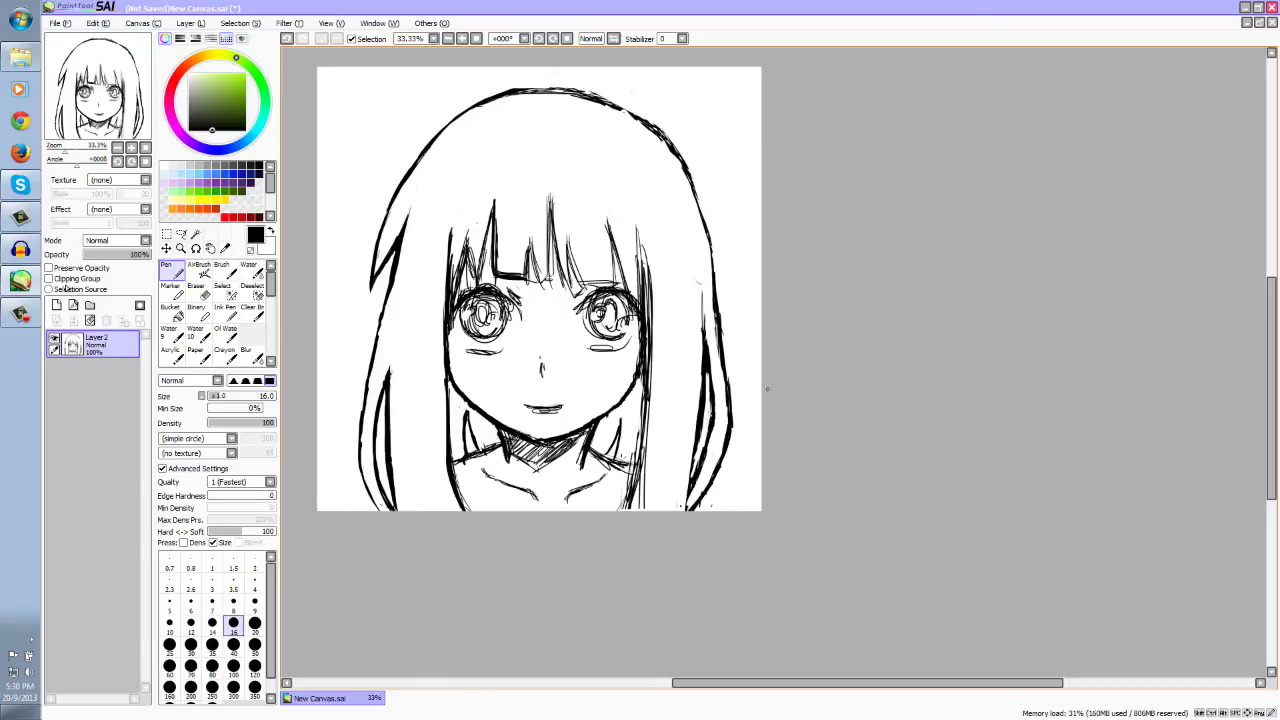
# Step: Erase the rough hair lines along the right side of the face and redraw the strand down to the canvas's lower edge
pyautogui.press('e')
pyautogui.moveTo(652, 302)
pyautogui.mouseDown()
pyautogui.moveTo(638, 220)
pyautogui.moveTo(639, 260)
pyautogui.mouseUp()
pyautogui.moveTo(653, 349)
pyautogui.mouseDown()
pyautogui.moveTo(632, 498)
pyautogui.moveTo(612, 512)
pyautogui.moveTo(638, 500)
pyautogui.moveTo(634, 486)
pyautogui.moveTo(642, 508)
pyautogui.moveTo(623, 505)
pyautogui.mouseUp()
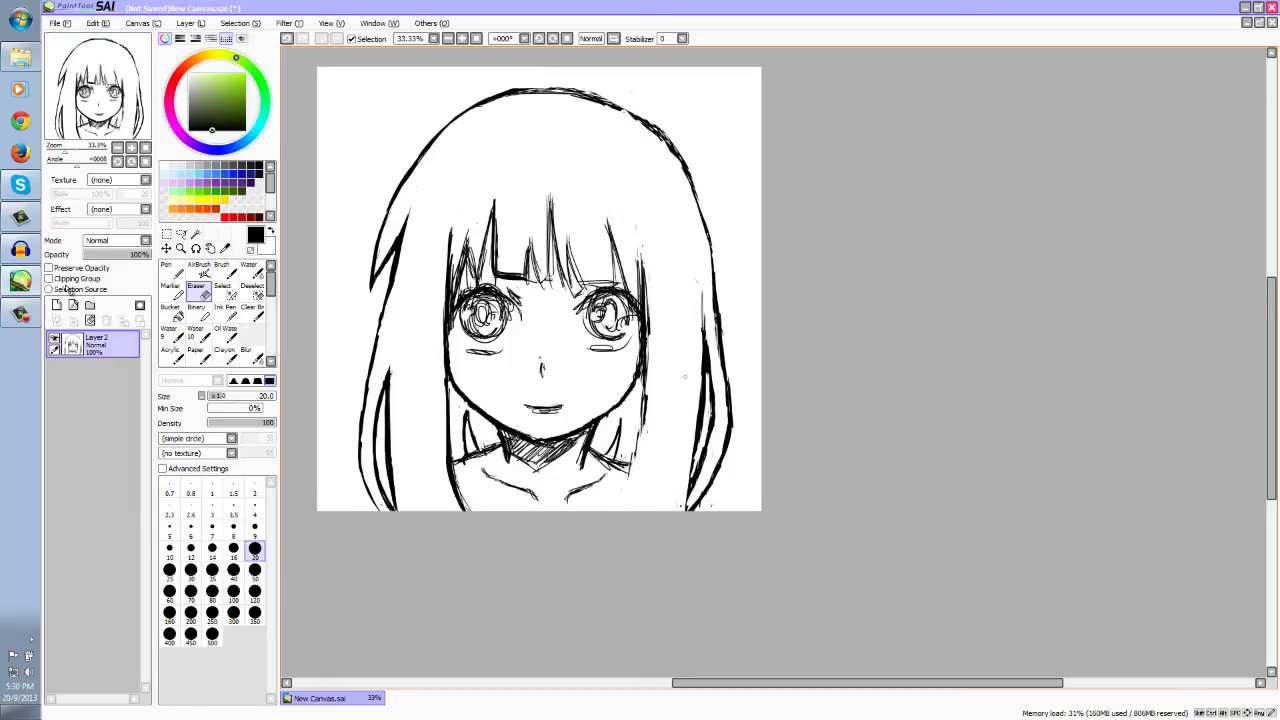
pyautogui.press('n')
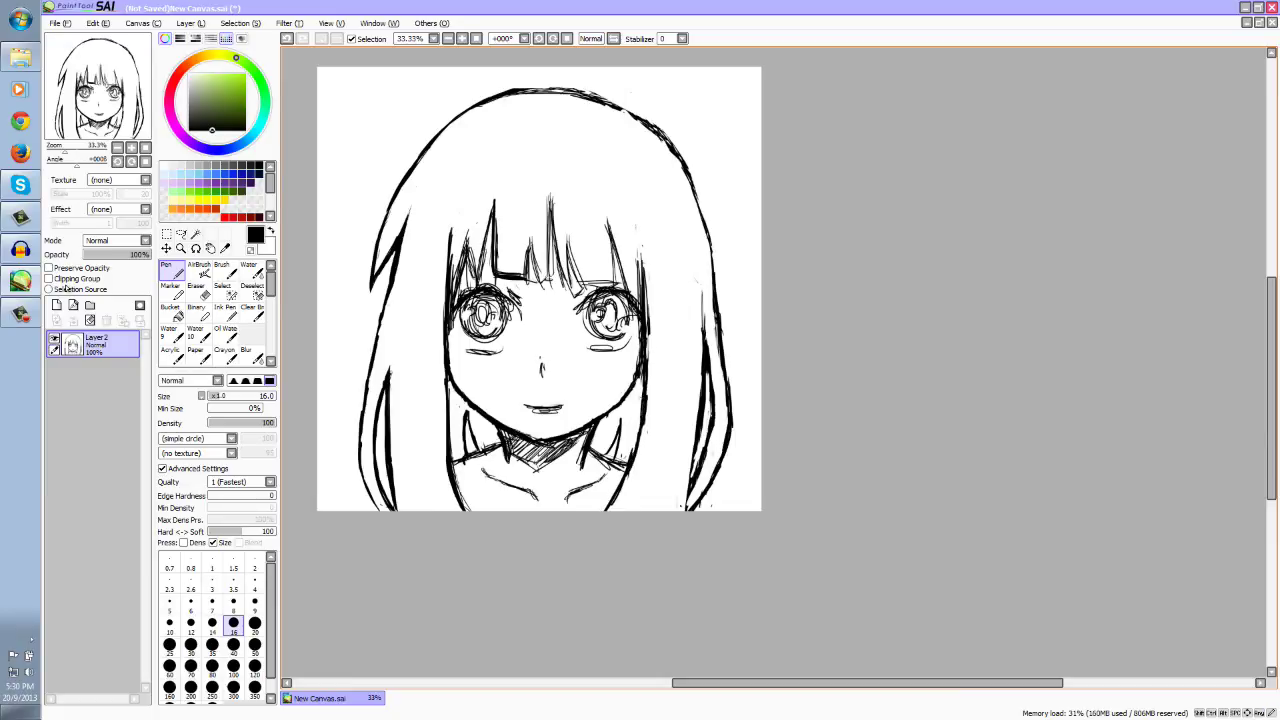
pyautogui.press('e')
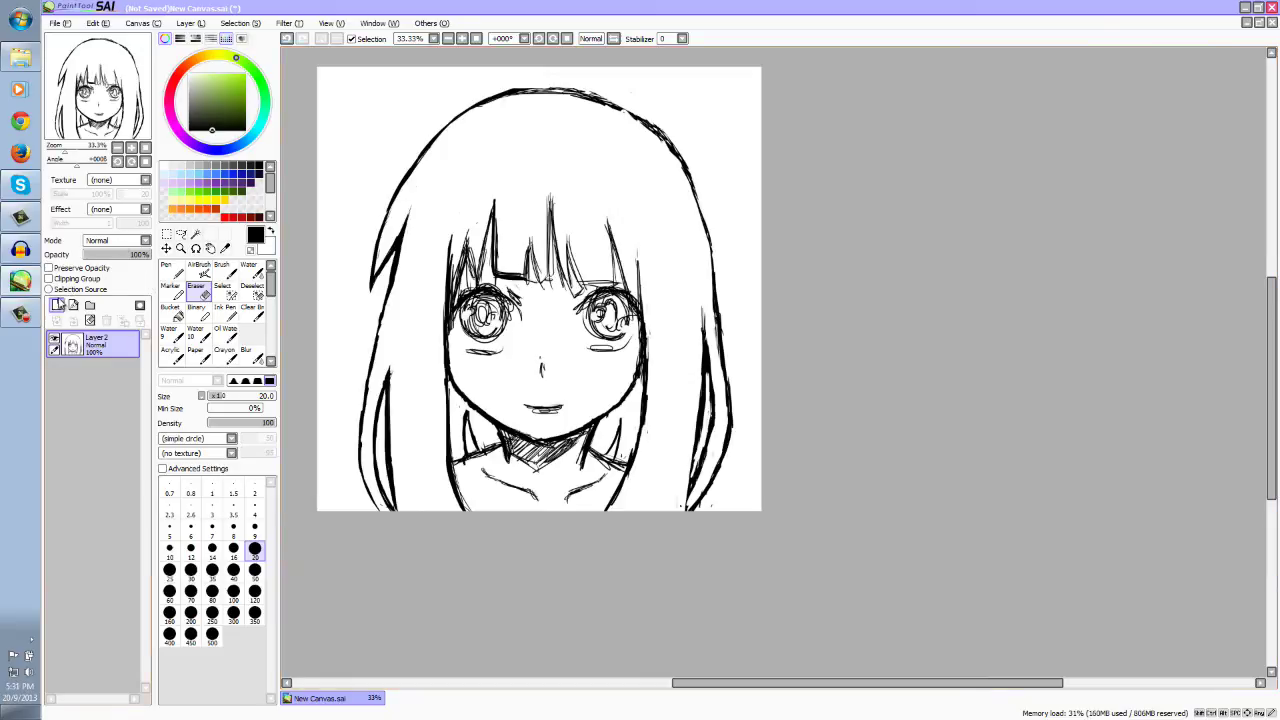
pyautogui.click(20, 313)
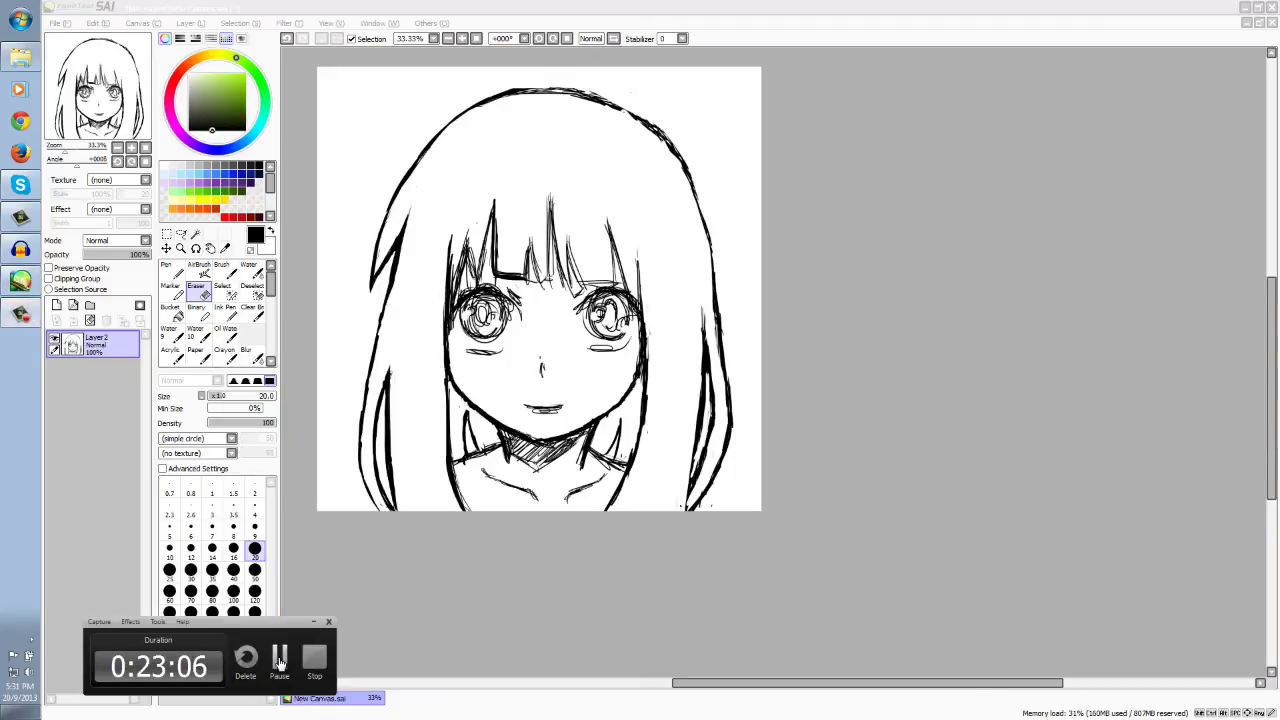